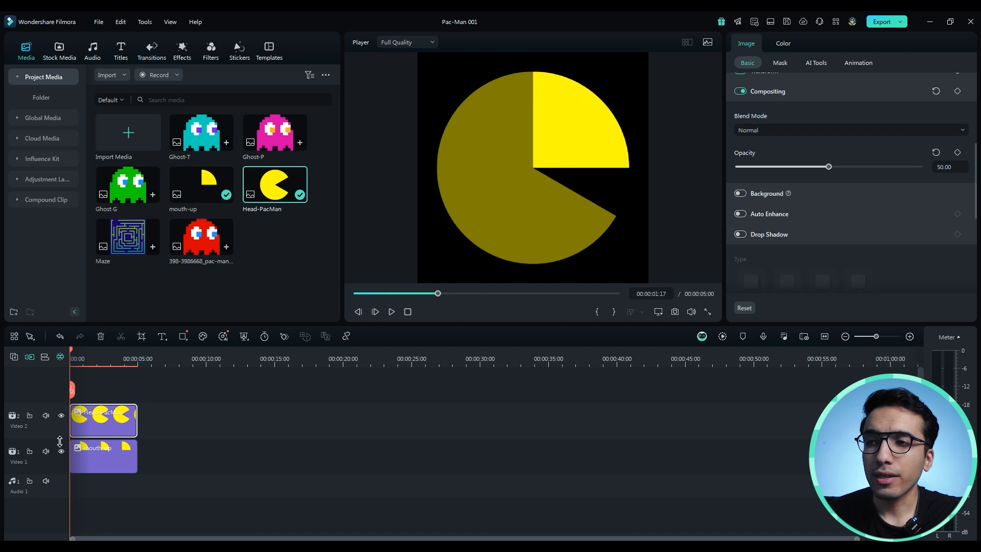
Step: Lock the Video 2 track and set the mouth-up clip's rotation to -45°
click(31, 418)
click(98, 465)
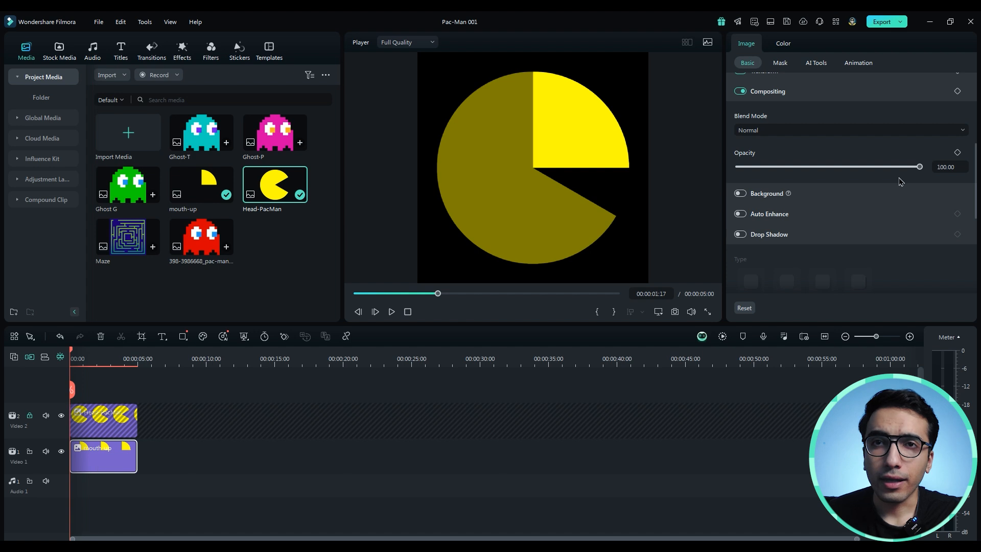
scroll(896, 186, up, 5)
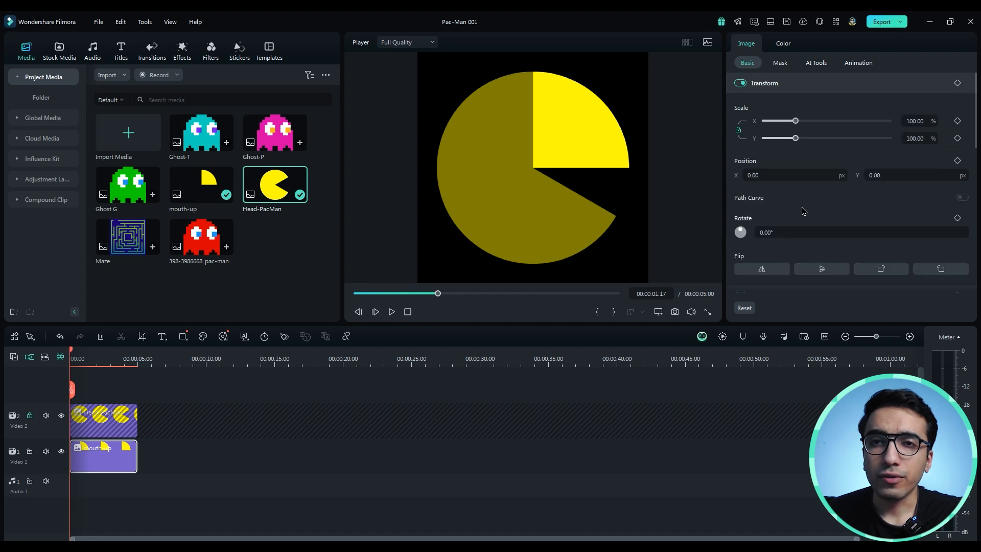
click(787, 232)
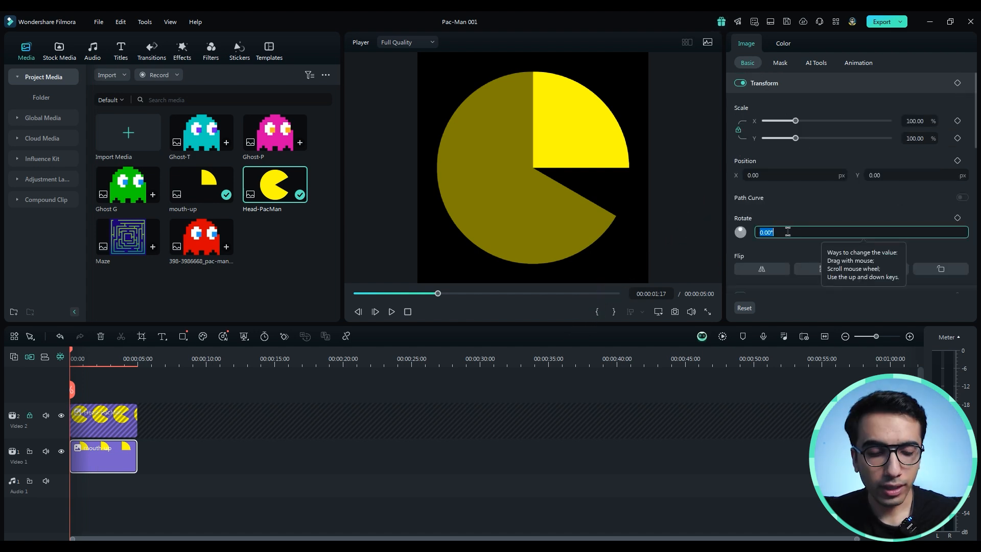
text(-45)
key(Return)
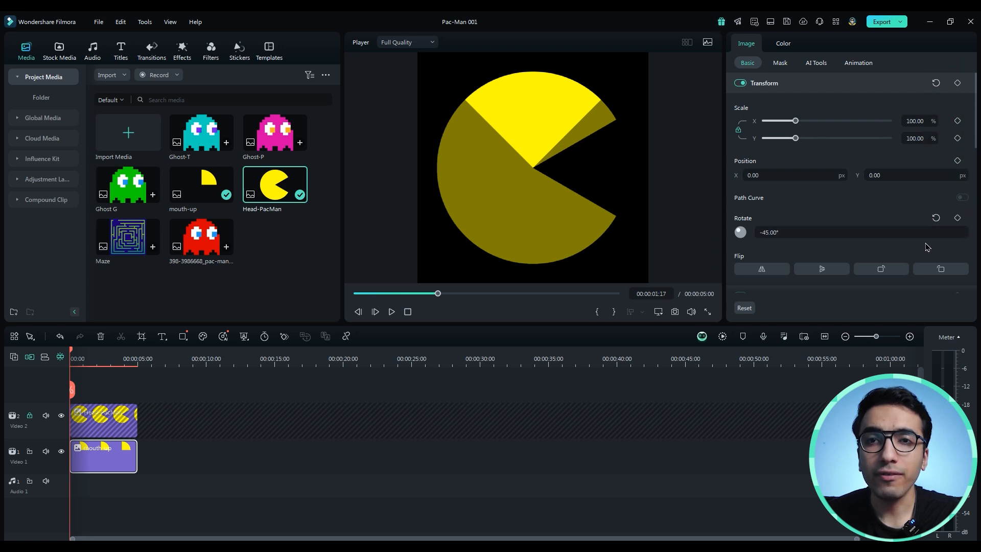
scroll(927, 247, down, 2)
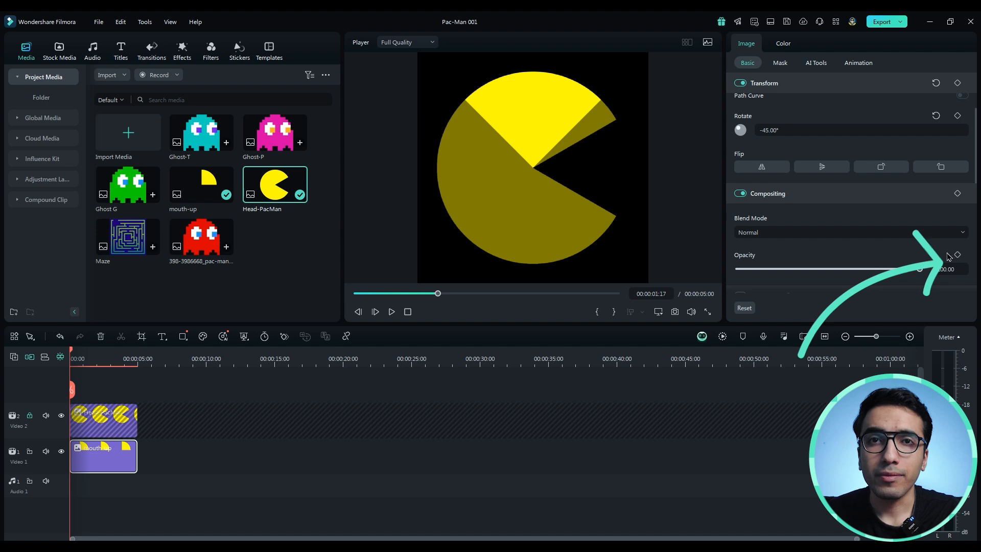
scroll(947, 256, up, 2)
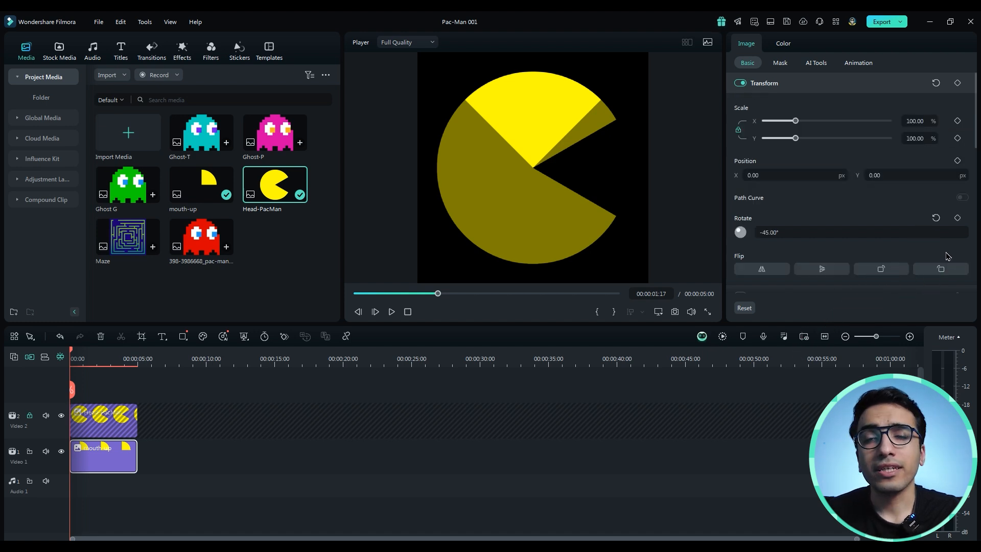
click(957, 138)
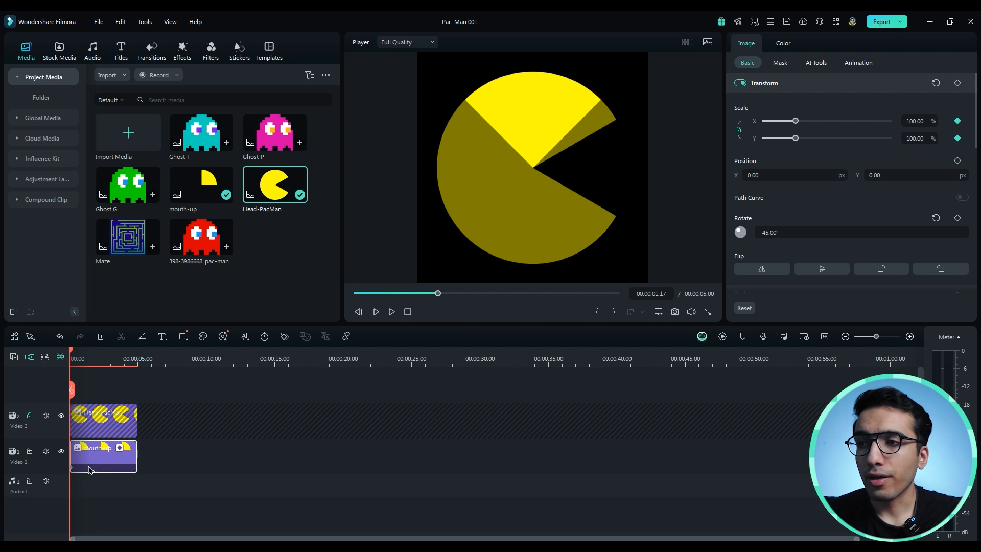
key(ctrl+z)
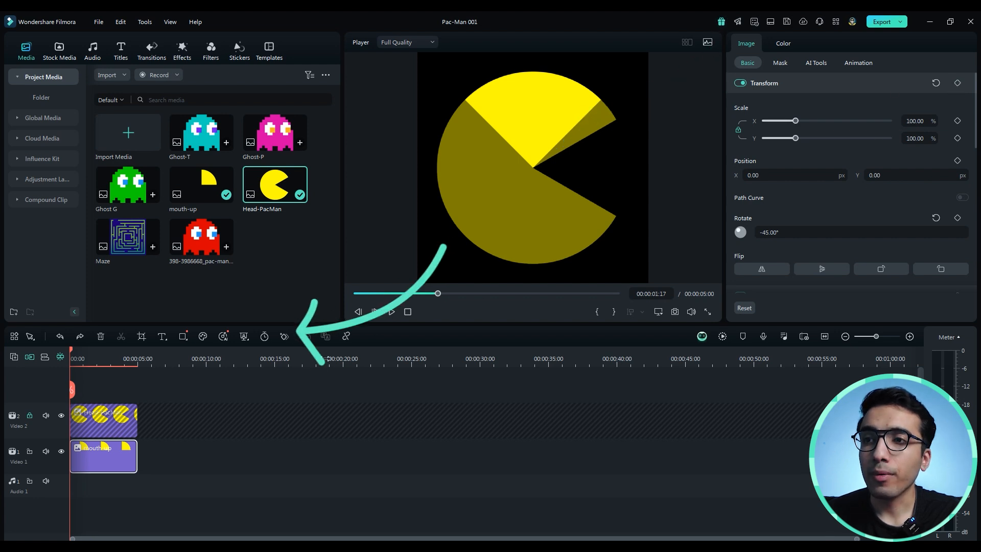
click(284, 337)
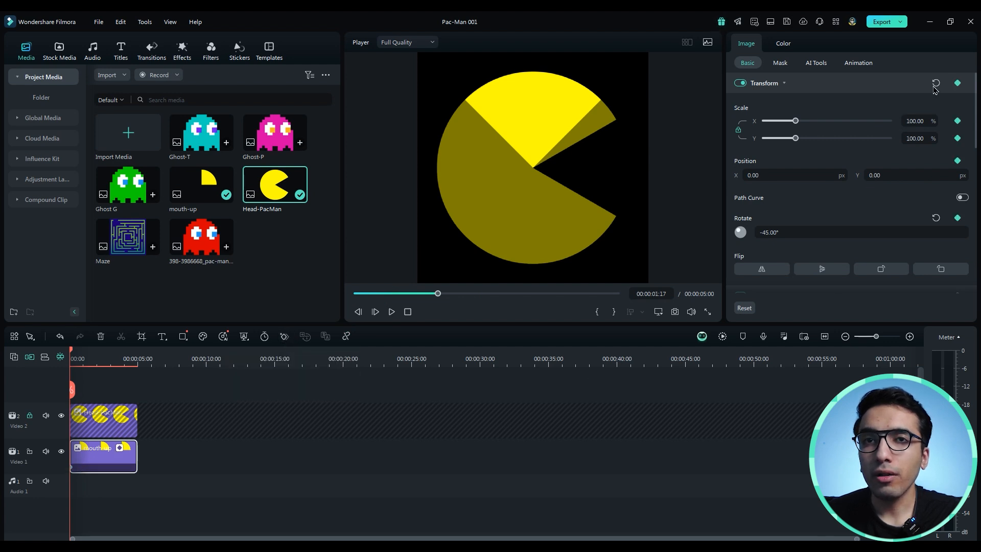
key(ctrl+z)
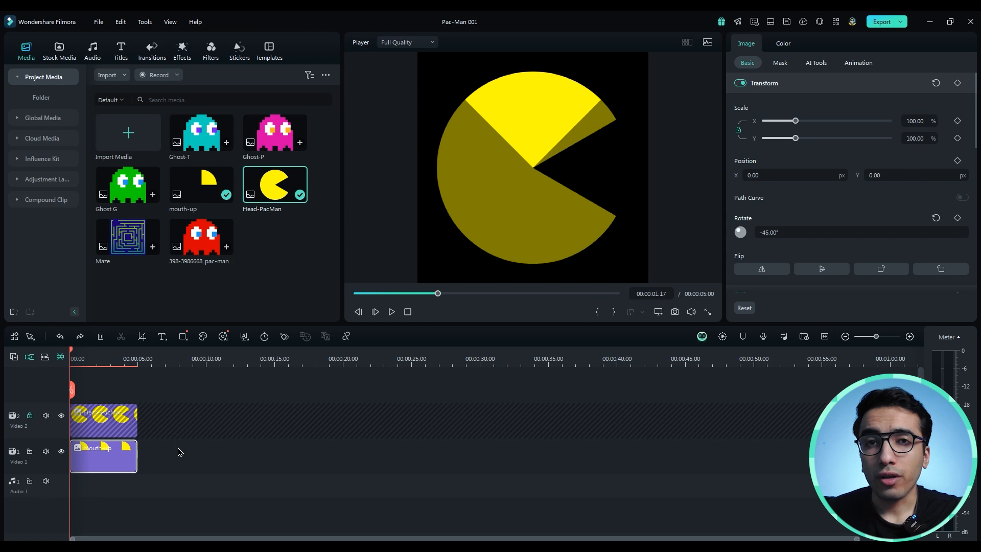
alt+click(76, 467)
alt+click(96, 466)
alt+click(111, 466)
alt+click(123, 467)
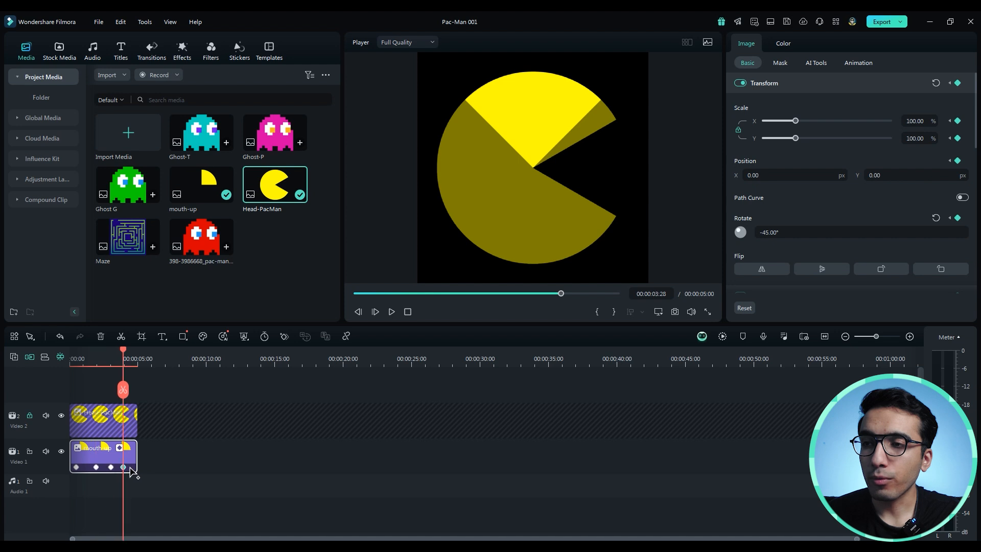
click(90, 470)
key(ctrl+z)
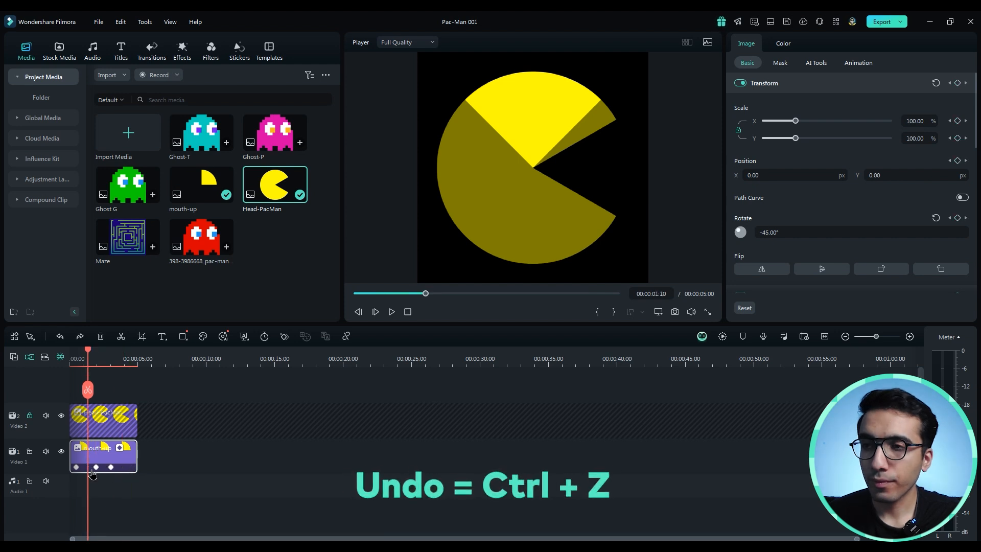
key(ctrl+z)
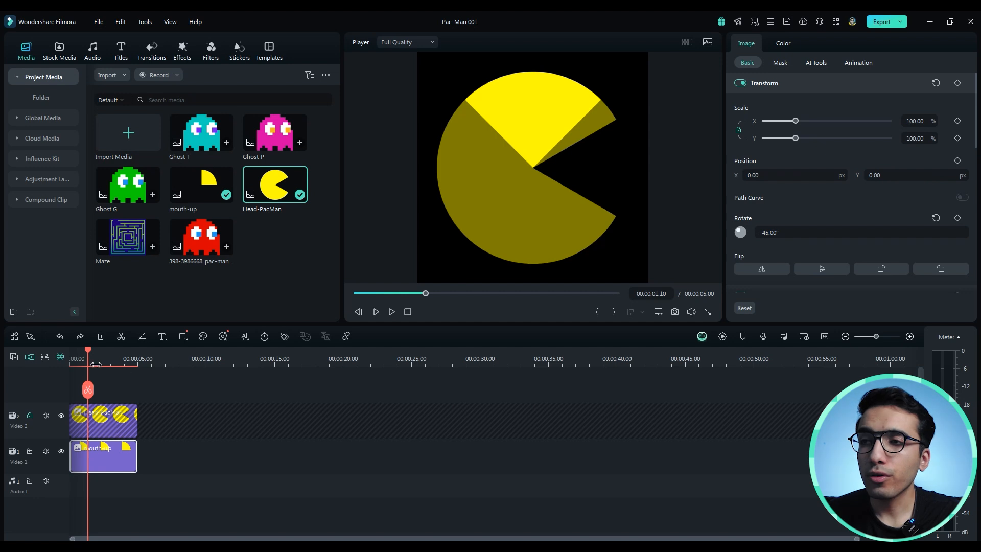
Step: Animate the mouth-up clip's rotation with a keyframe at the clip's start and a 0° keyframe at 00:00:00:10
drag(88, 356, 72, 360)
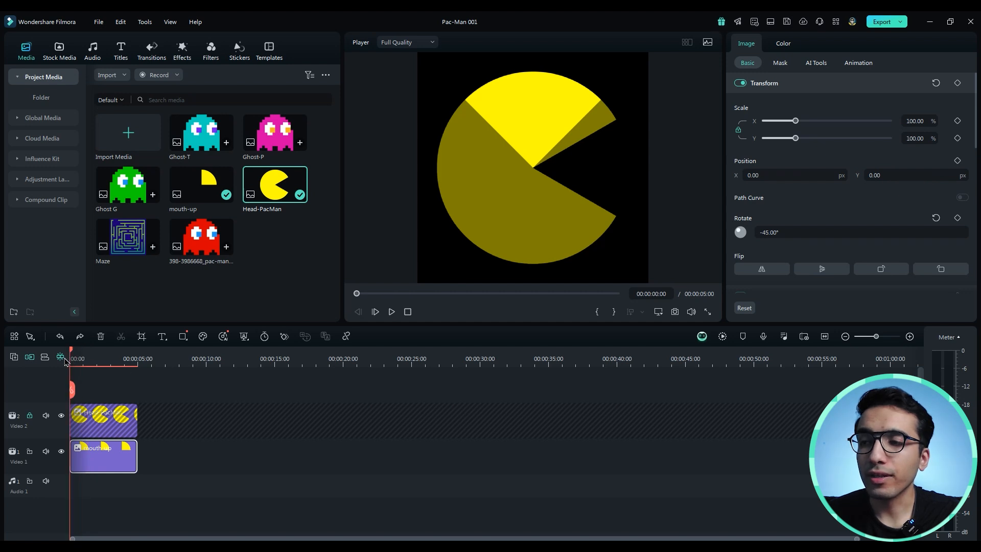
click(956, 218)
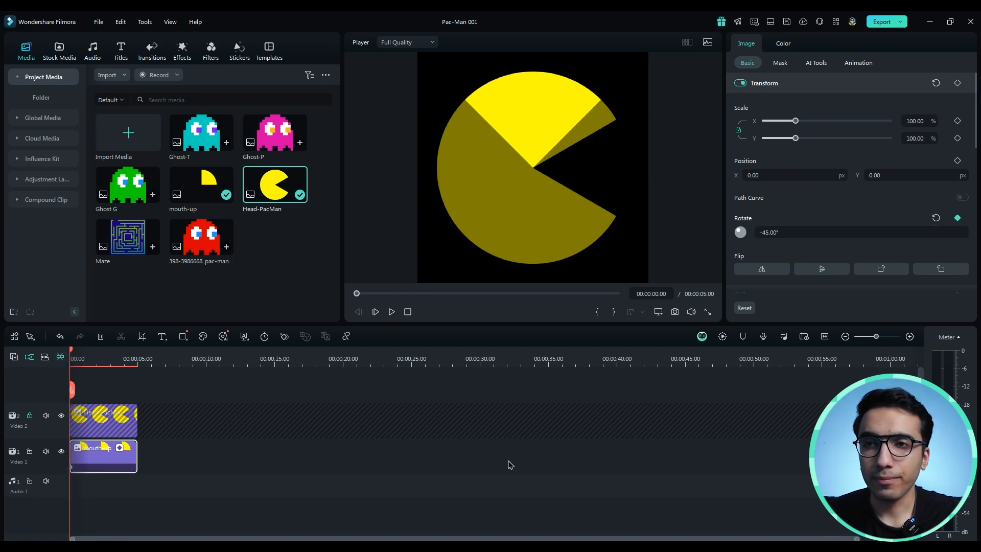
scroll(347, 504, up, 6)
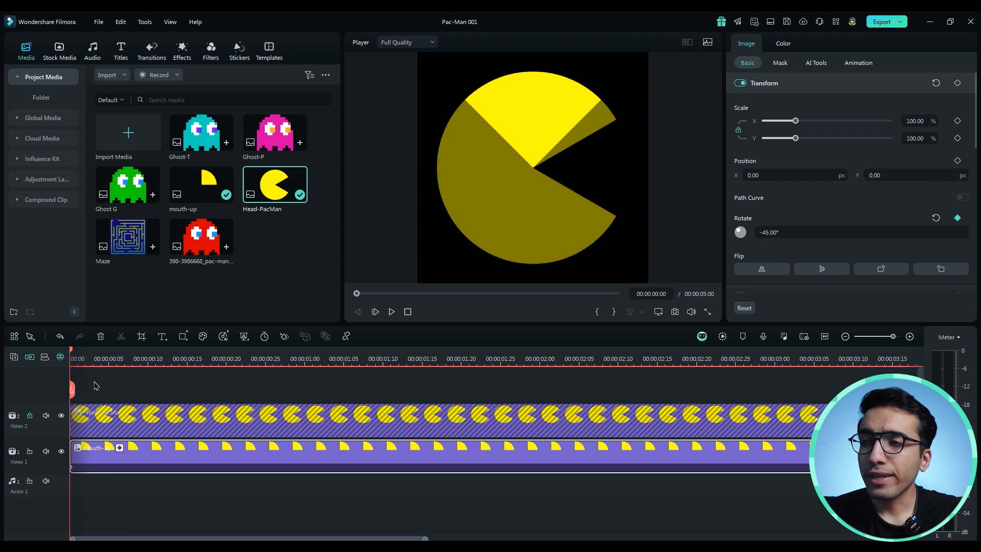
drag(125, 358, 148, 360)
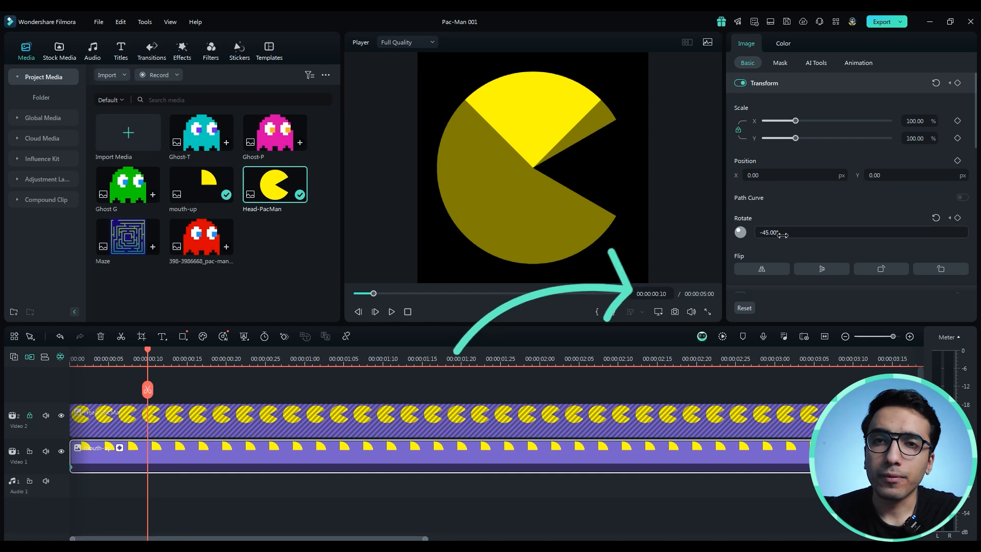
click(783, 232)
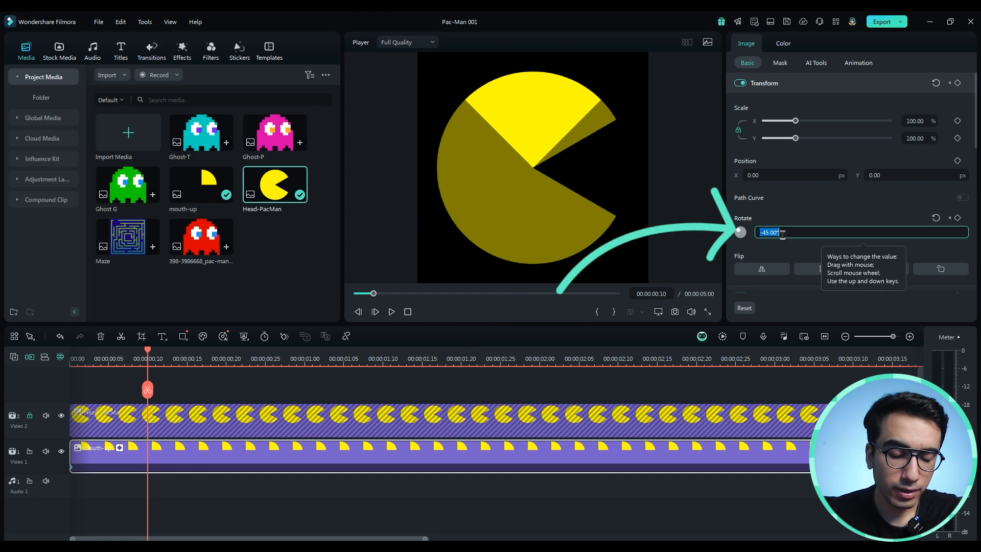
text(0)
key(Return)
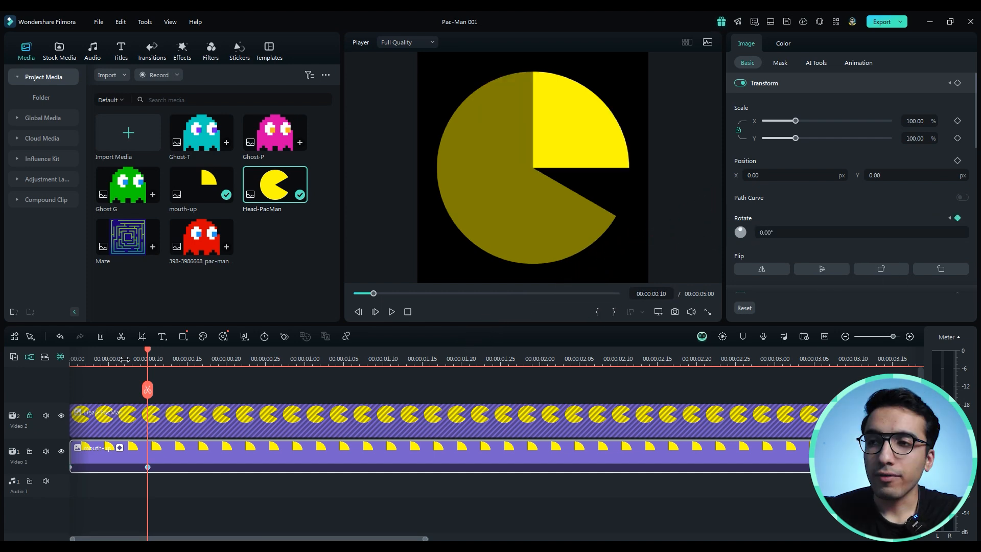
Step: Copy both rotation keyframes, paste them repeatedly at 10-frame spacing through the rest of the mouth-up clip, and play back the motion
drag(144, 352, 72, 360)
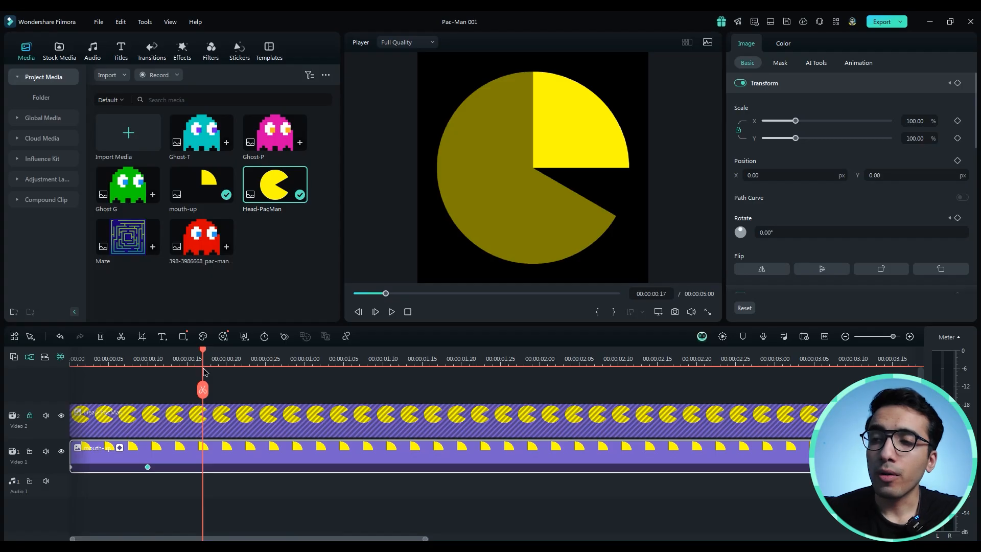
shift+click(148, 468)
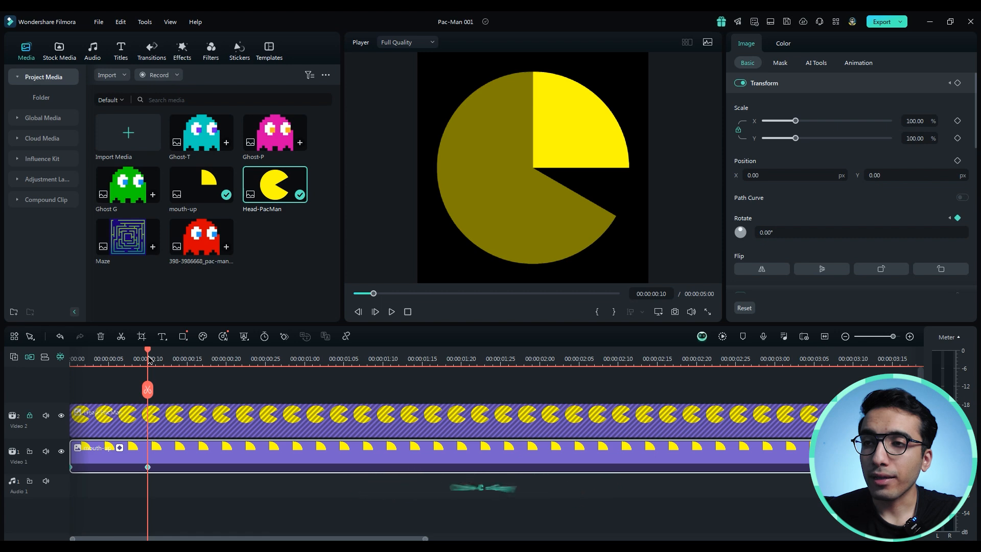
drag(150, 360, 383, 360)
key(ctrl+v)
key(ctrl+v)
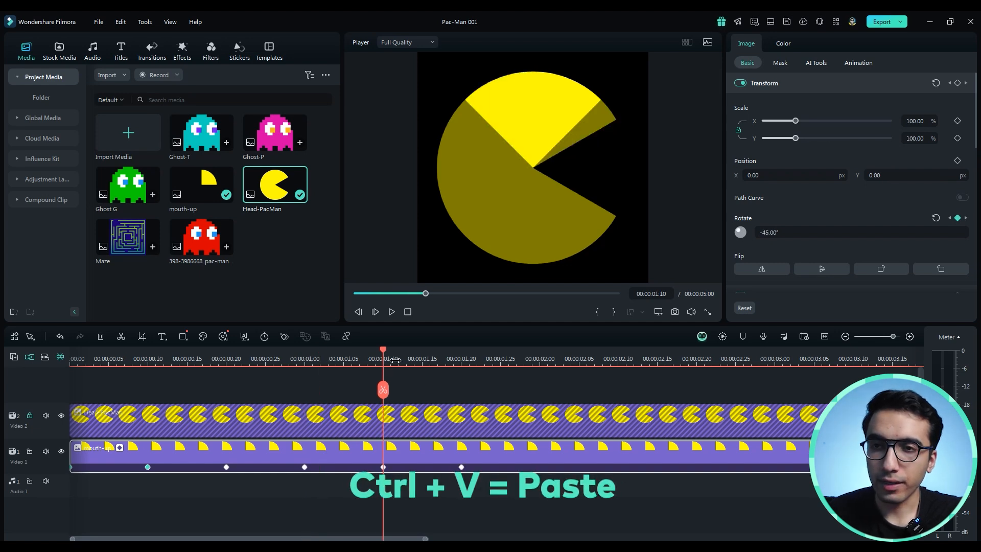
click(473, 359)
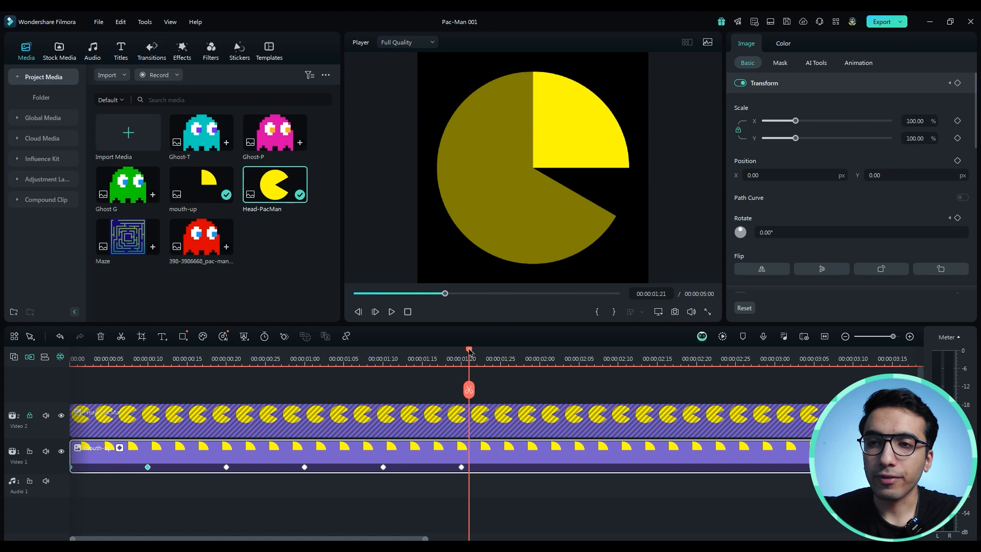
click(508, 359)
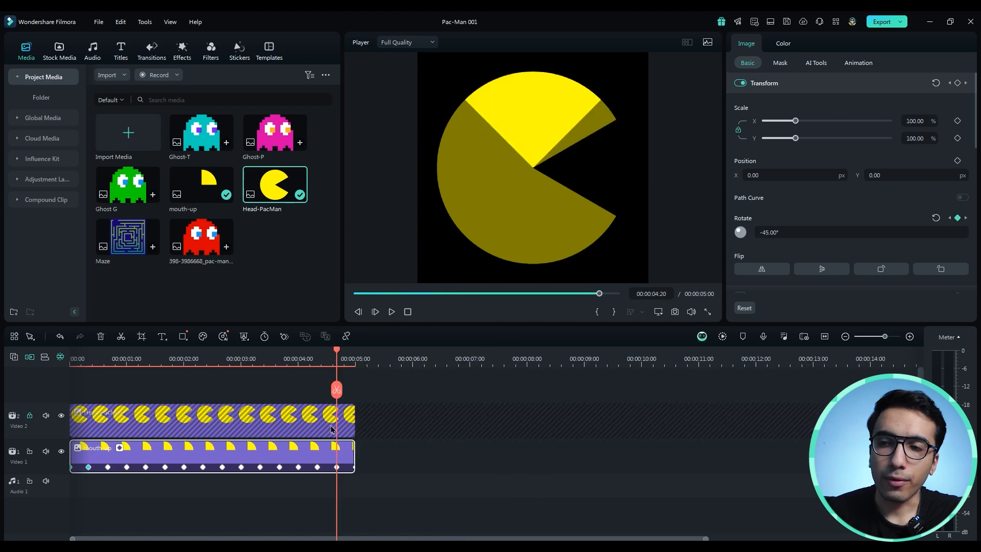
drag(336, 358, 45, 407)
key(space)
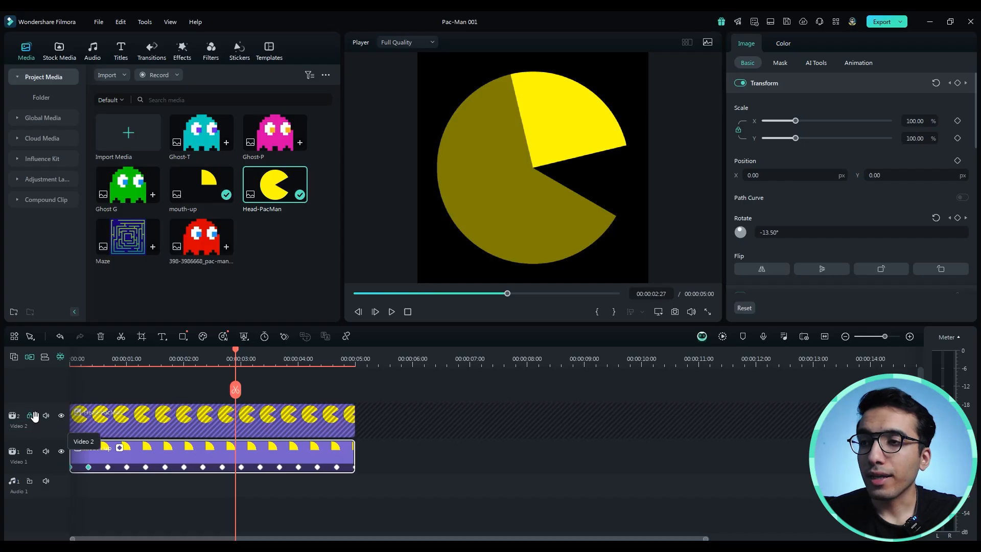
Step: Unlock the Video 2 track and extend the Head-PacMan clip to about one minute
scroll(392, 460, down, 3)
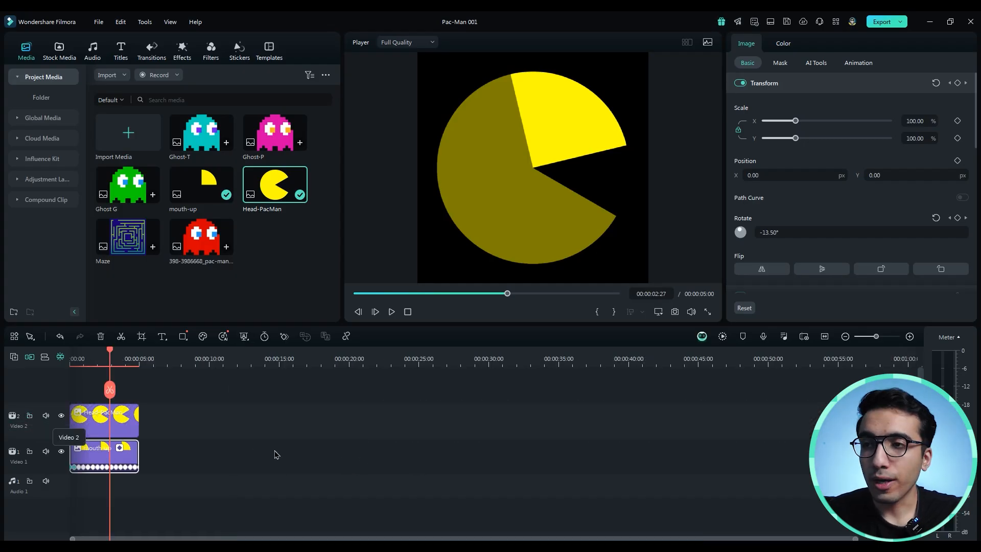
drag(138, 413, 820, 418)
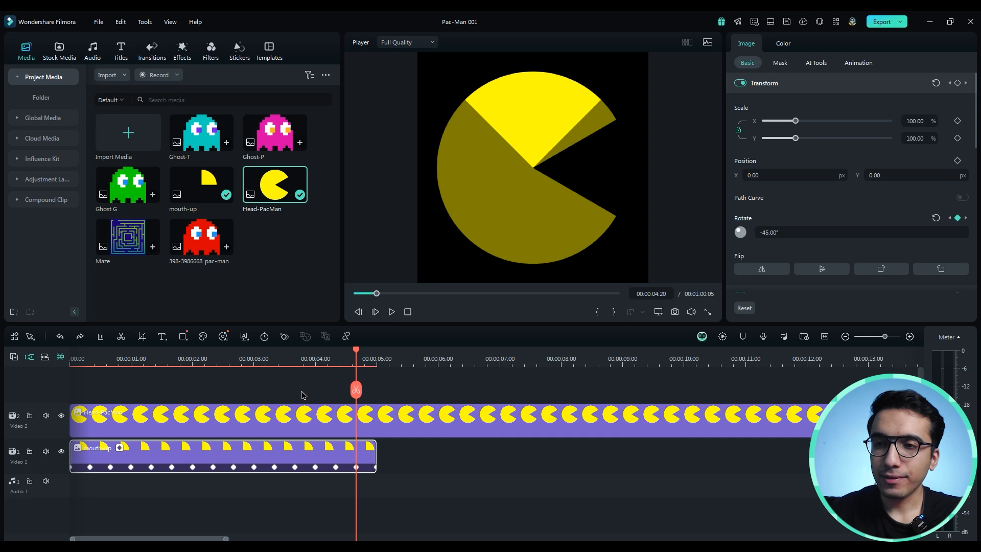
Step: Duplicate the keyframed mouth-up clip directly behind the original on Video 1, starting at 00:00:05:00
key(alt+])
drag(370, 365, 377, 364)
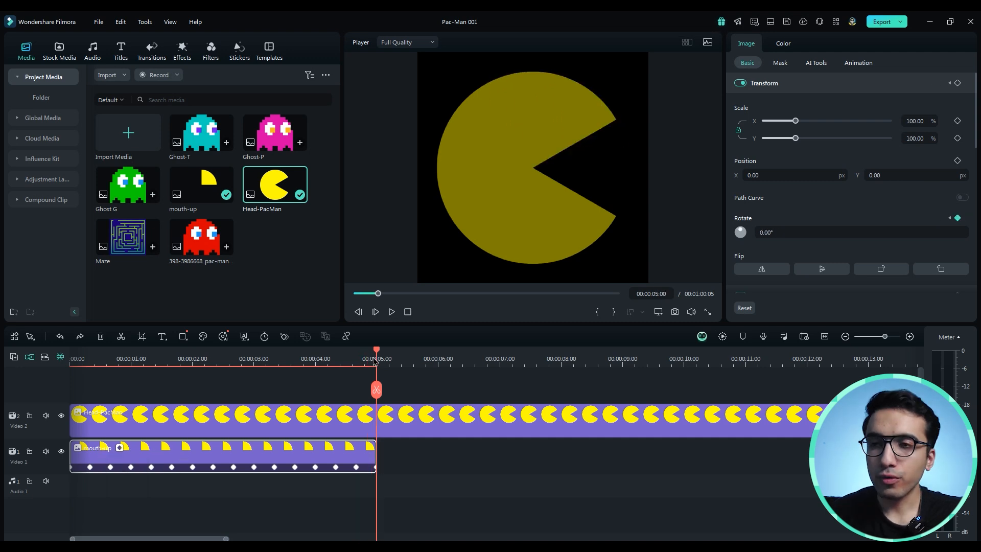
key(ctrl+c)
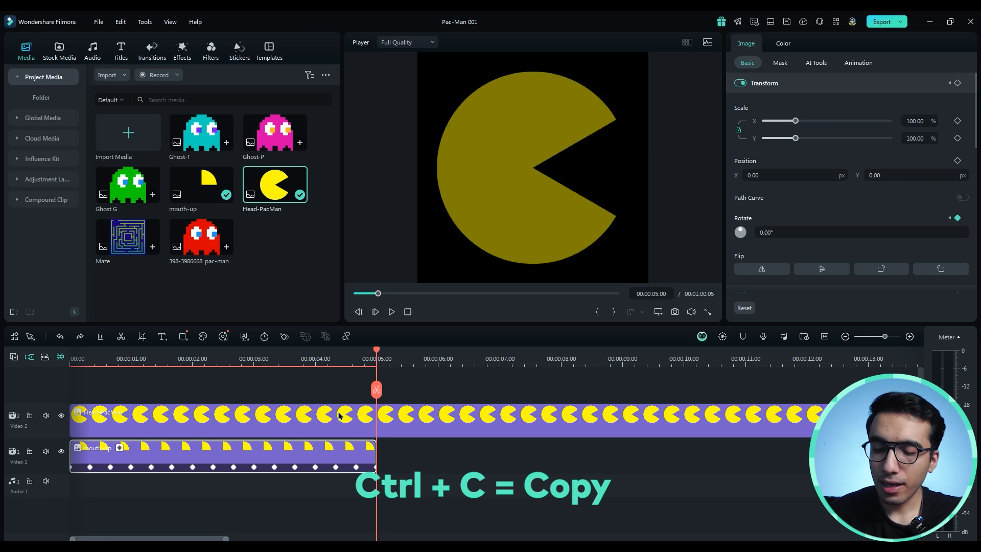
key(ctrl+v)
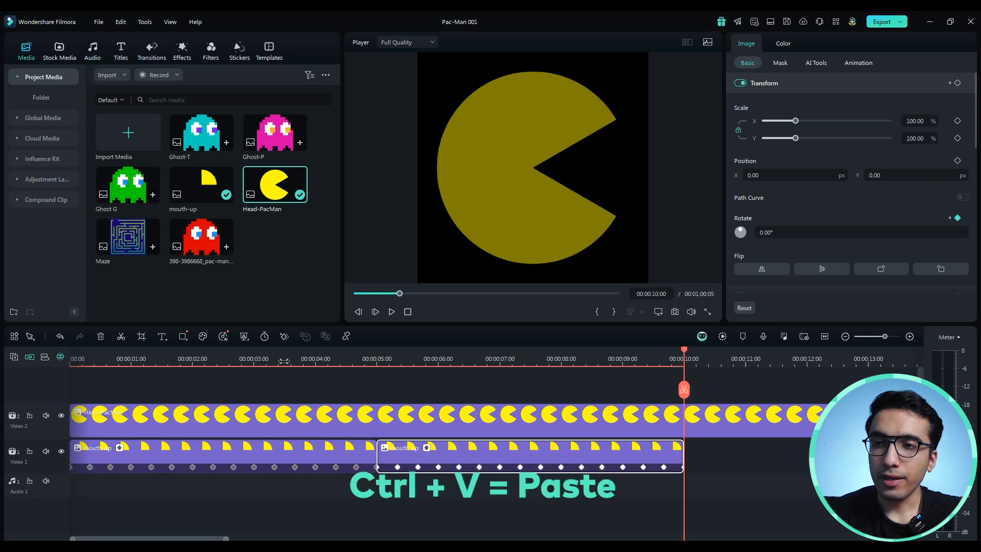
Step: Play back the mouth animation across the join between the two mouth-up clips to check for a jump
drag(284, 362, 223, 363)
key(space)
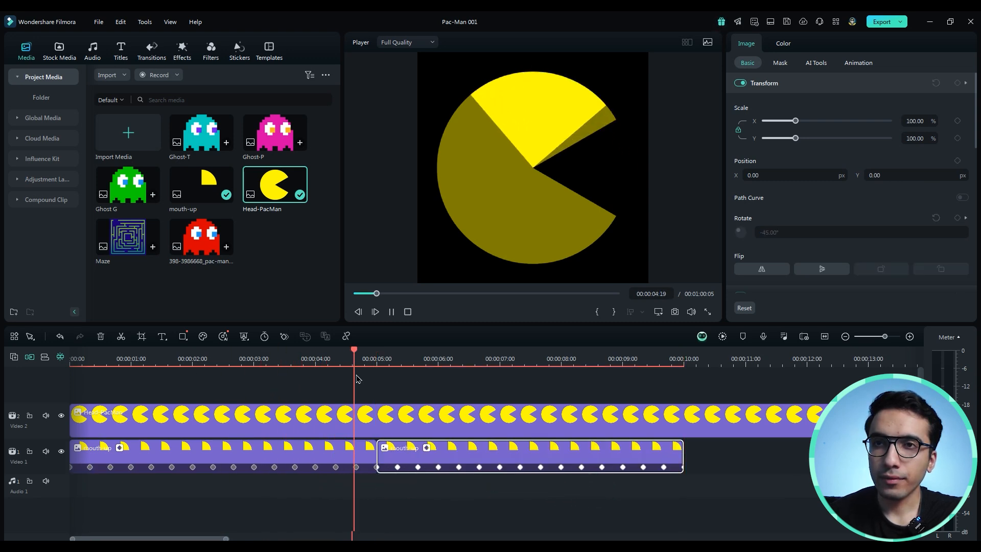
key(space)
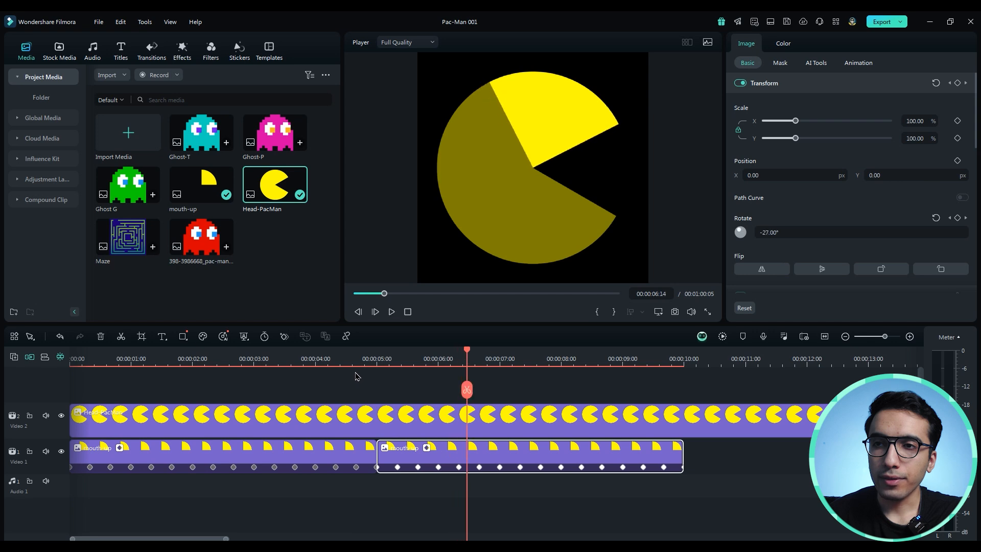
drag(338, 361, 321, 376)
scroll(285, 477, down, 3)
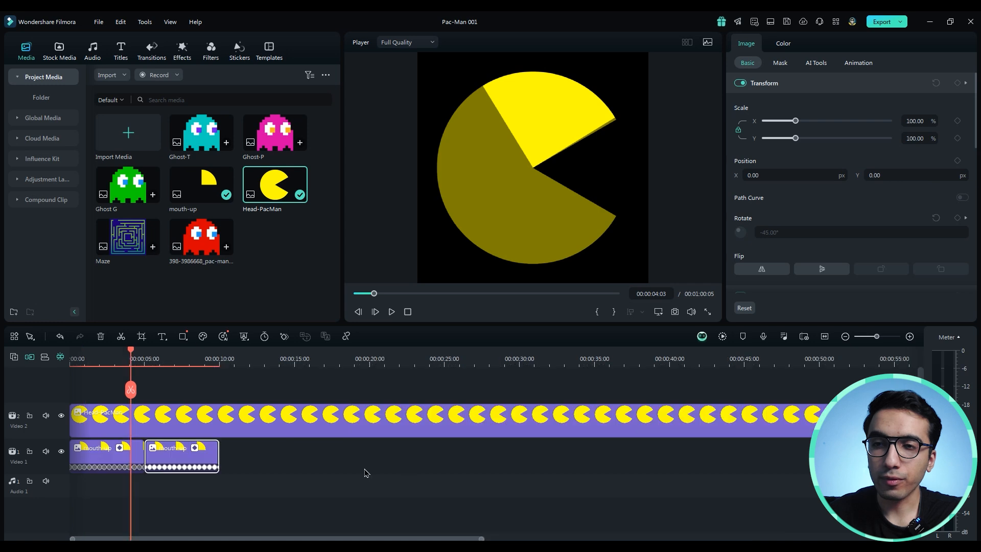
scroll(403, 472, up, 3)
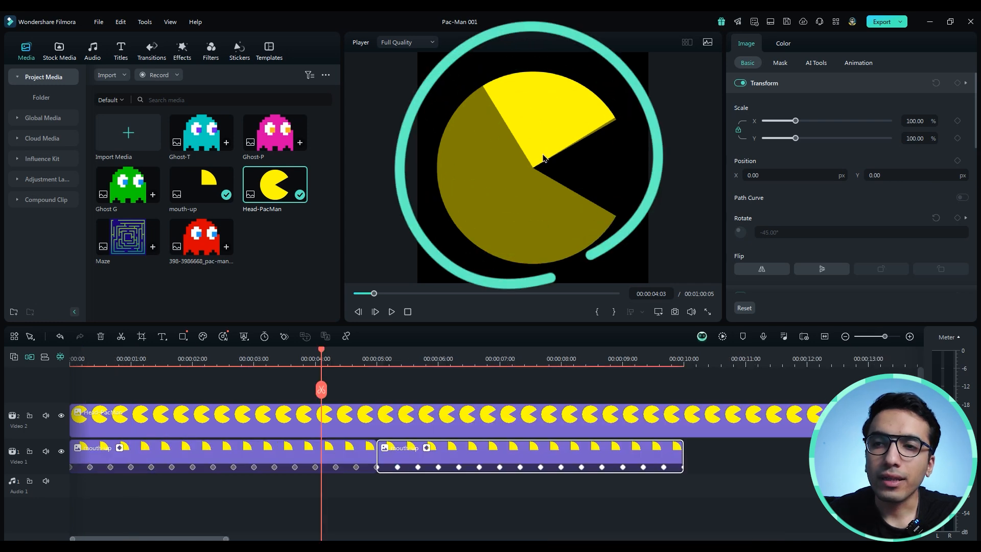
key(space)
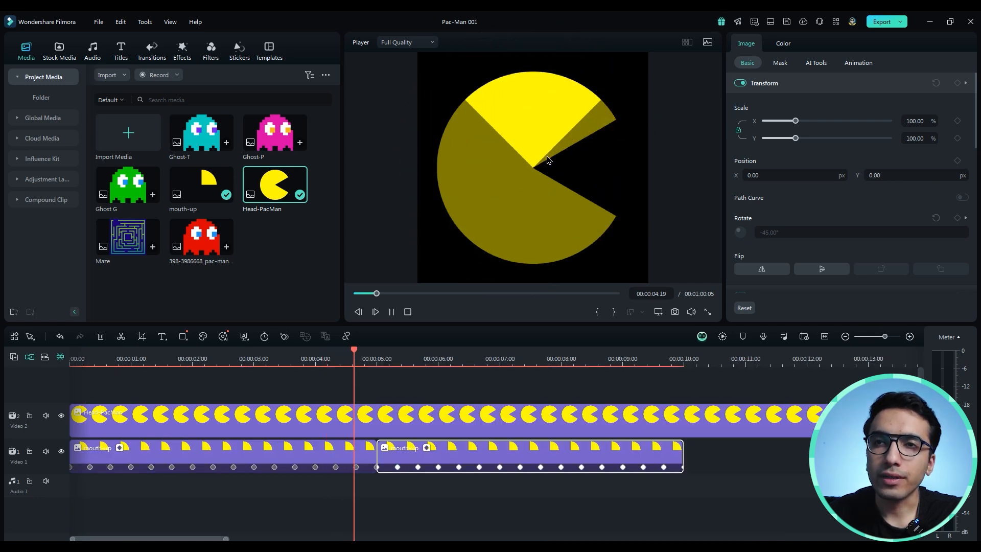
Step: Delete the second mouth-up clip on Video 1 and trim the end of the first one back to its keyframe at 00:00:04:20
key(space)
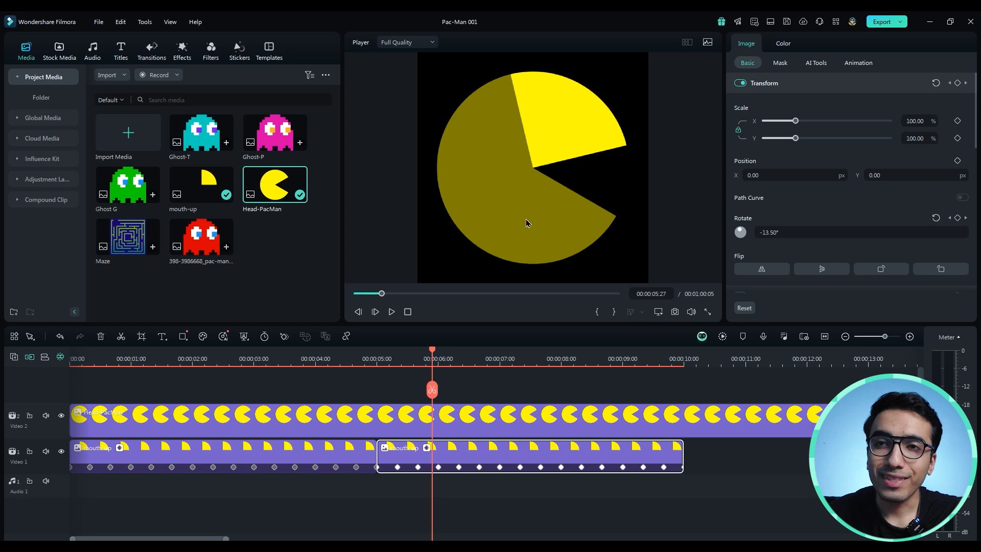
click(378, 468)
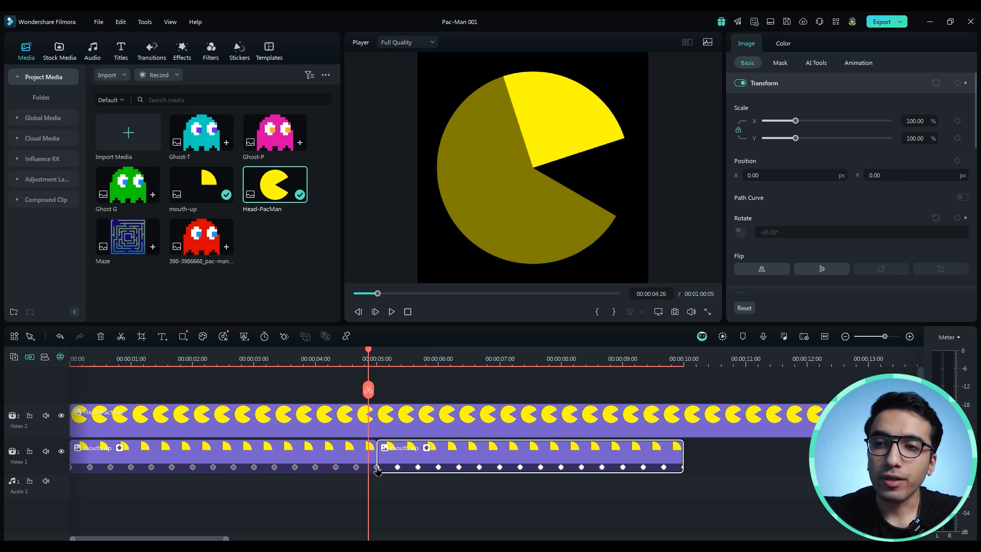
drag(371, 358, 373, 363)
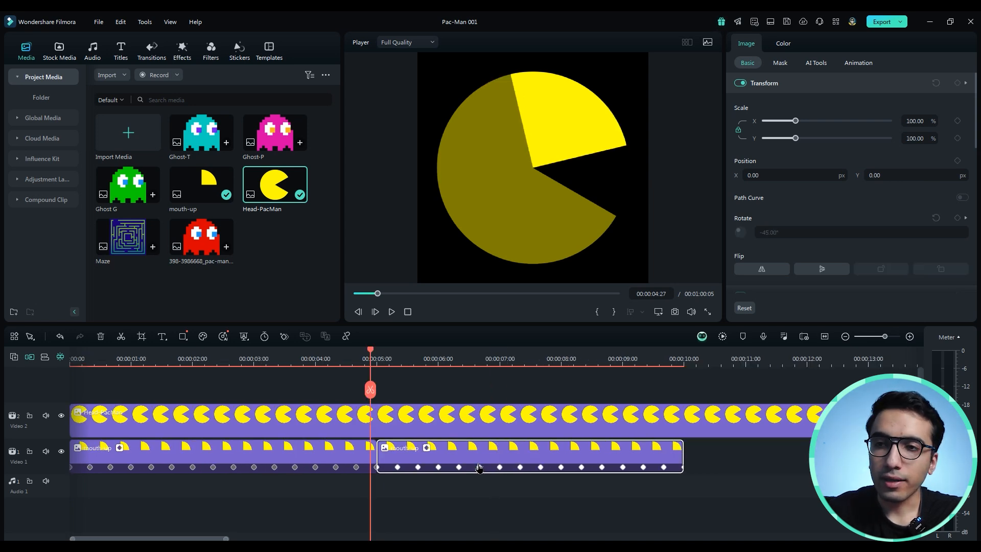
key(Delete)
click(327, 460)
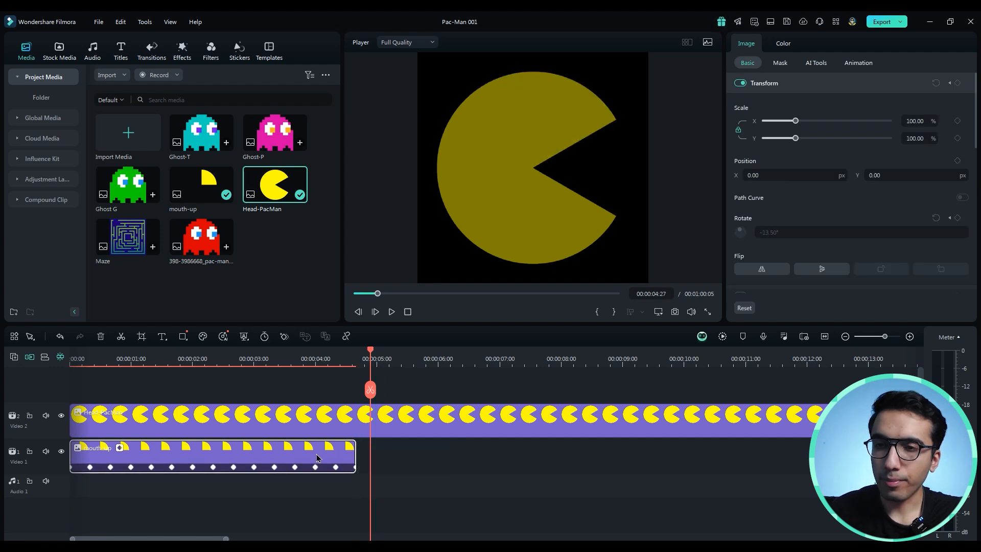
Step: Paste a copy of the trimmed mouth-up clip at 00:00:04:20 on Video 1 and play back across the join
drag(366, 360, 361, 356)
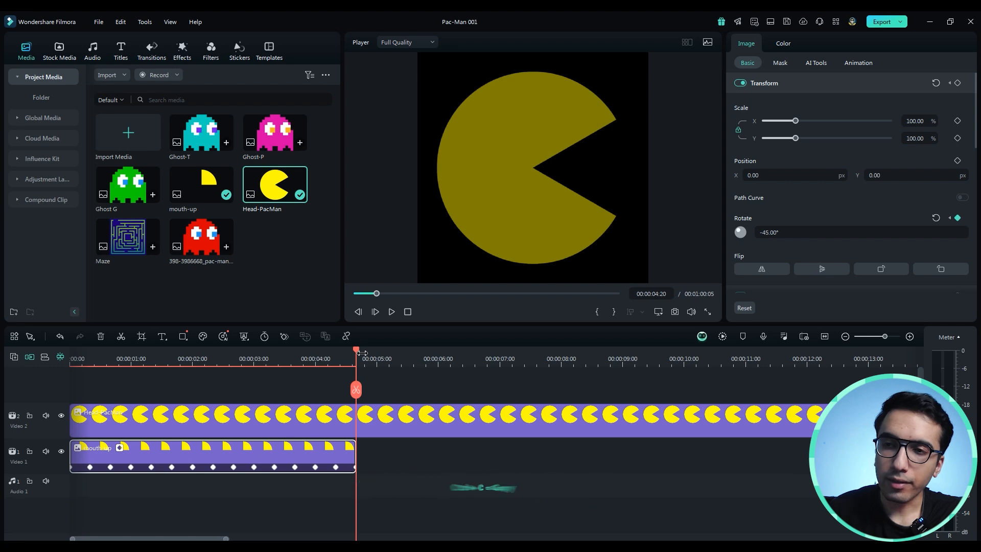
key(ctrl+v)
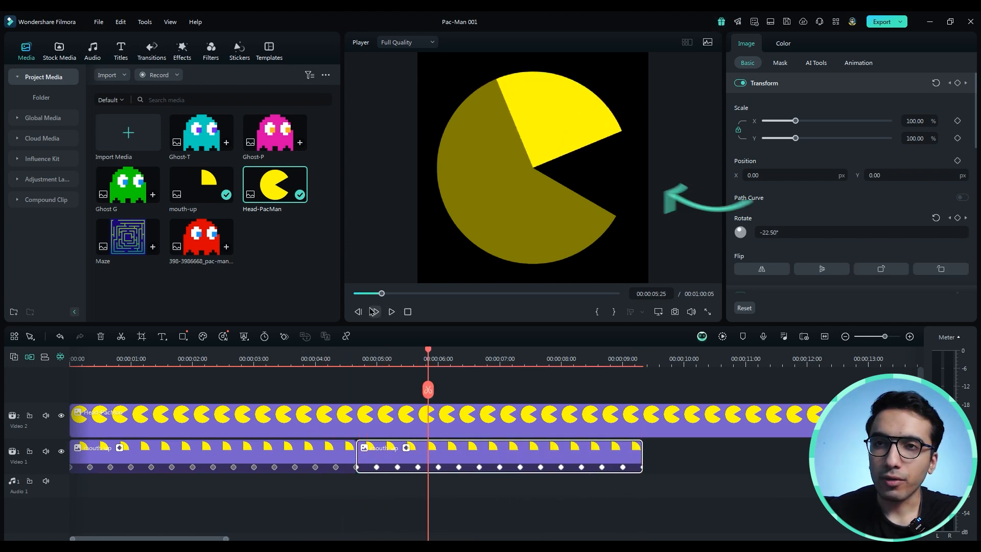
click(310, 351)
key(space)
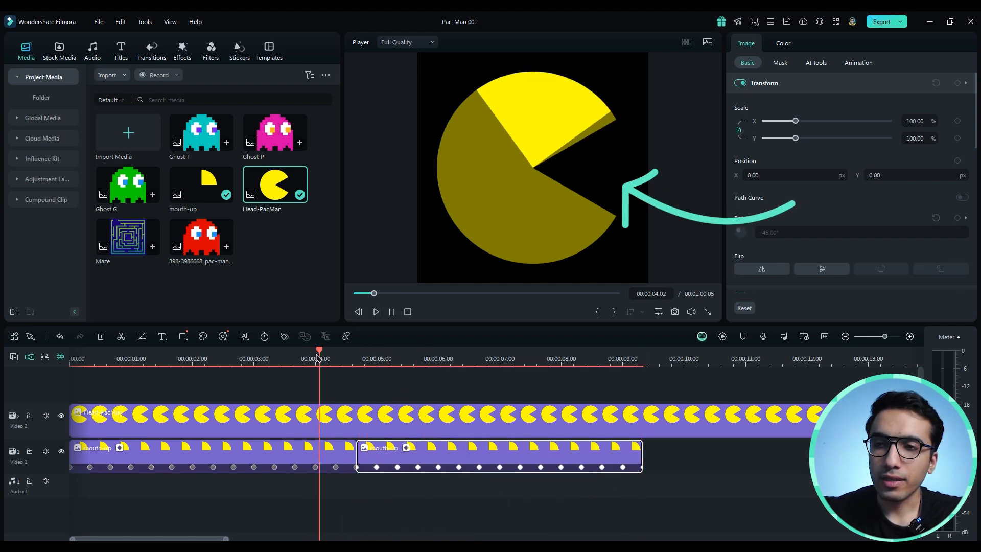
key(space)
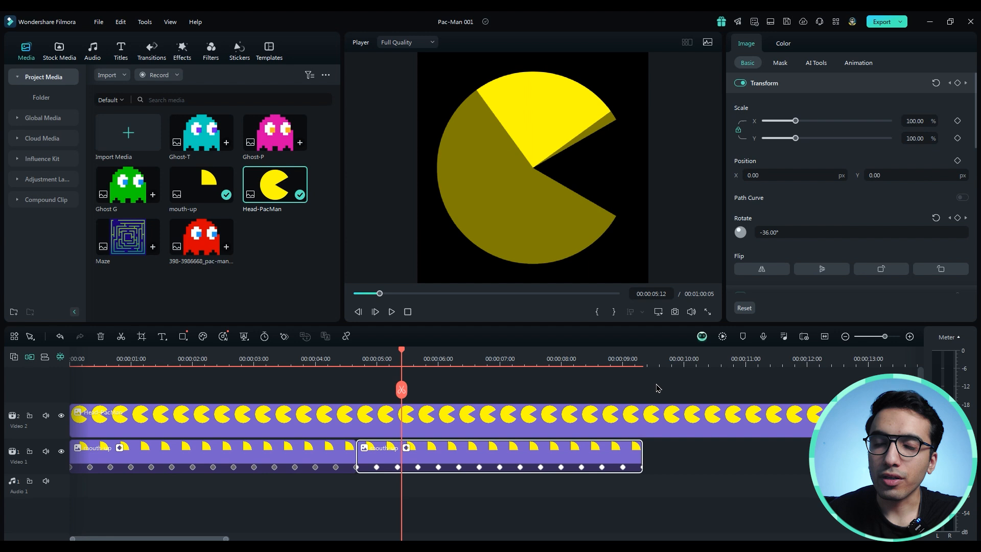
Step: Paste the mouth-up clip repeatedly on Video 1 from 00:00:09:10 until the copies span the one-minute Head-PacMan clip
click(639, 359)
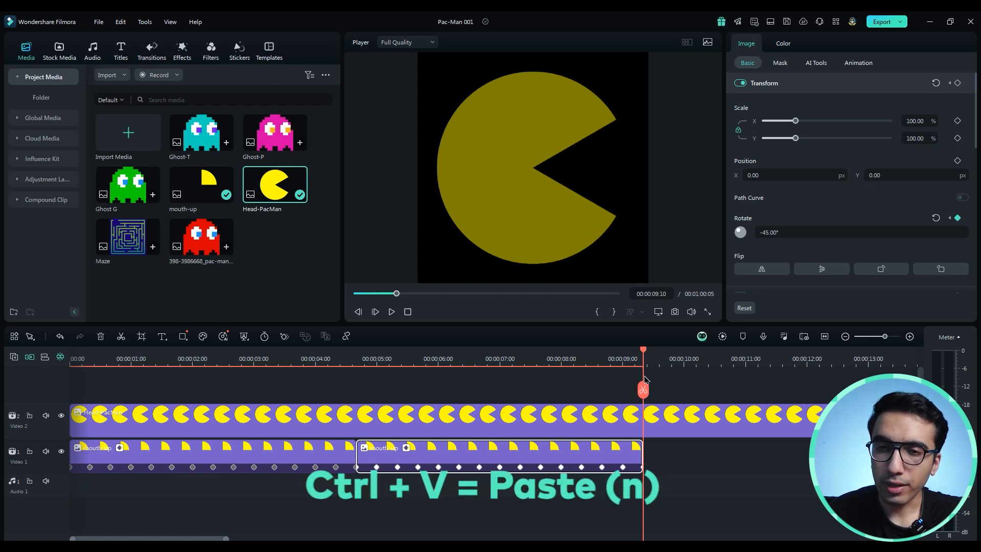
key(ctrl+v)
key(ctrl+v)
key(ctrl+v)
key(ctrl+v)
key(ctrl+v)
key(ctrl+v)
key(ctrl+v)
key(ctrl+v)
key(ctrl+v)
key(ctrl+v)
key(ctrl+v)
key(ctrl+v)
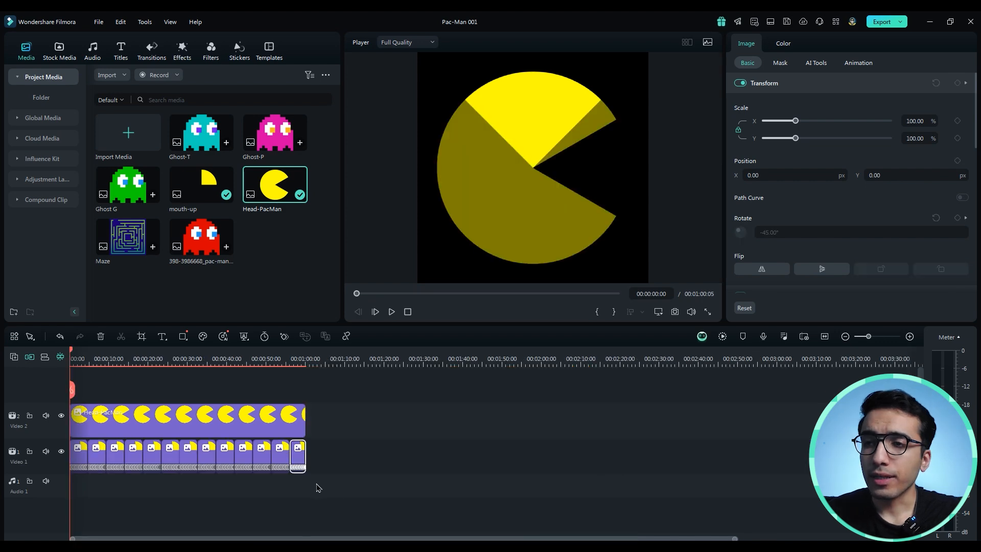
Step: Combine all the mouth-up clips on Video 1 into a compound clip named "UP M" and play it back
drag(358, 494, 70, 468)
right_click(99, 457)
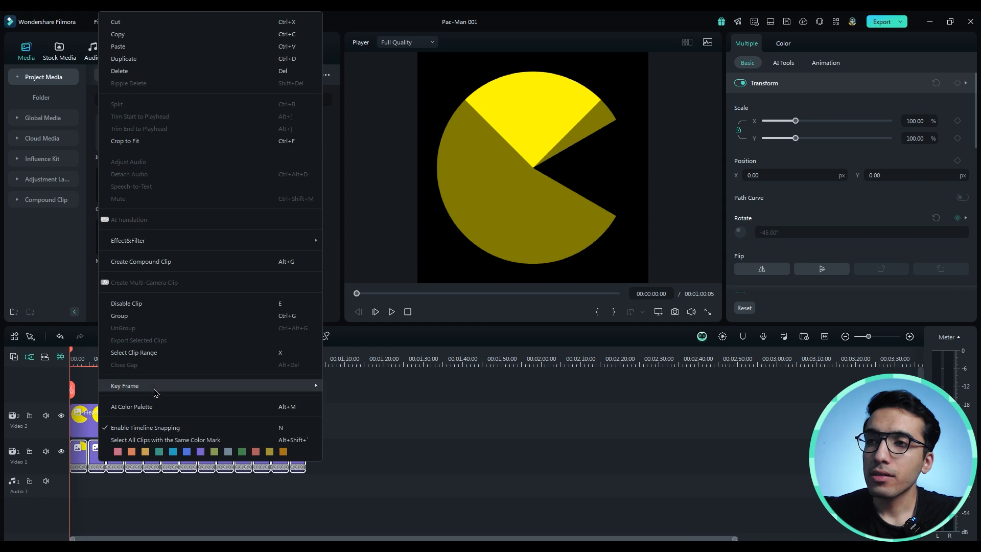
click(164, 261)
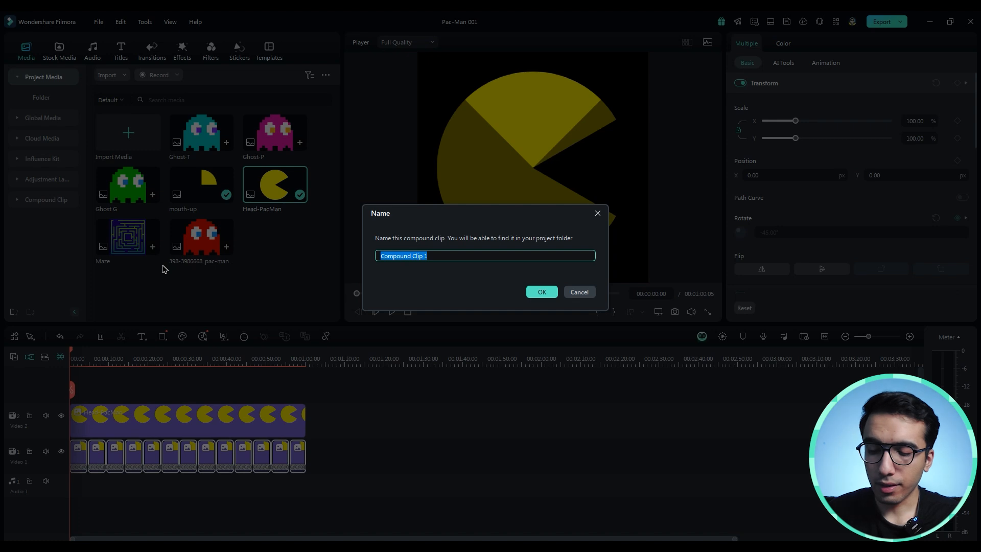
key(Caps_Lock)
text(UP M)
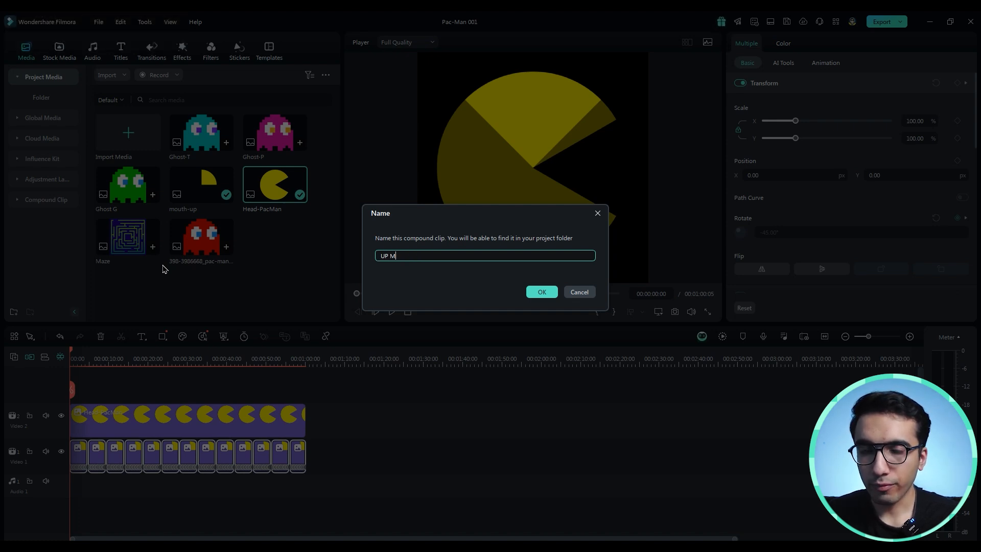
key(Return)
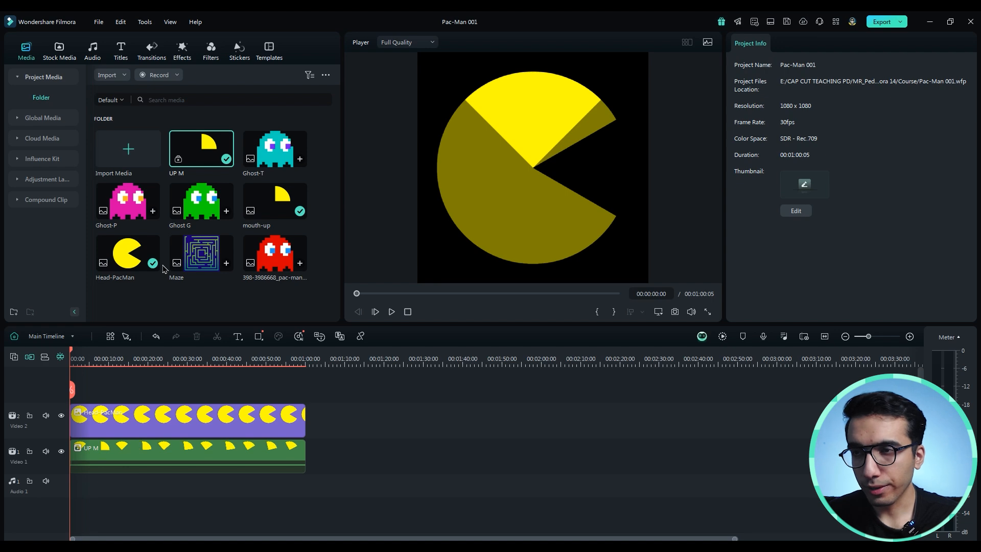
key(space)
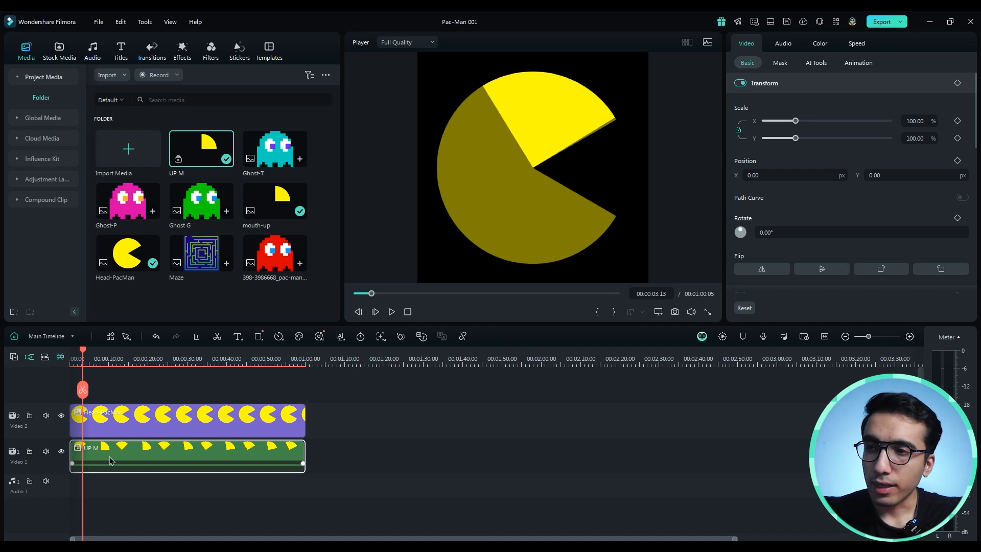
Step: Duplicate the UP M clip onto the track above, flip the Video 2 copy vertically as the lower jaw, and preview it
drag(110, 460, 102, 435)
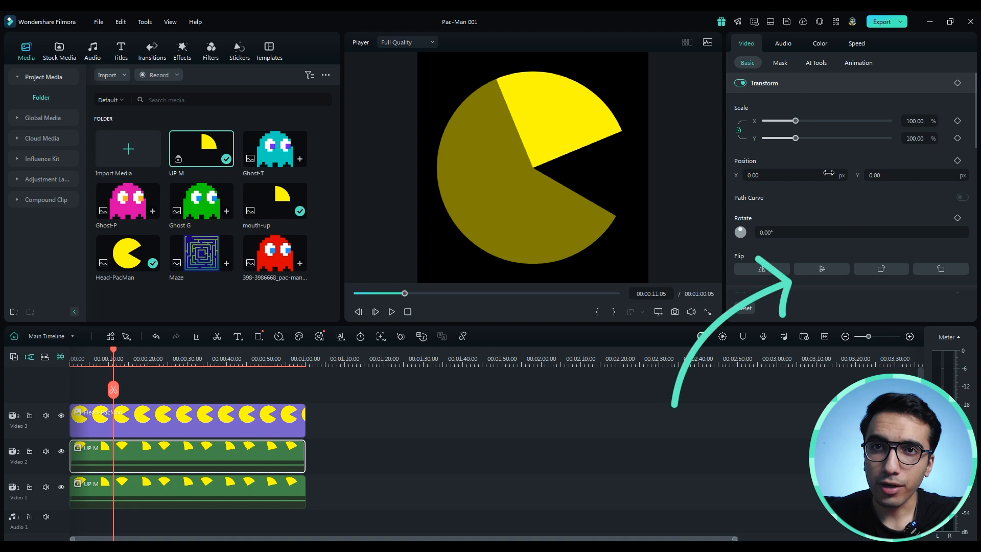
click(821, 271)
key(space)
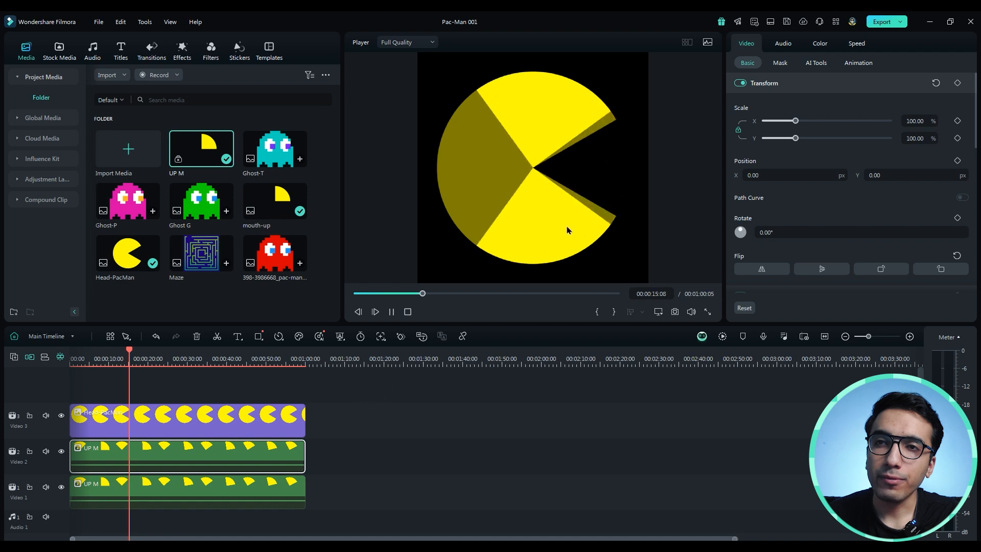
key(space)
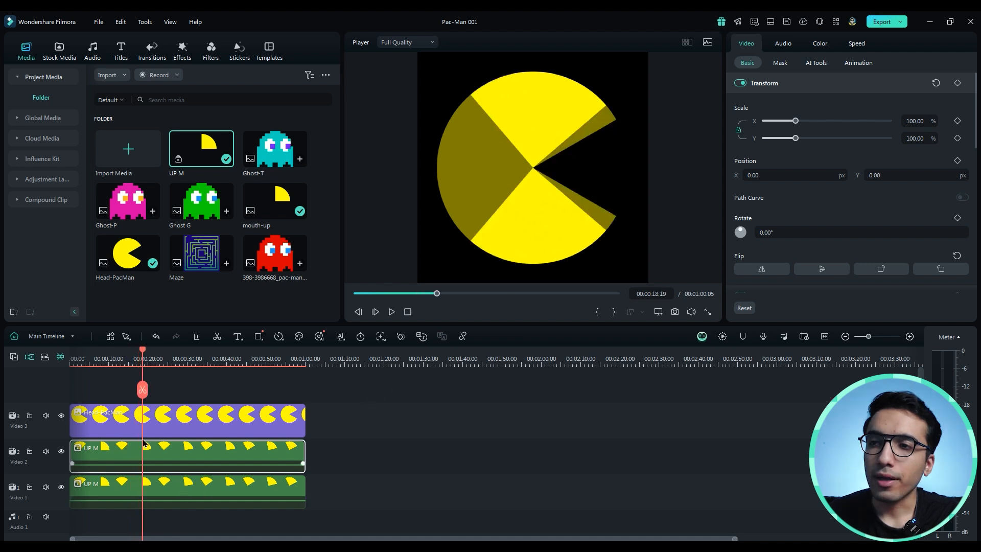
Step: Set the Head-PacMan clip's opacity to 100 and play back the complete chewing animation
click(143, 428)
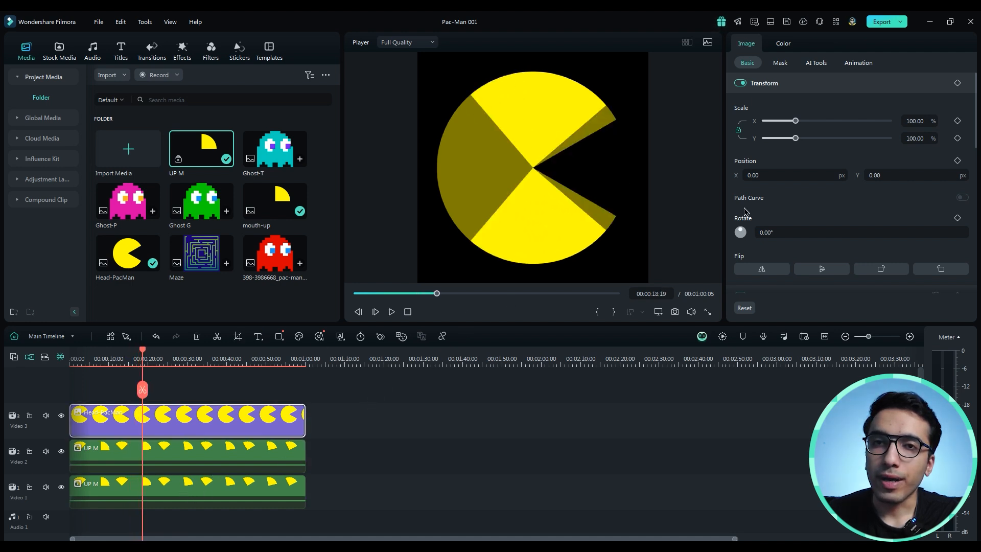
scroll(744, 211, down, 5)
drag(830, 167, 922, 167)
key(space)
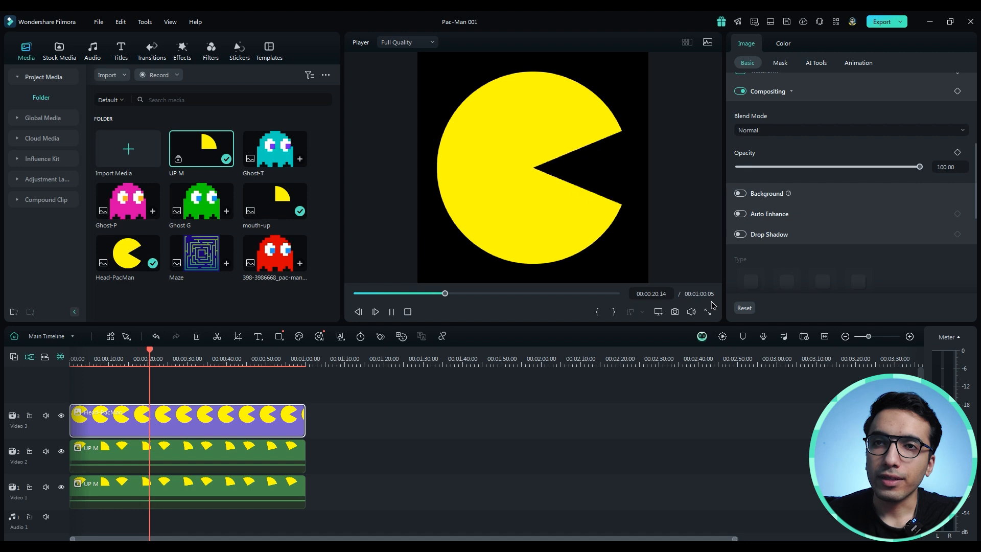
key(space)
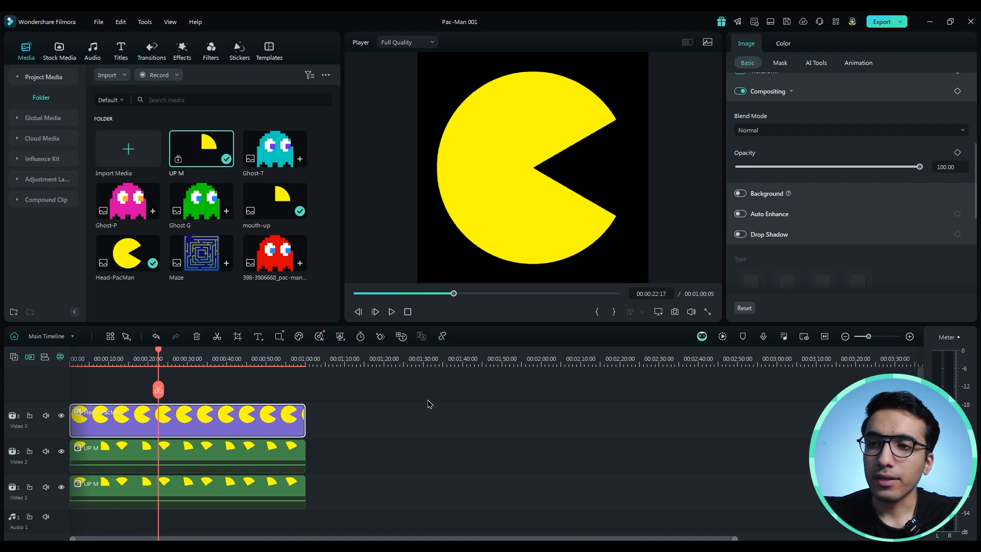
Step: Combine the Head-PacMan clip and both UP M clips into a compound clip named "PAC MAN"
drag(429, 403, 159, 500)
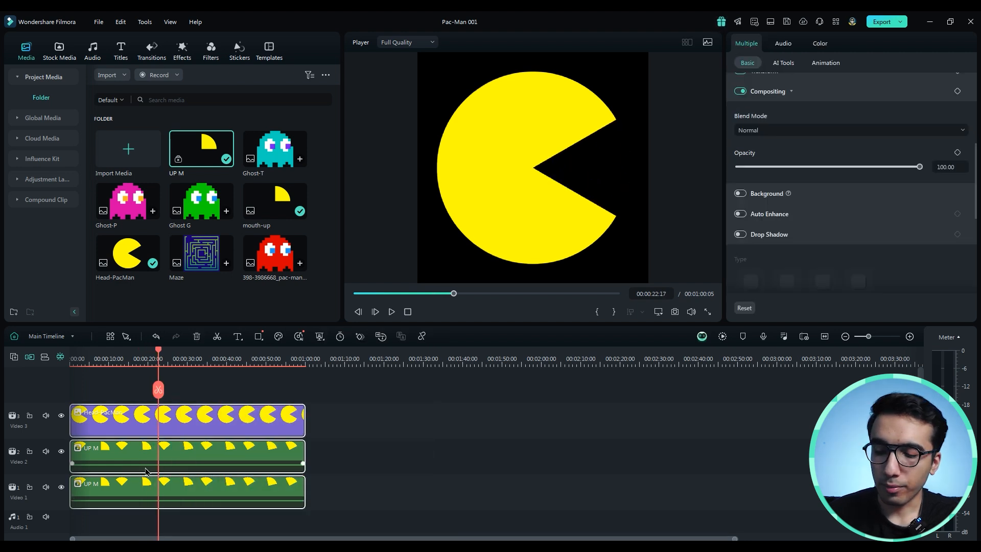
right_click(146, 470)
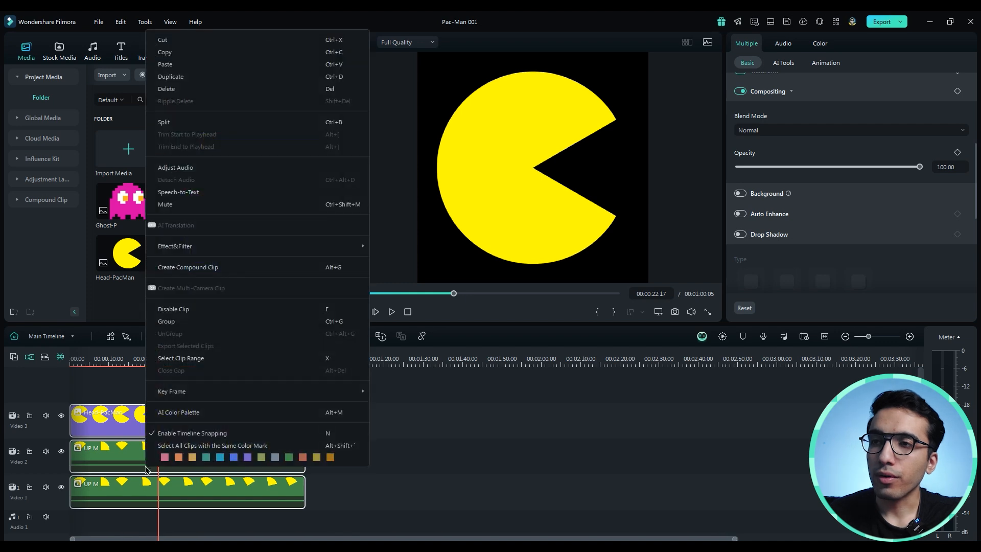
click(232, 270)
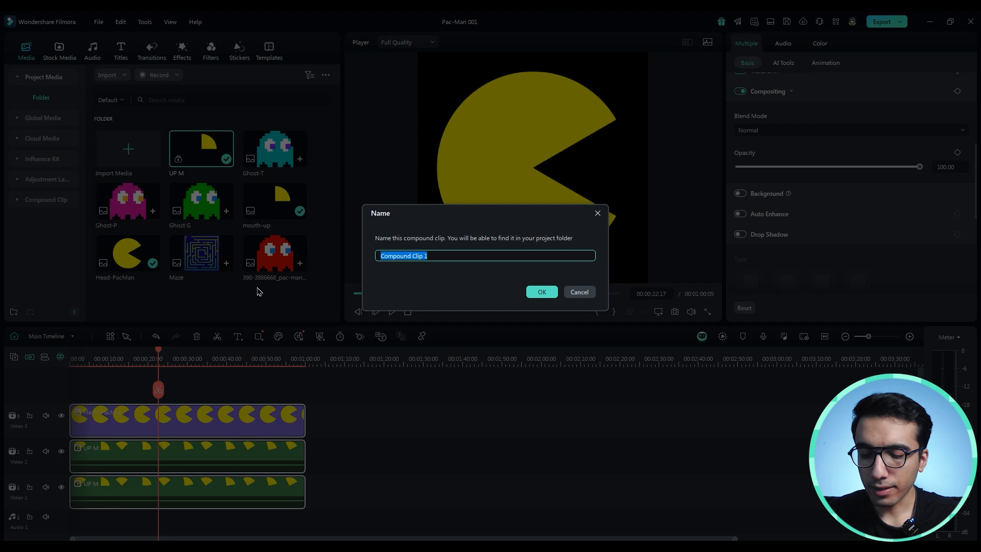
text(PAC)
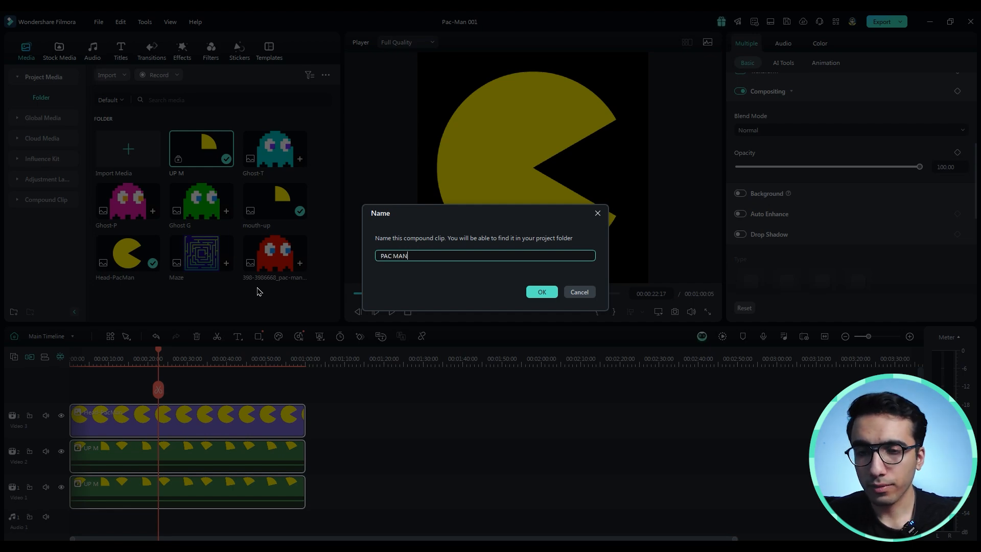
text( MAN)
key(Return)
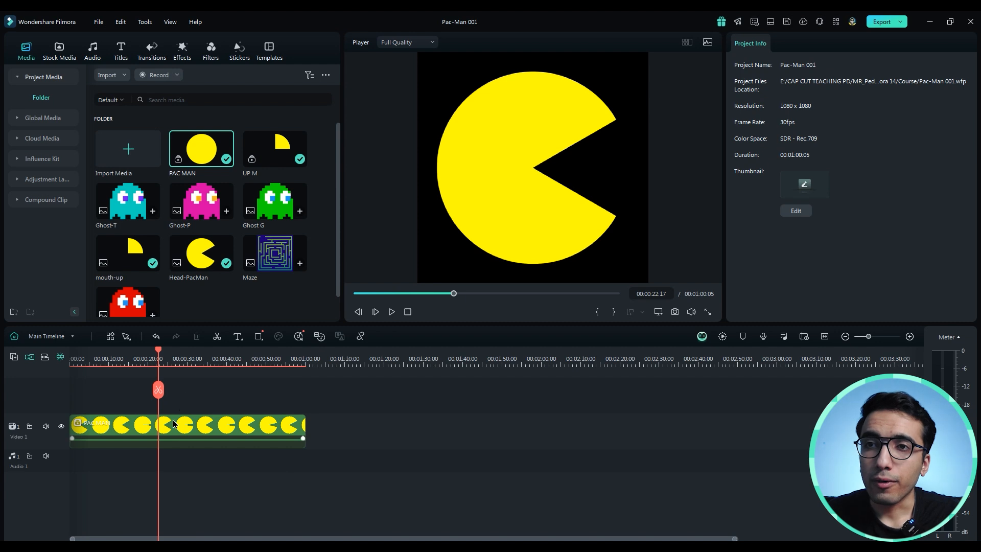
Step: Place the red ghost image on Video 2 at the timeline start and scale it together with the PAC MAN clip to about 18%
drag(443, 232, 499, 198)
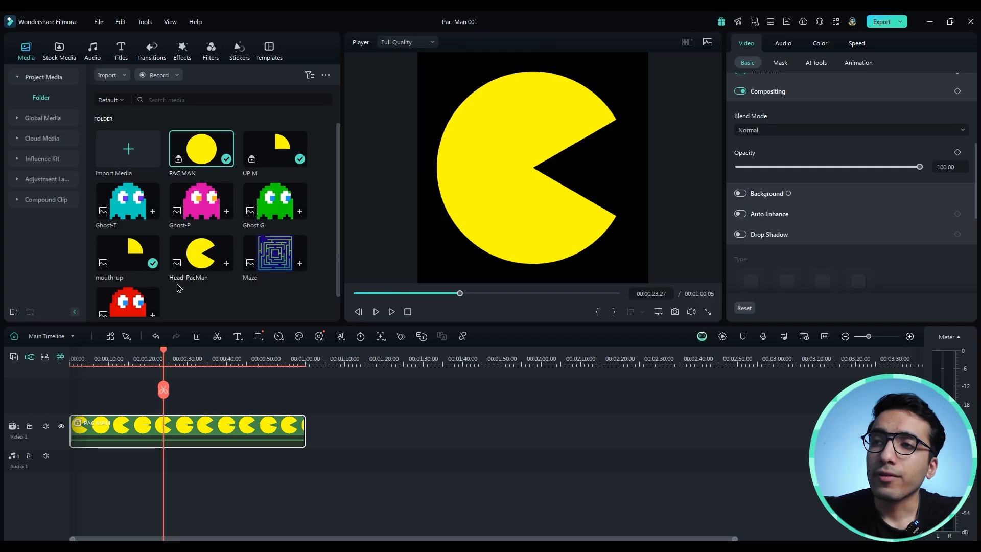
scroll(156, 292, down, 1)
scroll(156, 291, down, 1)
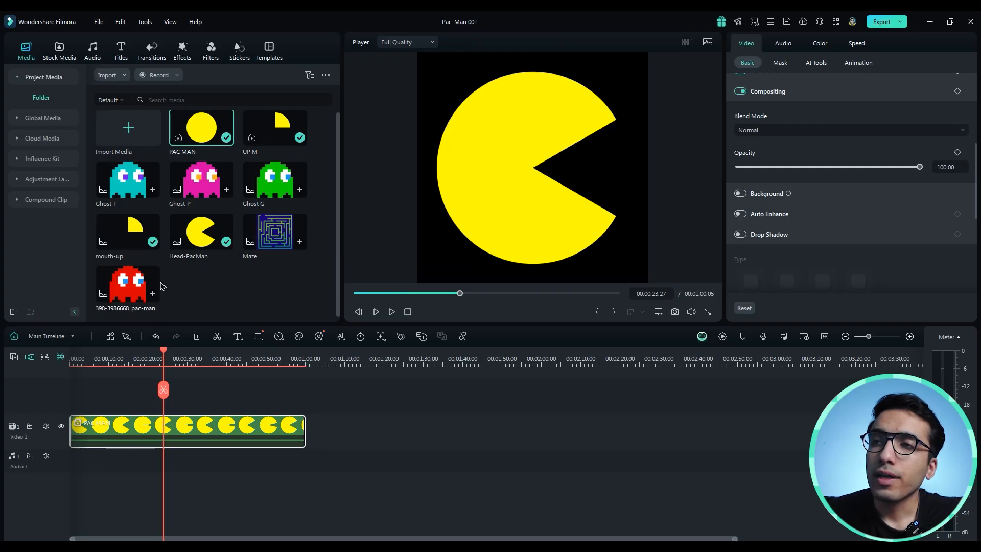
drag(138, 283, 79, 418)
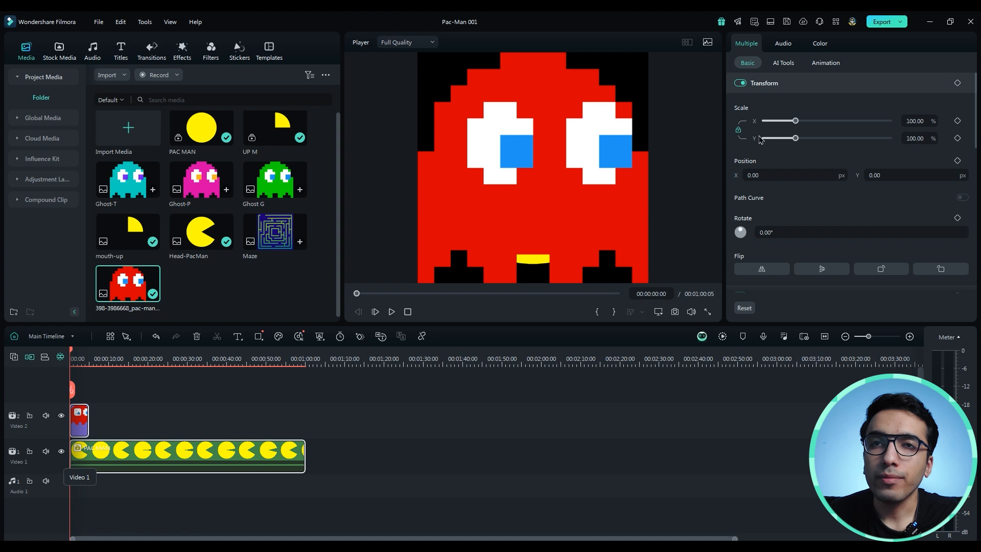
drag(795, 121, 770, 122)
Step: Move the red ghost to about X 413 px and Pac-Man to about X -442 px, both at Y 0
click(533, 187)
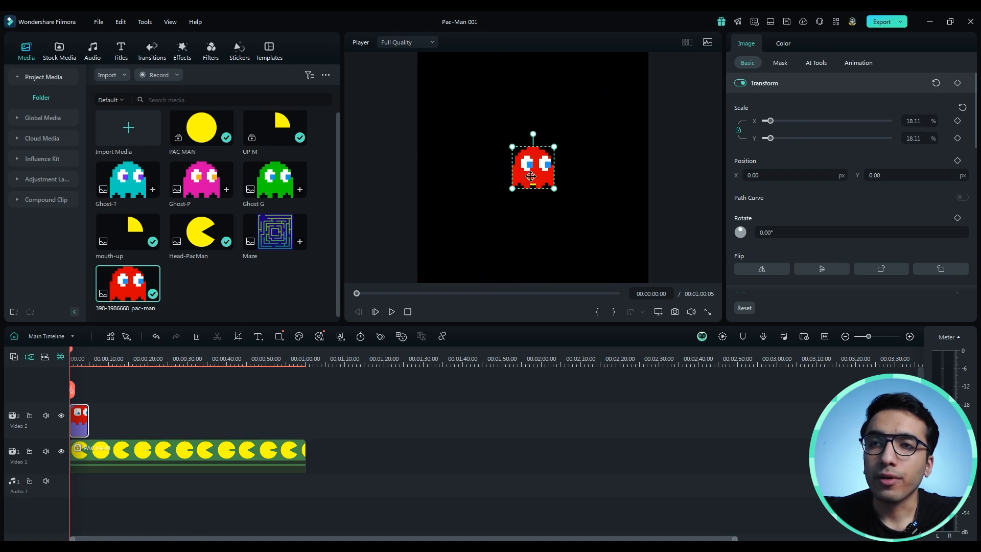
drag(531, 176, 619, 171)
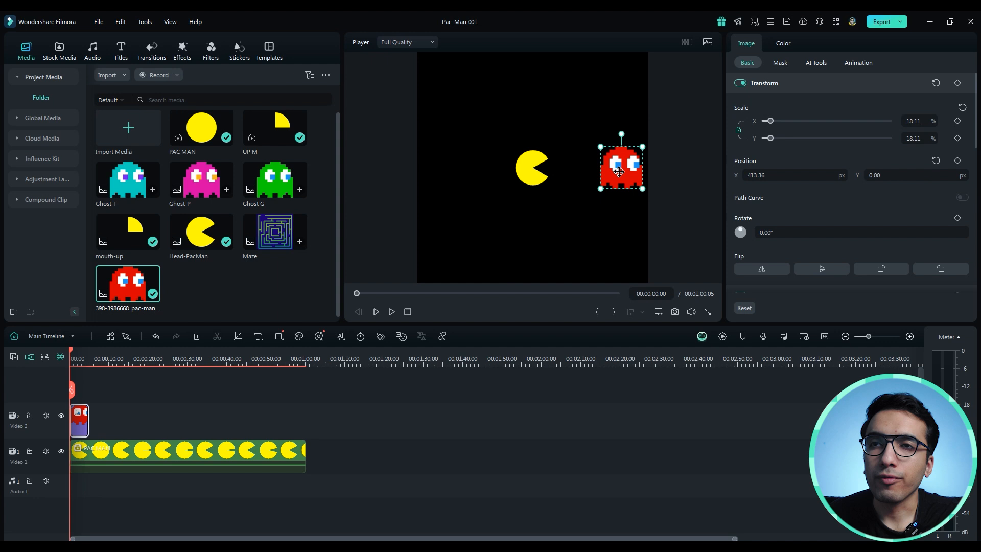
click(533, 172)
drag(533, 171, 440, 171)
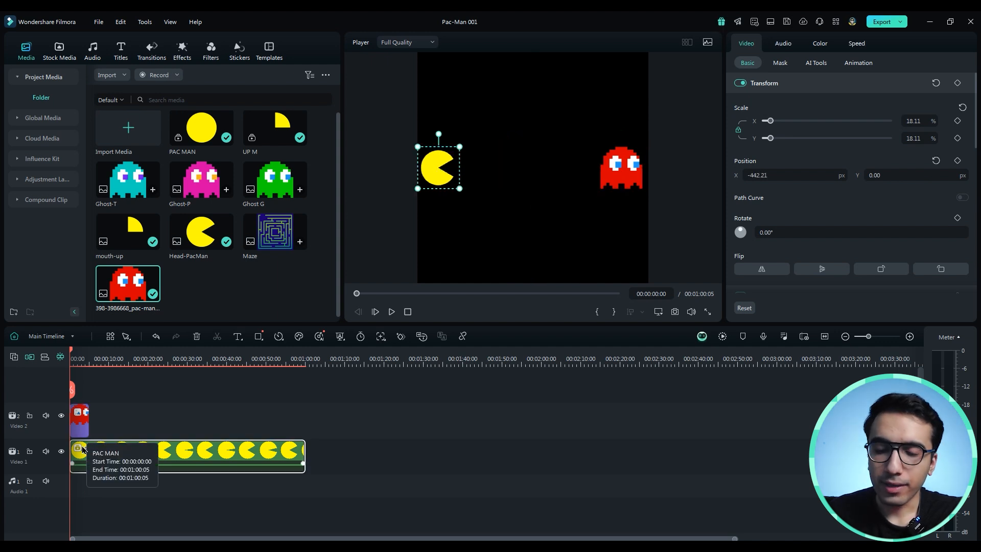
Step: Keyframe the PAC MAN clip's position at its start and set its X position to 244.79 px at 00:00:02:00
scroll(83, 448, up, 4)
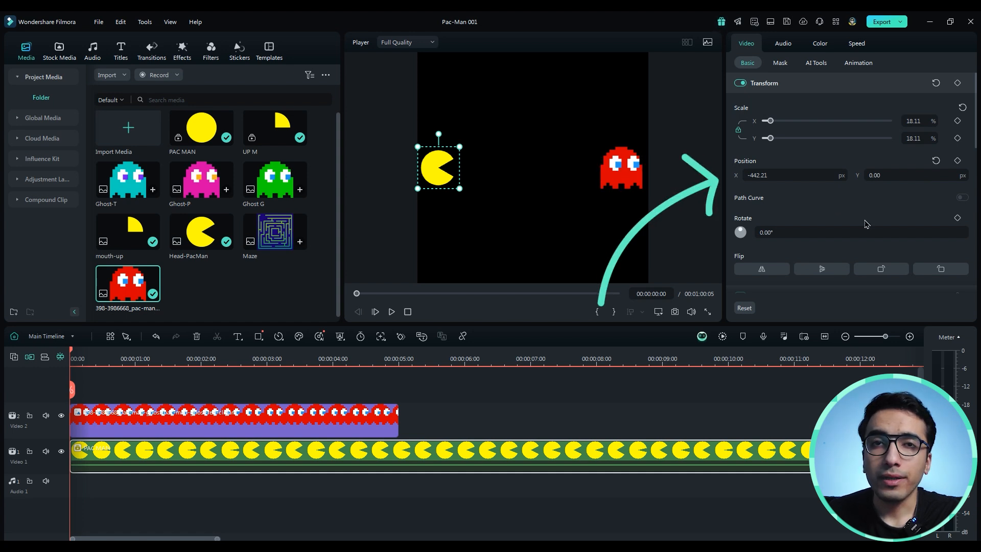
click(956, 162)
drag(72, 358, 203, 375)
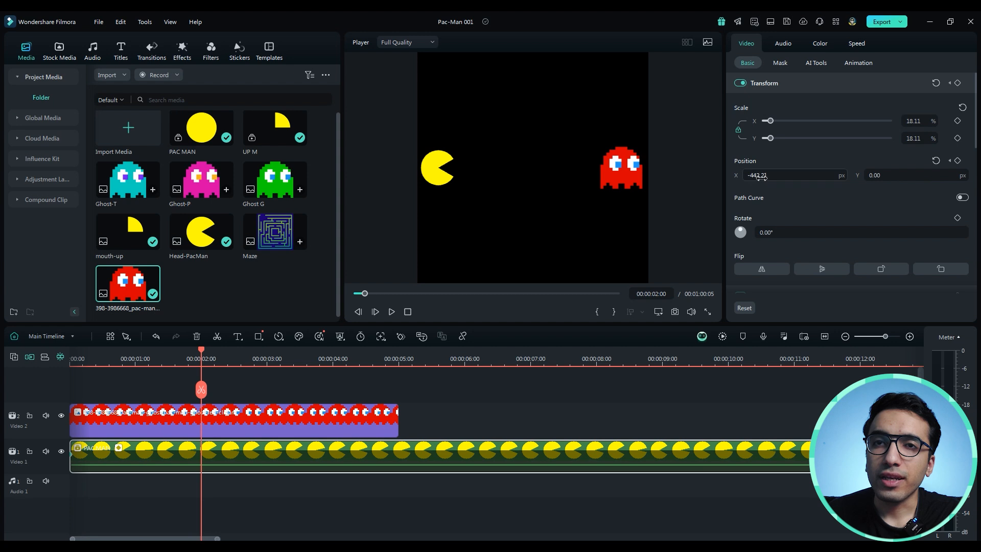
drag(761, 177, 932, 177)
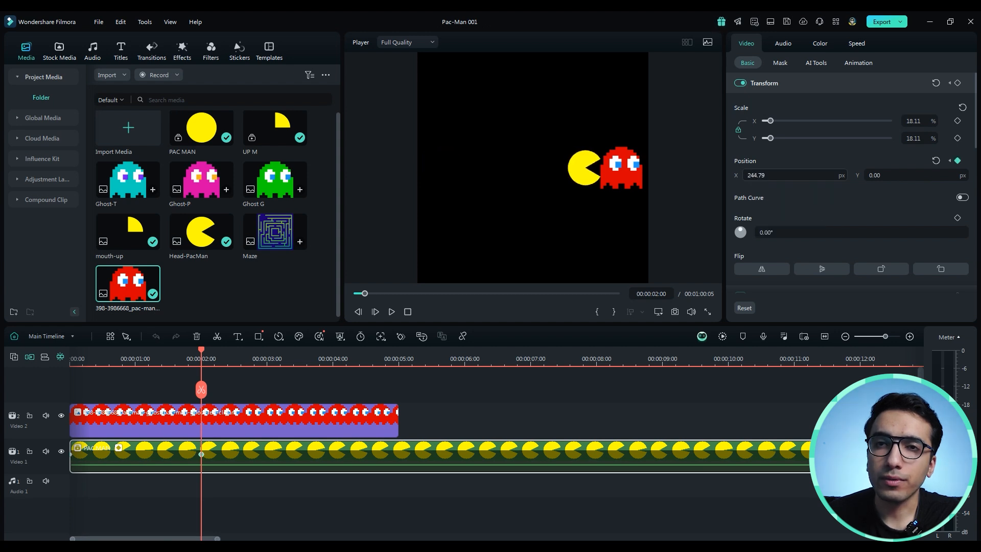
Step: Play the timeline from the start to preview Pac-Man moving toward the red ghost
click(147, 354)
drag(148, 354, 72, 355)
key(space)
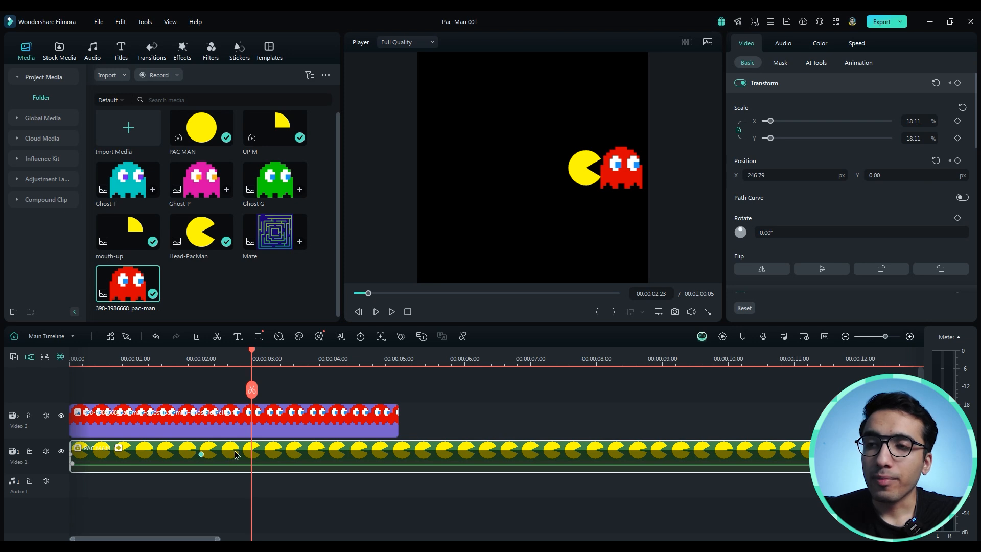
Step: Show the keyframe animation graph of the PAC MAN clip and hide it again
right_click(236, 454)
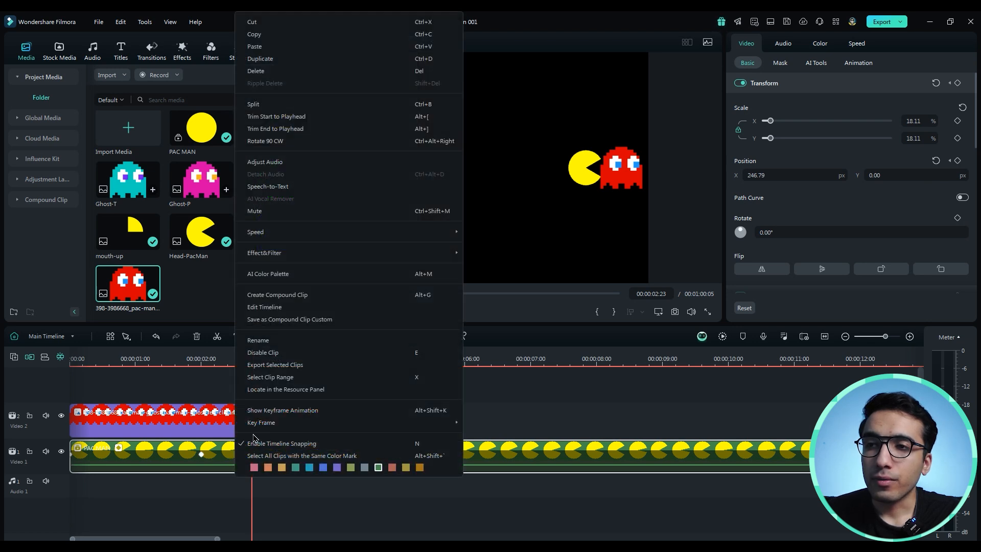
click(284, 411)
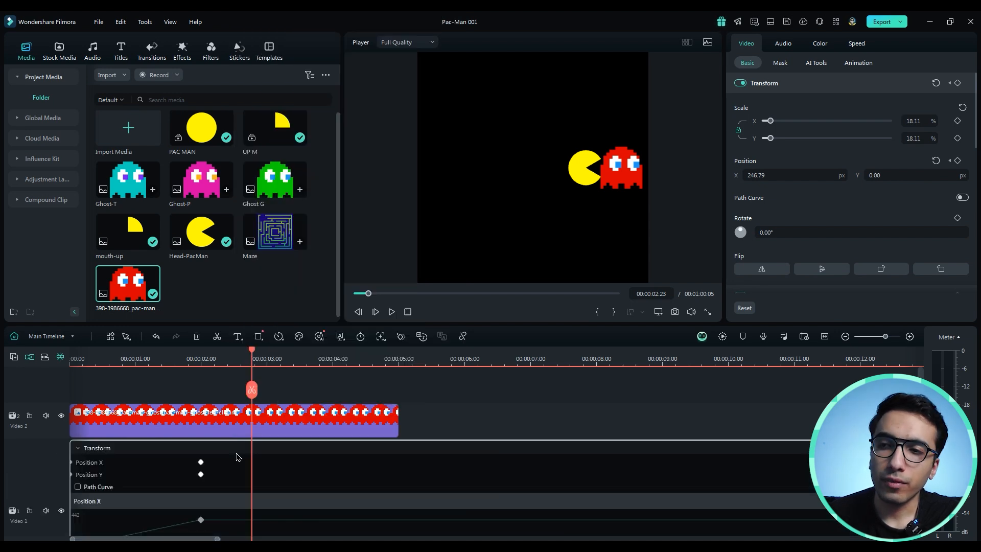
scroll(237, 458, down, 1)
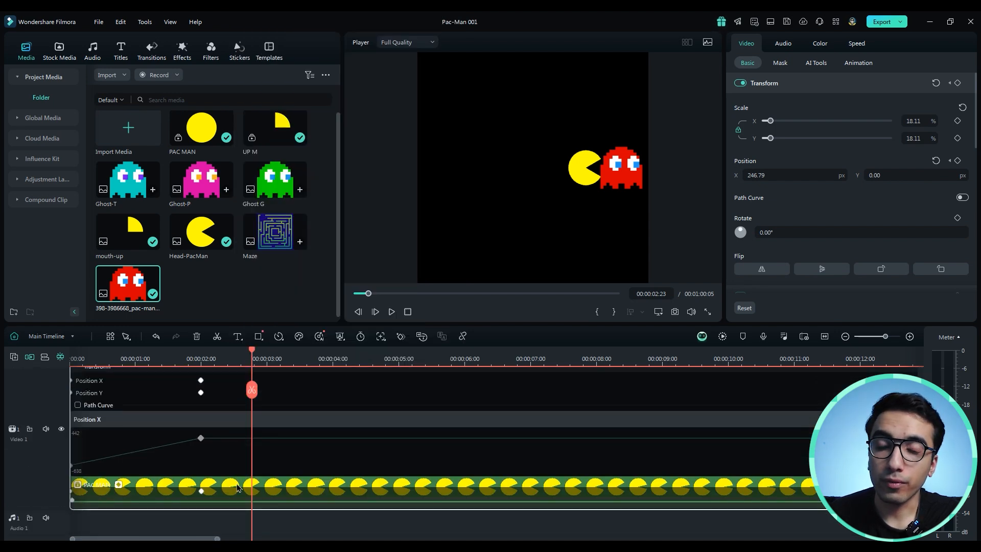
right_click(238, 487)
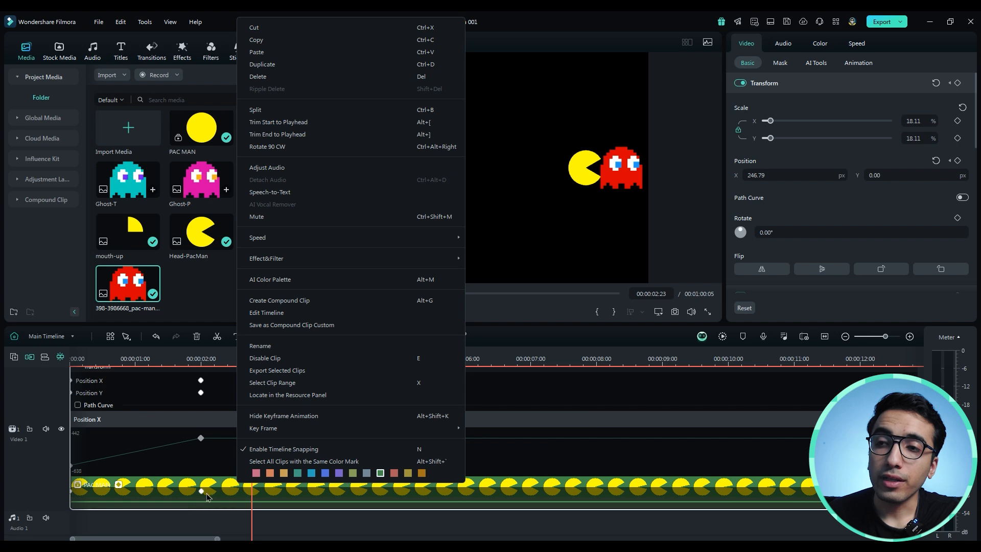
click(269, 416)
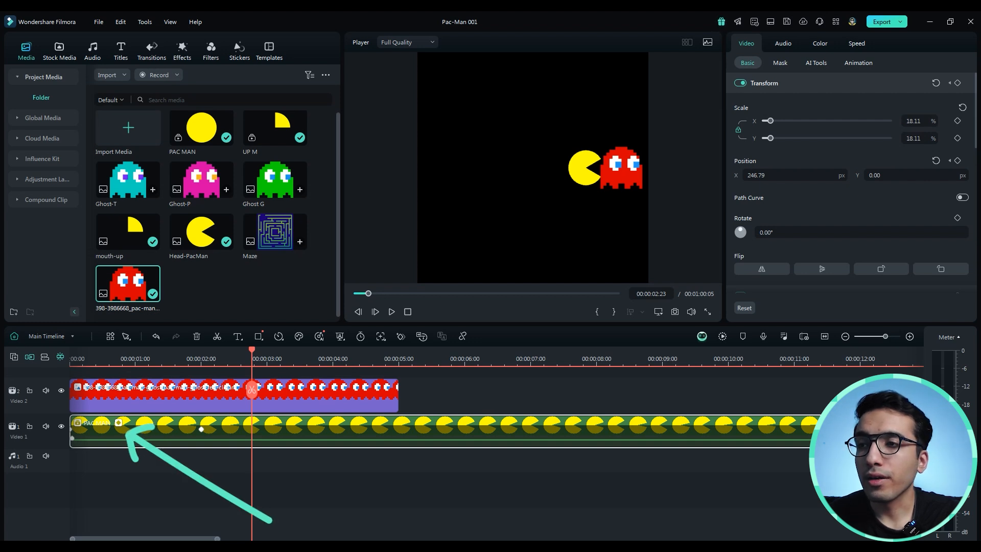
Step: Display the PAC MAN clip's keyframe graph on its track, enlarge the timeline area to fit it, and return the playhead to the start
click(118, 423)
scroll(137, 443, down, 2)
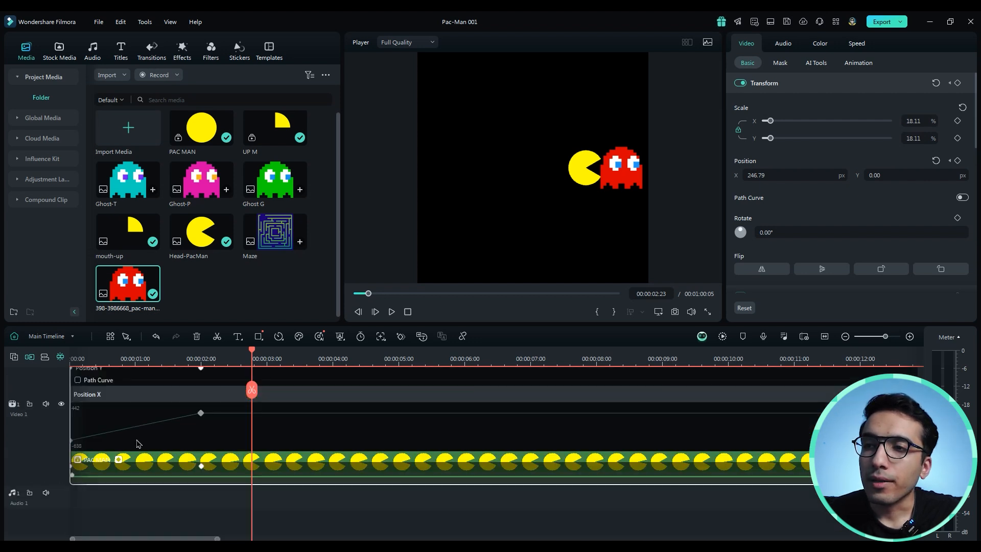
scroll(145, 462, up, 2)
scroll(136, 472, down, 2)
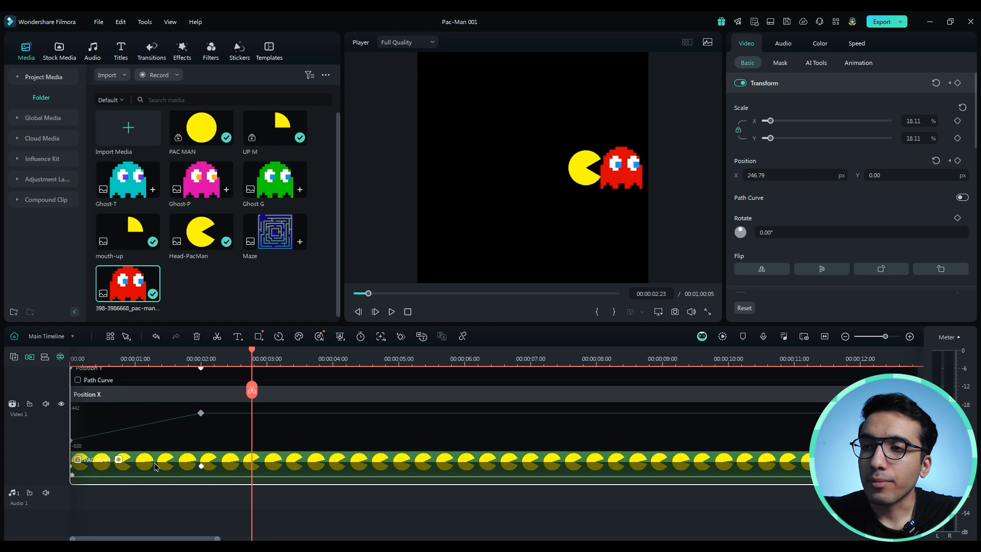
scroll(156, 465, up, 2)
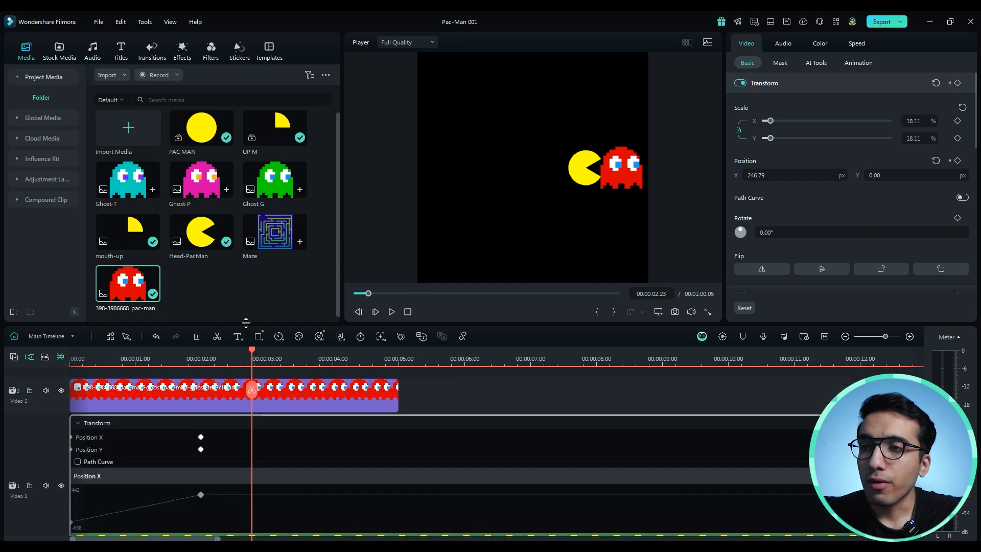
drag(245, 323, 243, 291)
drag(243, 327, 77, 428)
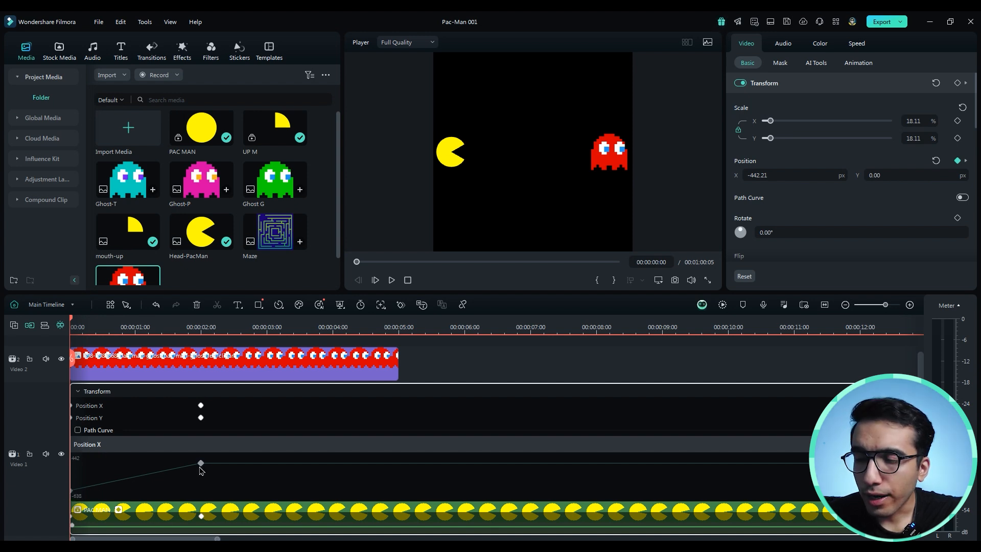
Step: Apply a one-sided curve to the Position X keyframe at 00:00:02:00 so the movement eases into it
click(172, 482)
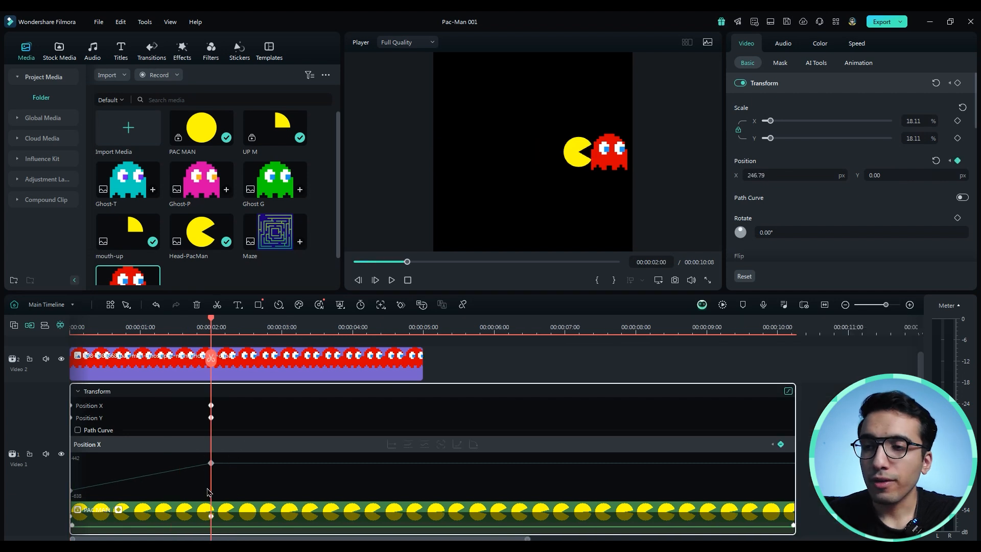
click(210, 462)
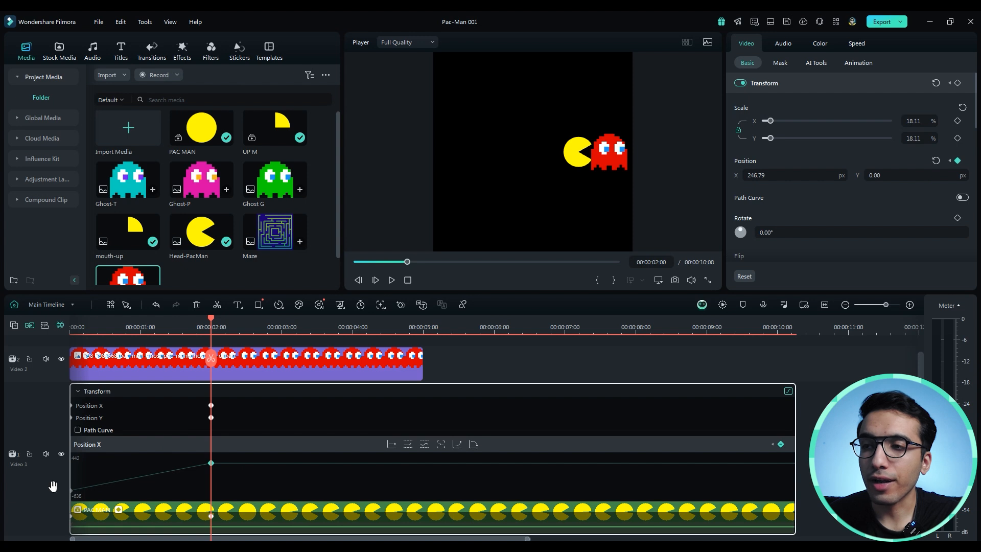
click(408, 444)
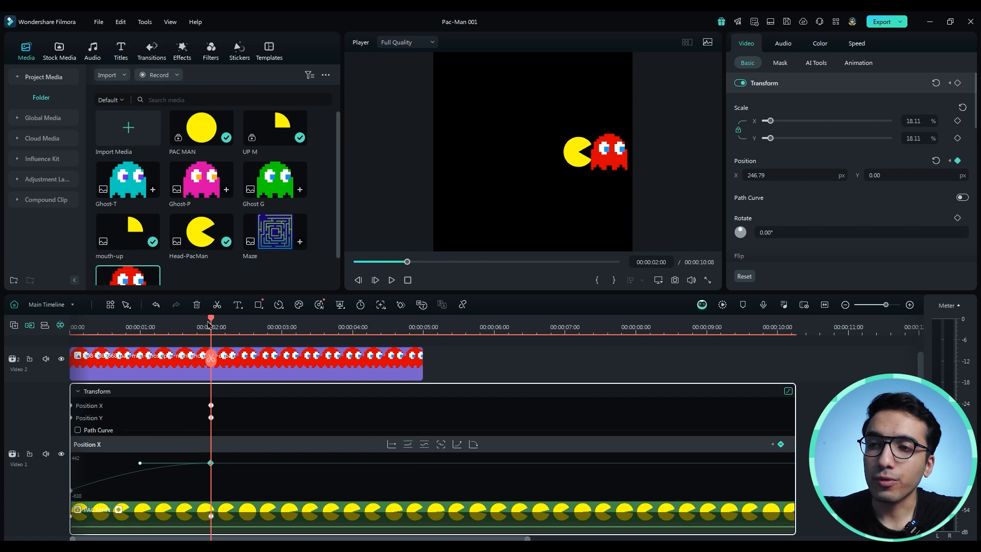
Step: Play the animation from the start to check how Pac-Man slows down toward the ghost
drag(209, 323, 60, 369)
key(space)
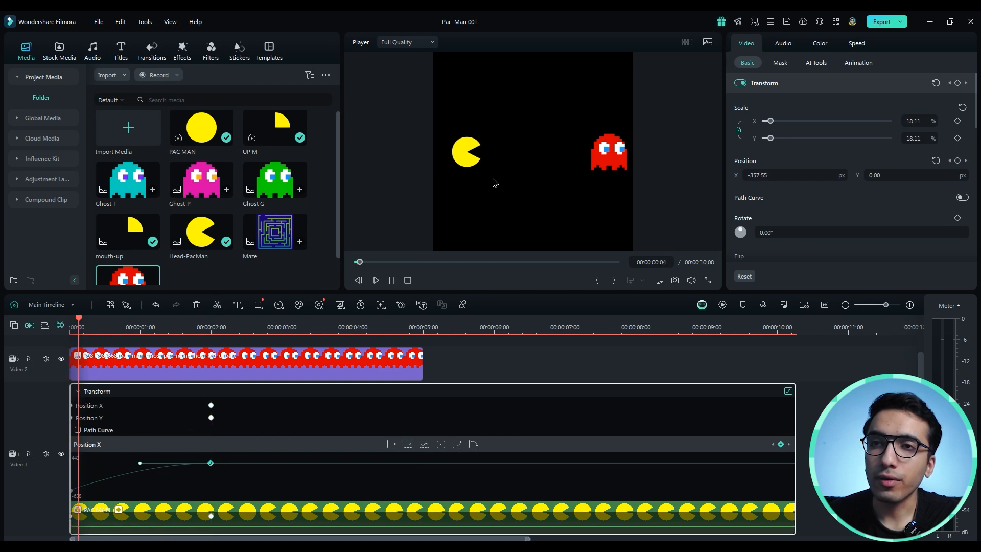
drag(224, 323, 66, 377)
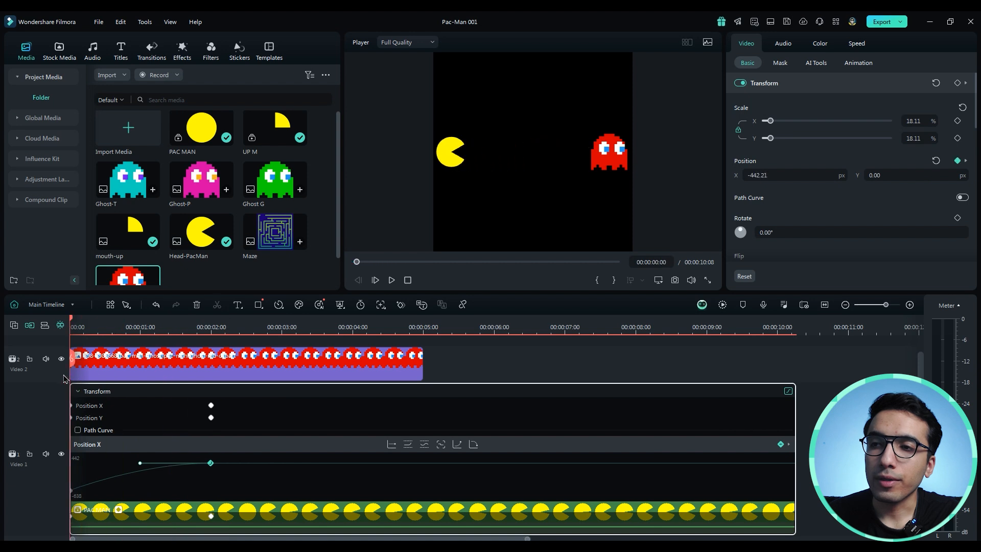
key(space)
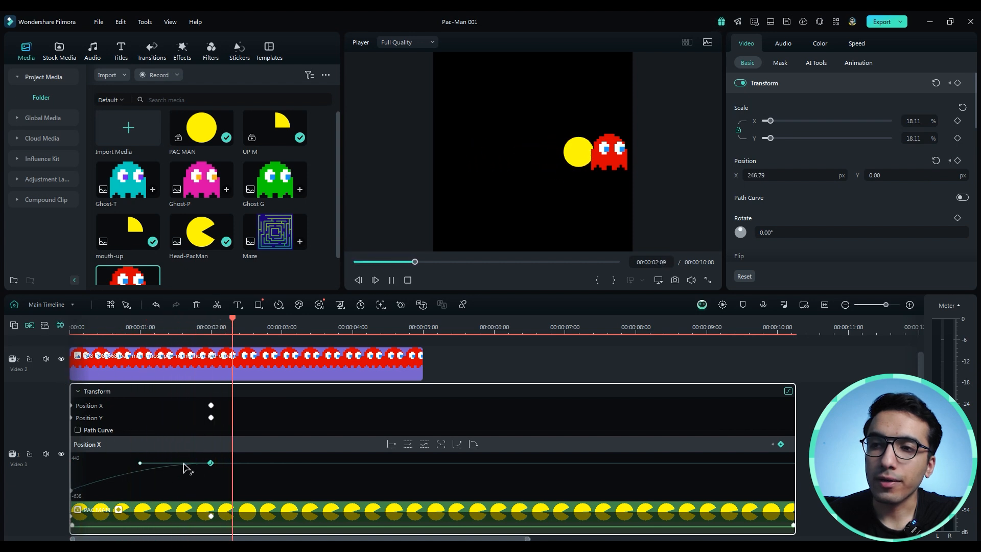
key(space)
drag(250, 323, 93, 323)
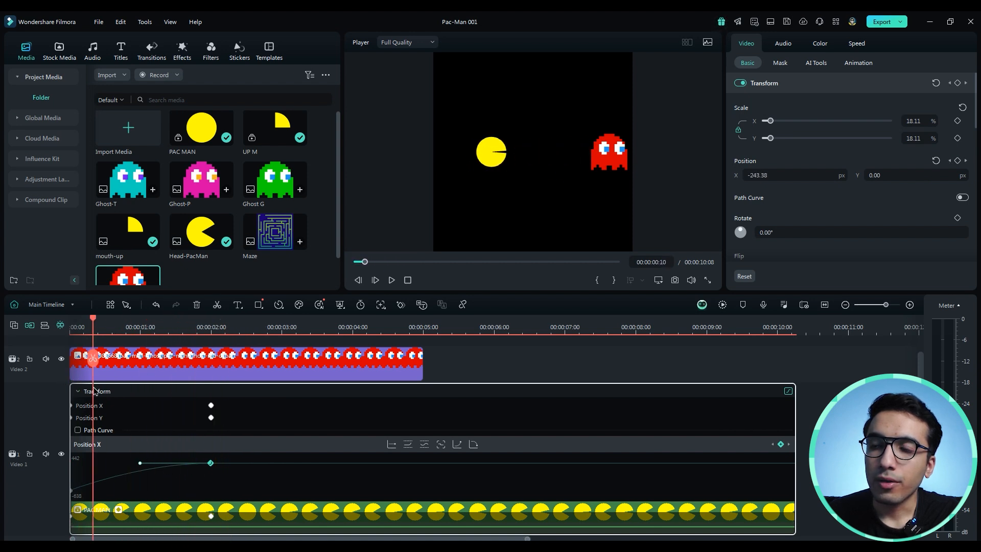
Step: Try the same curve type on the first Position X keyframe, and undo the curve changes
click(73, 493)
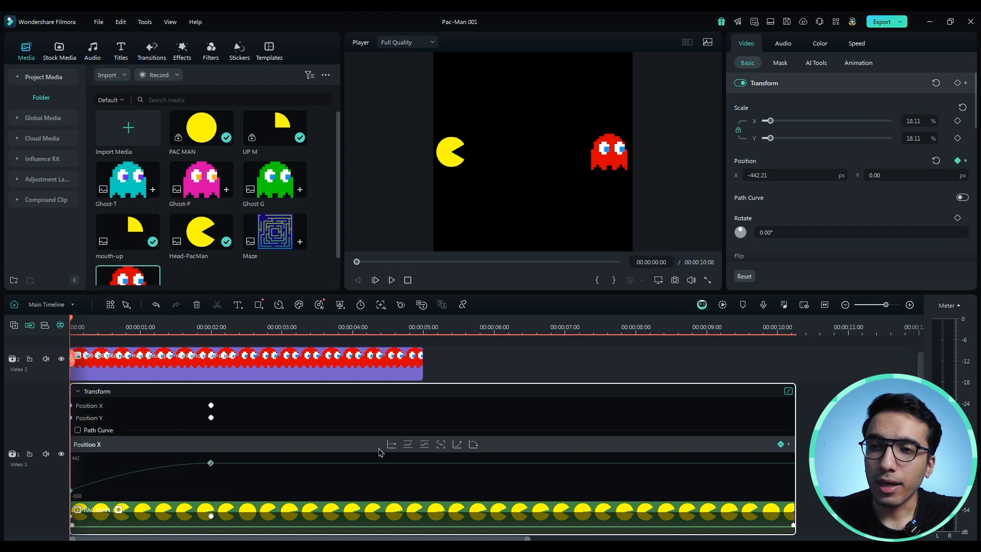
click(408, 446)
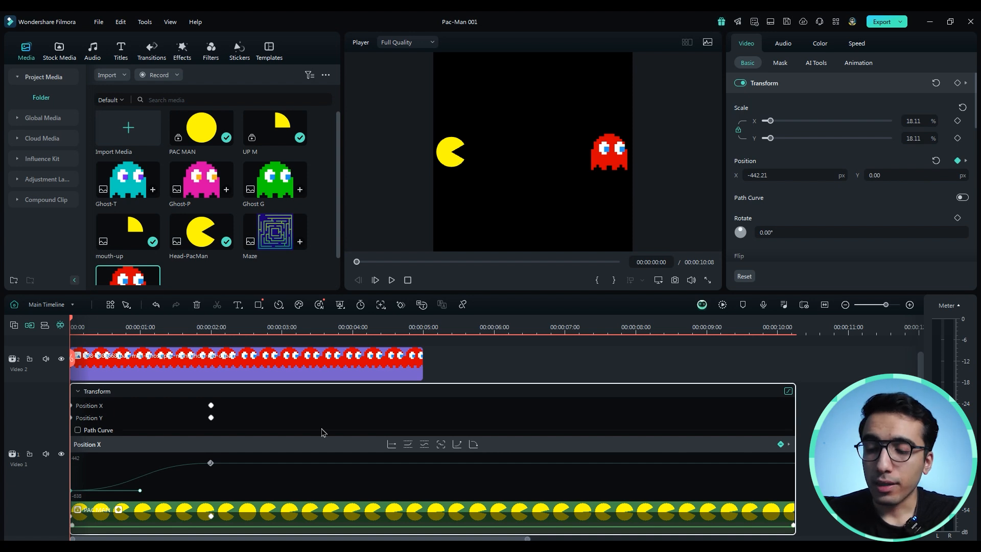
key(ctrl+z)
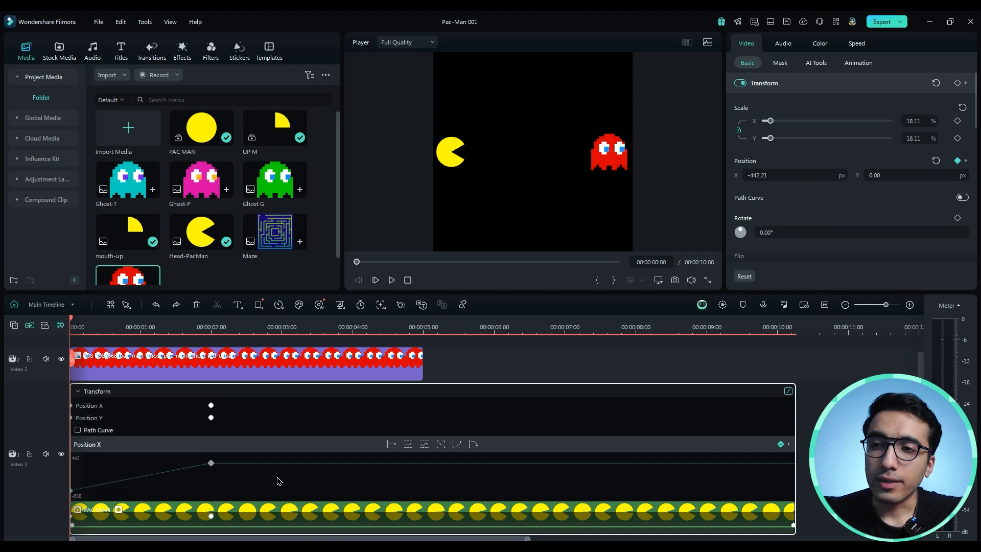
Step: Move Pac-Man up to about X 217.77 px, Y 442.21 px at 00:00:03:08, adding a third position keyframe
click(212, 463)
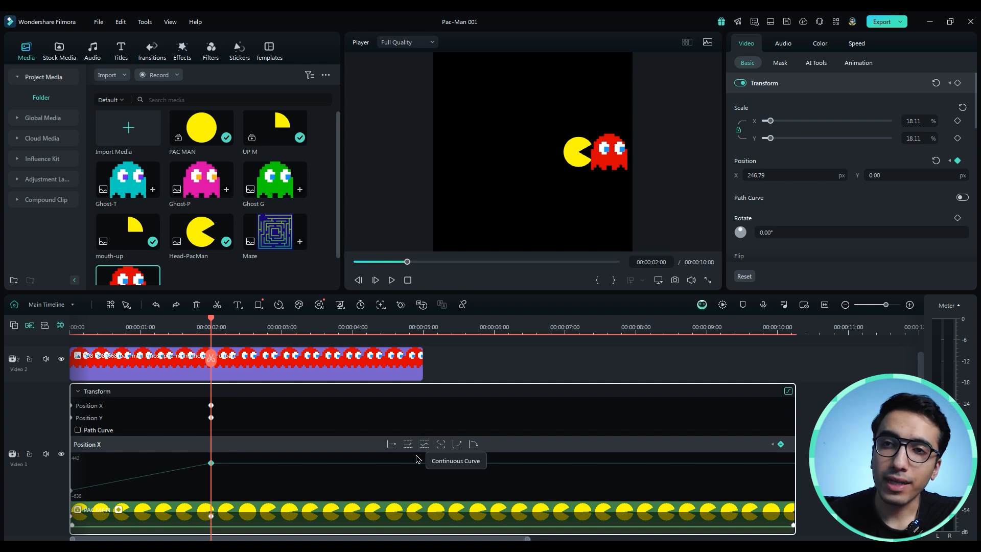
click(300, 331)
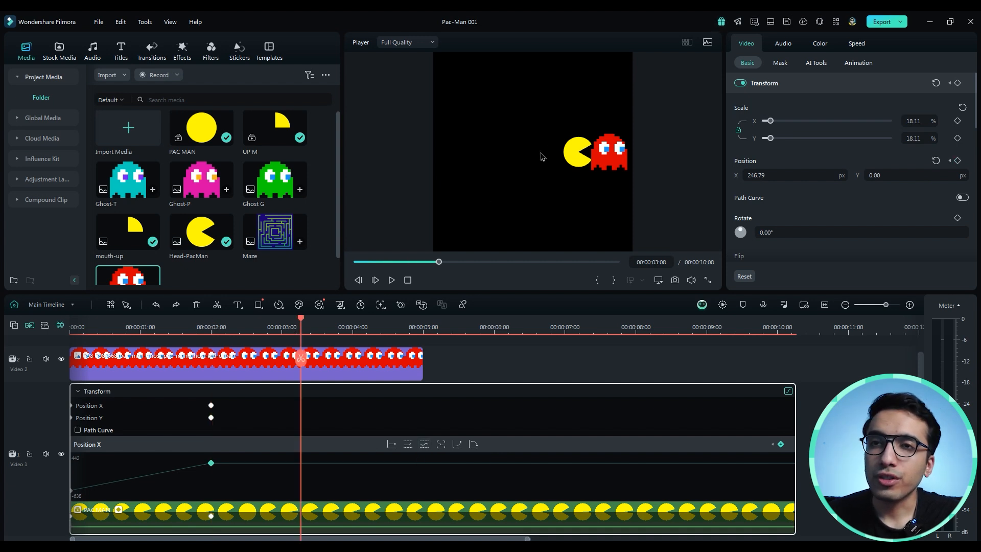
click(575, 154)
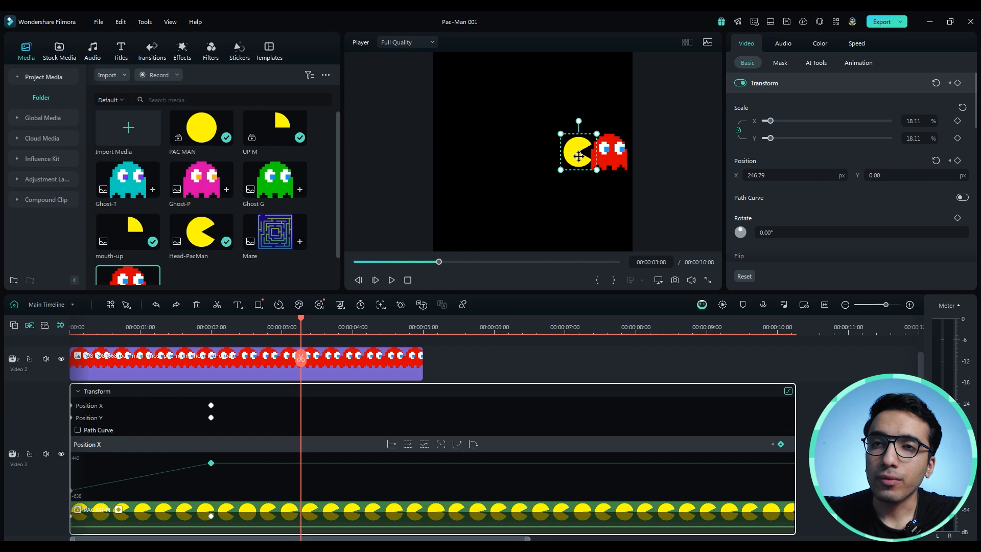
drag(579, 156, 573, 73)
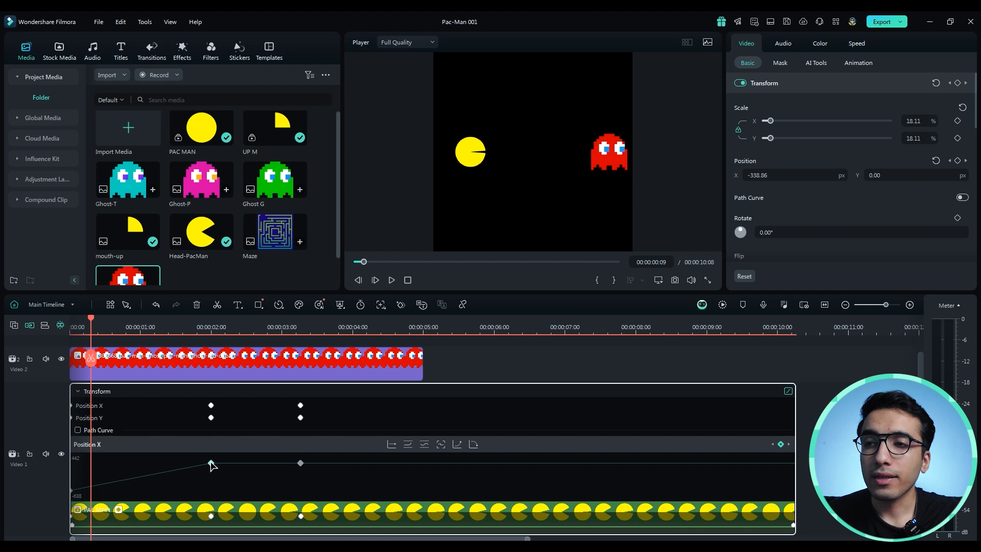
Step: Try a Continuous Curve on the Position X keyframe at 00:00:02:00 and play back the resulting movement
click(211, 463)
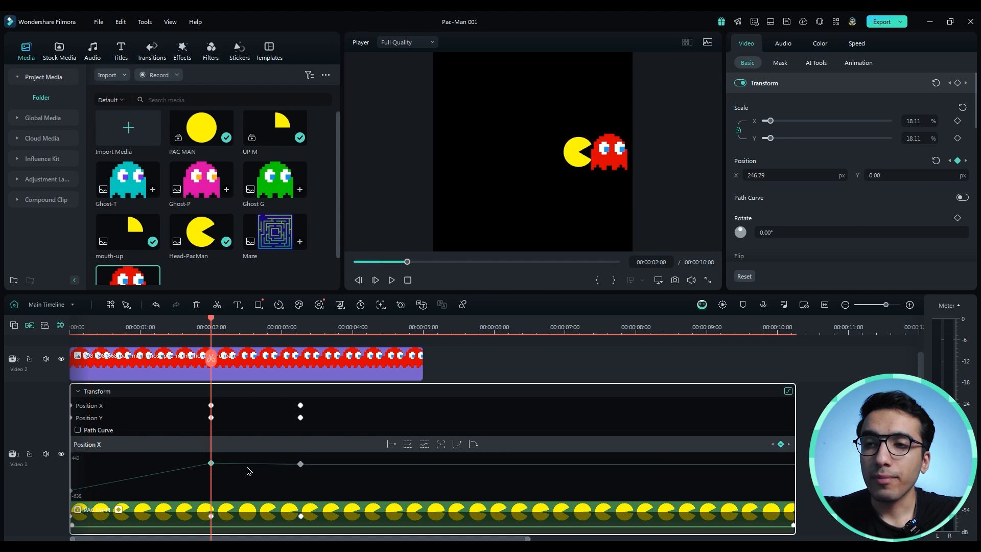
click(424, 447)
mouse_move(140, 326)
mouse_down()
mouse_move(105, 327)
mouse_move(321, 327)
mouse_move(143, 331)
mouse_up()
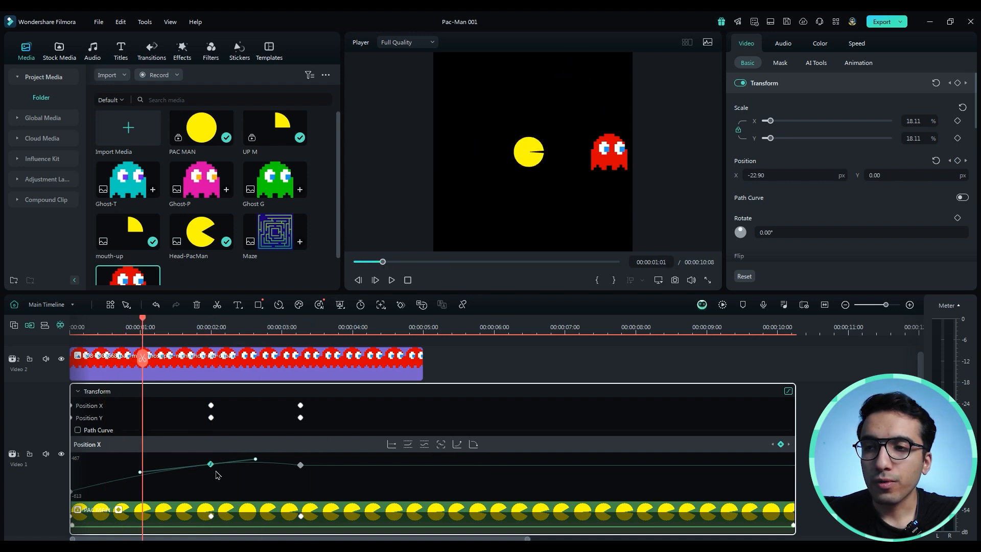
key(space)
key(space)
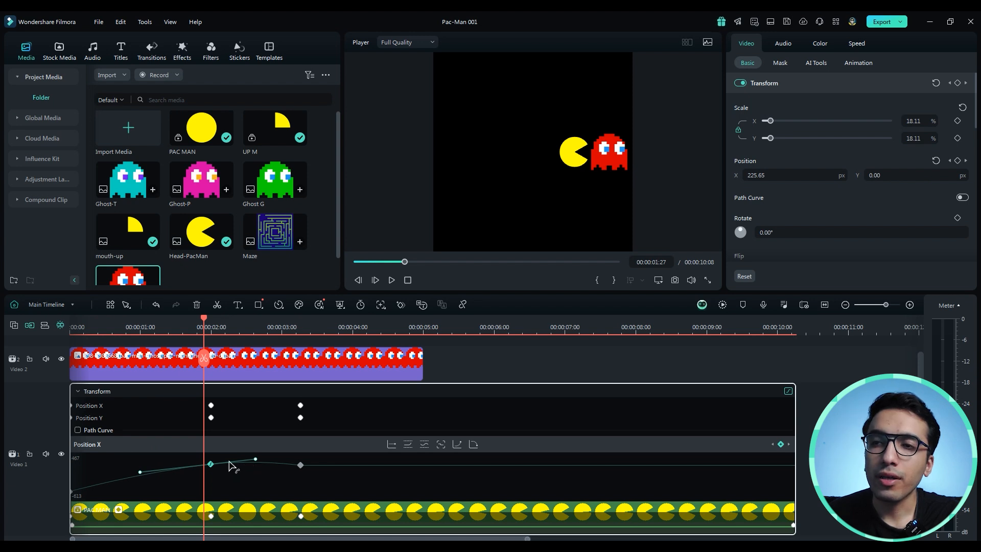
key(space)
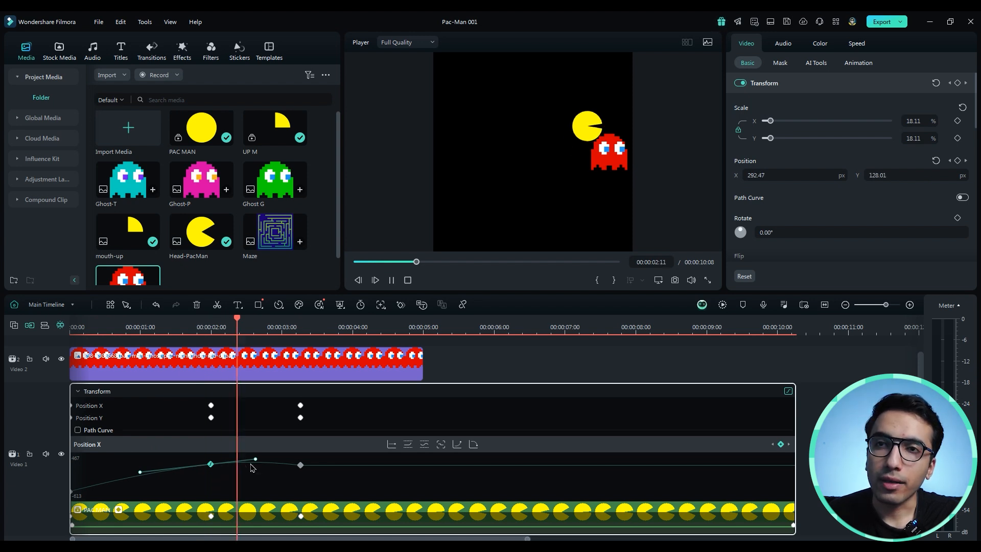
key(space)
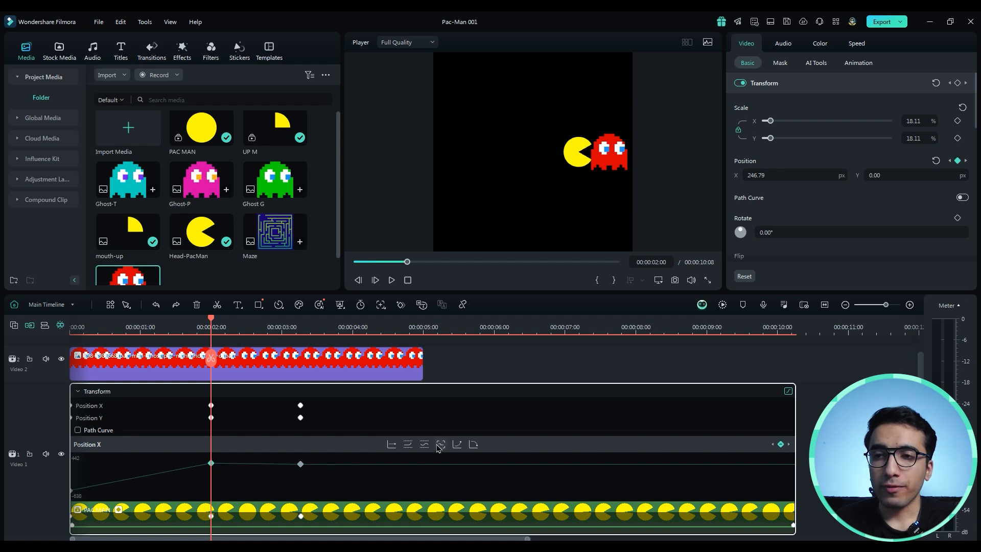
Step: Compare the Position X and Position Y graphs of the PAC MAN clip at the 00:00:03:08 keyframe
click(301, 464)
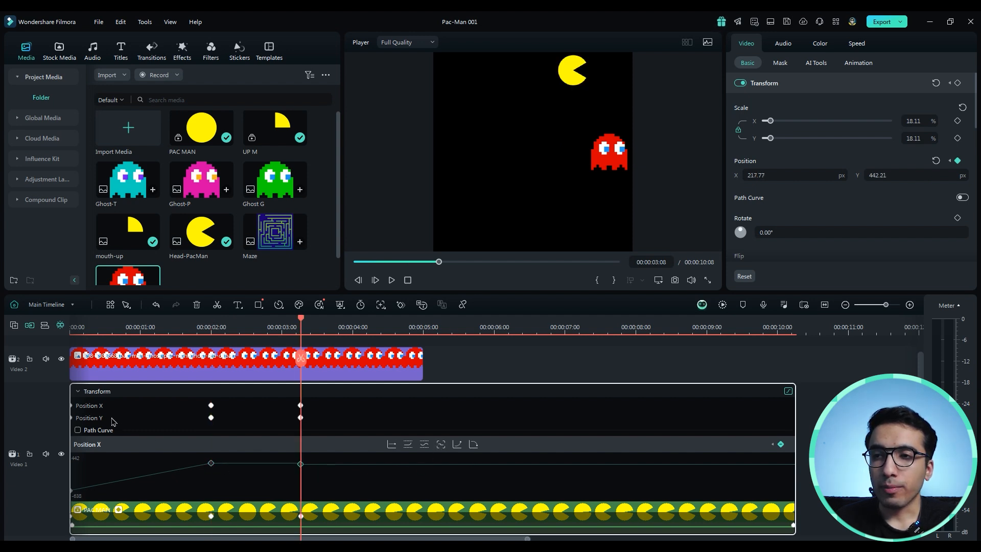
click(111, 420)
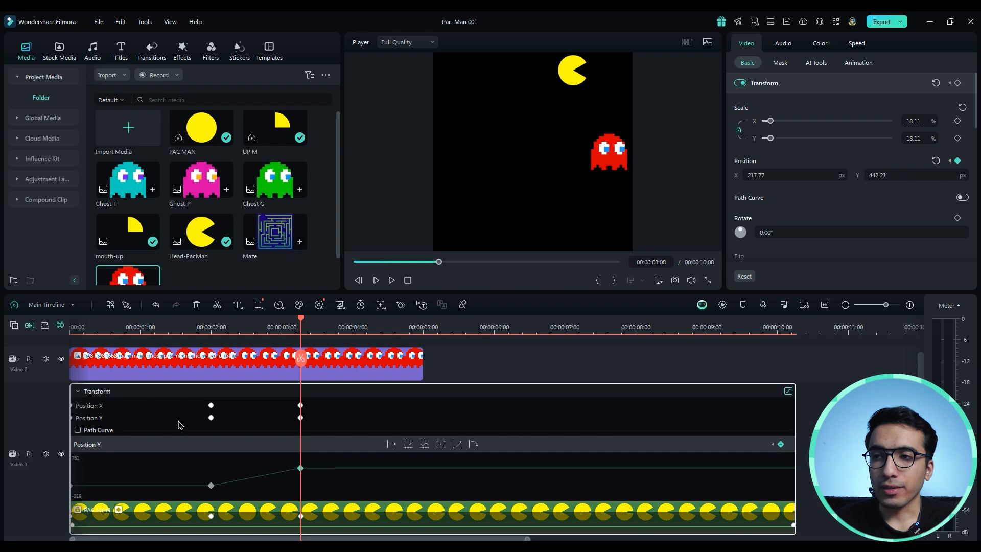
click(87, 407)
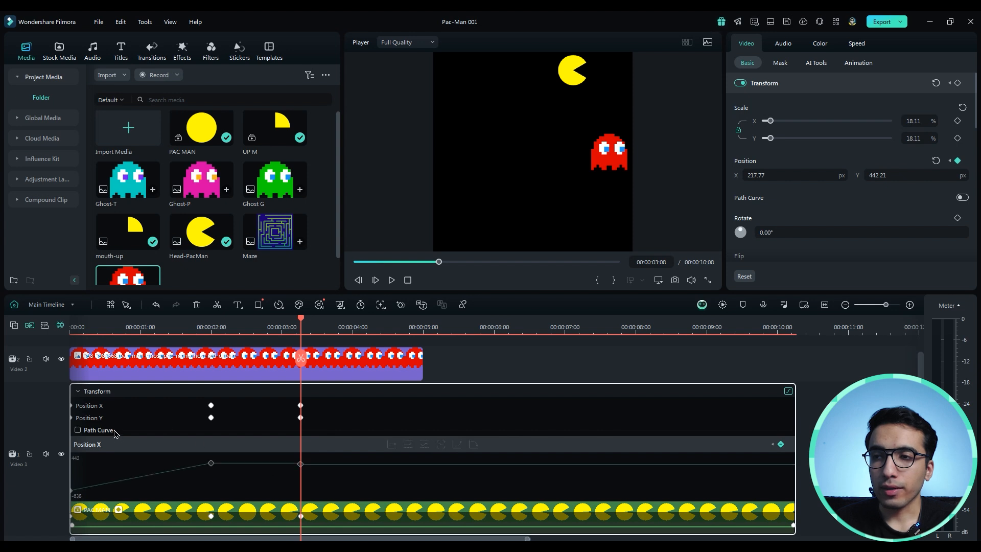
click(98, 419)
click(98, 407)
click(98, 417)
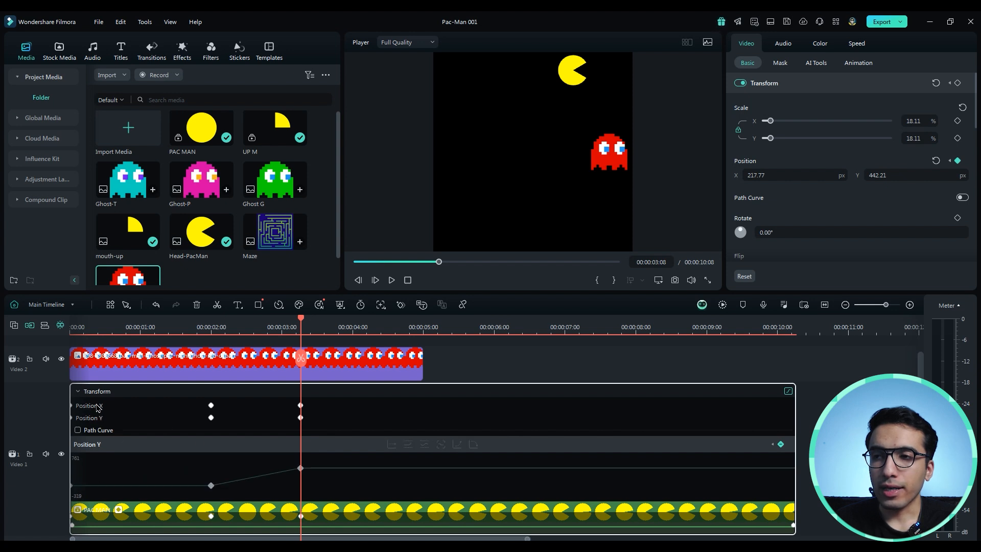
click(97, 407)
click(98, 417)
click(93, 407)
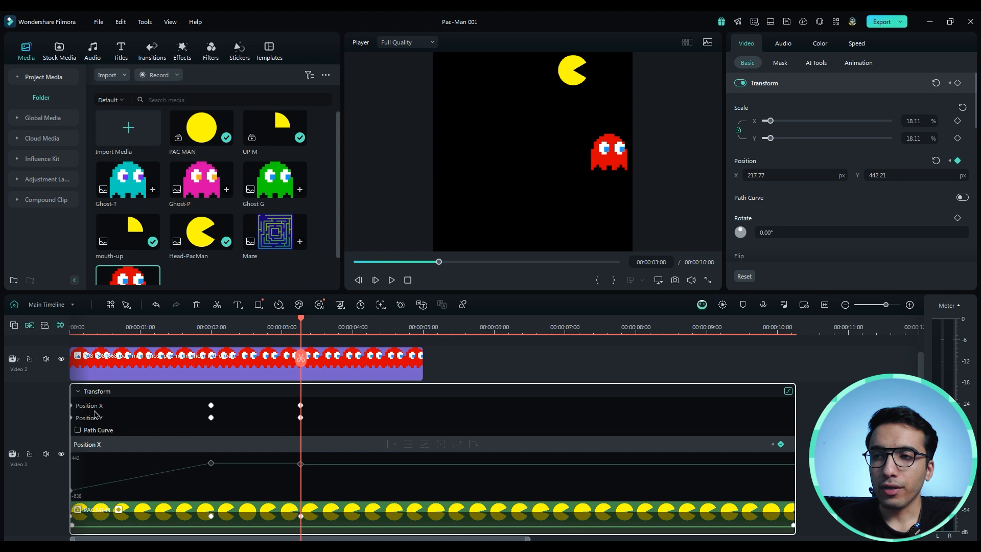
click(95, 418)
click(95, 408)
click(94, 419)
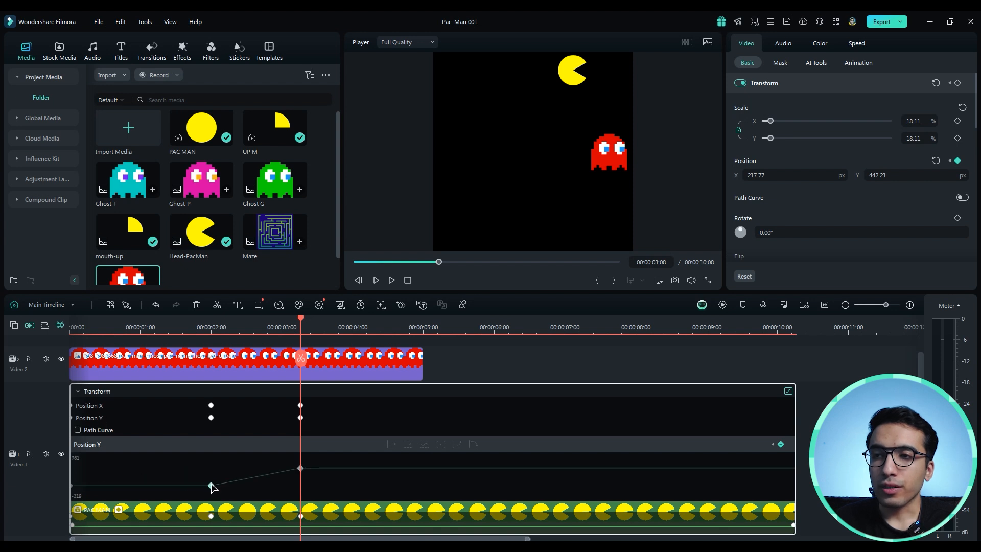
Step: Try a stepped hold on the Position Y keyframe at 00:00:02:00 and play back the resulting jump
click(211, 486)
click(392, 445)
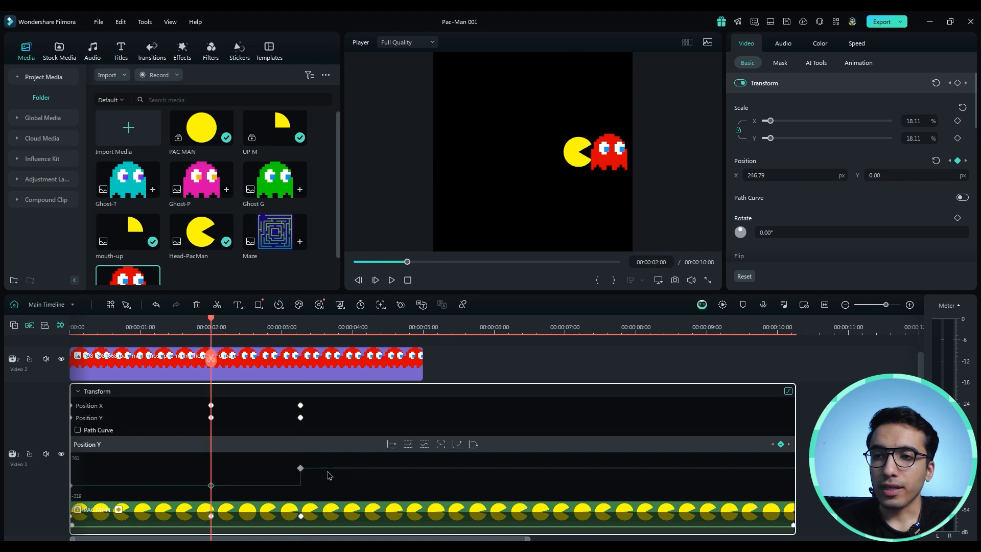
click(131, 332)
key(space)
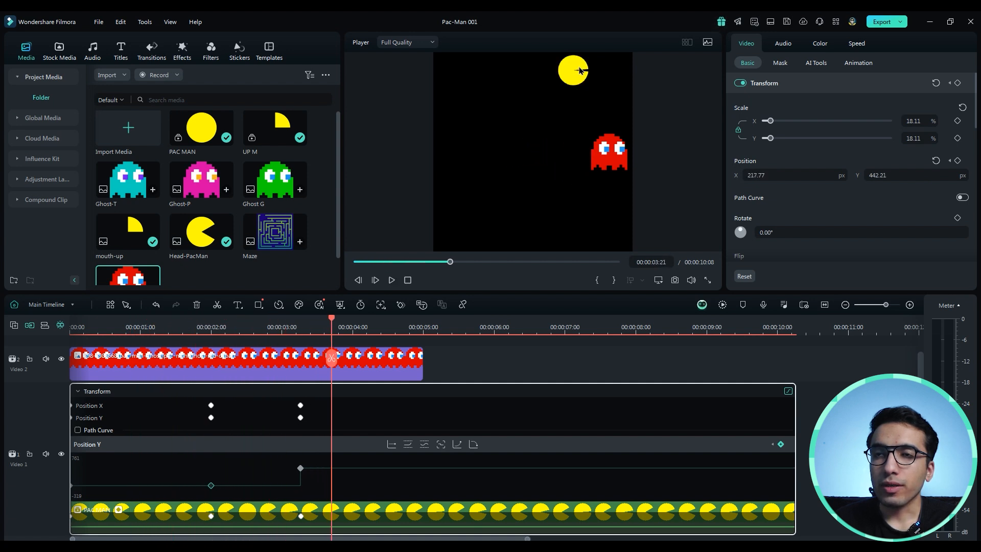
click(170, 330)
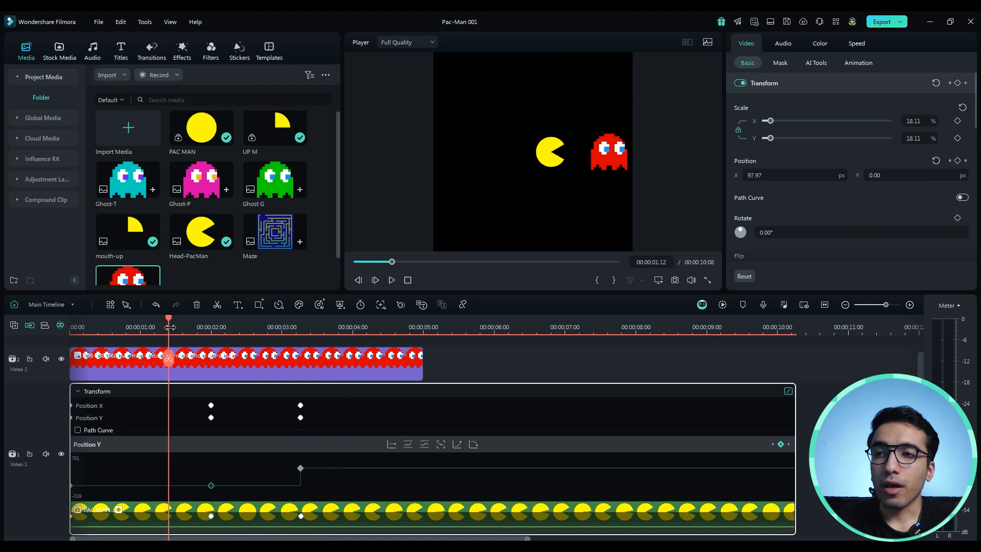
key(space)
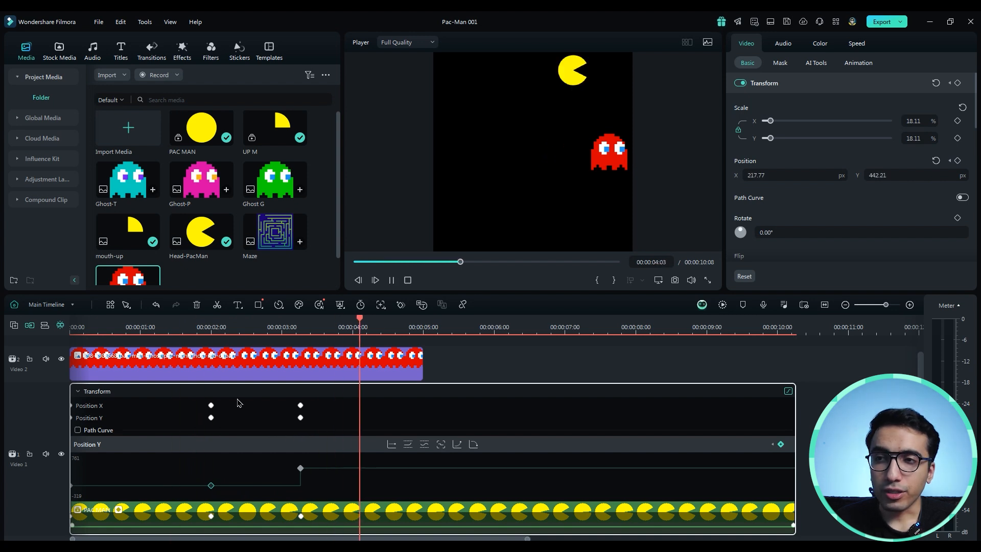
click(185, 327)
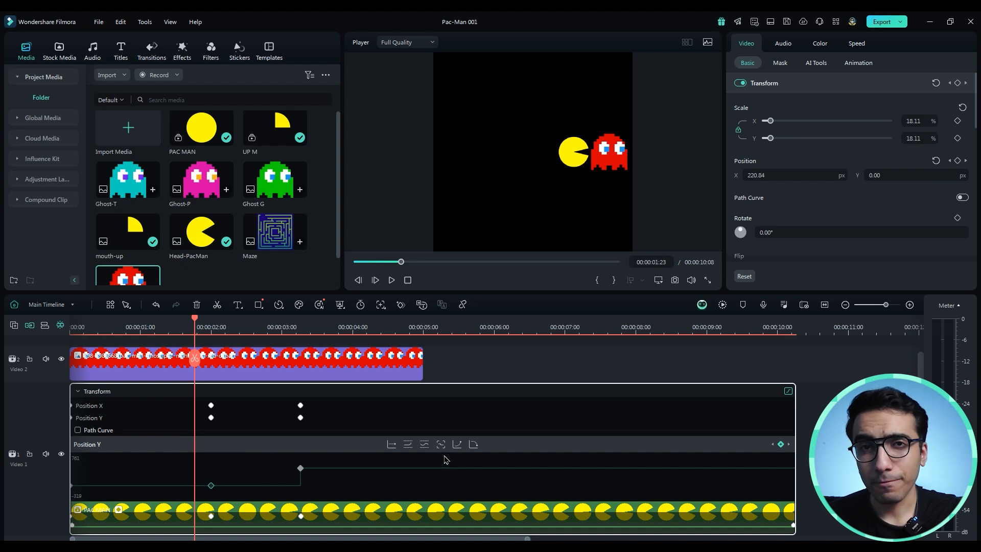
Step: Try easing the Position X keyframes at 00:00:00:00 and 00:00:02:00 in the keyframe graph, and return to the start of the timeline
click(100, 407)
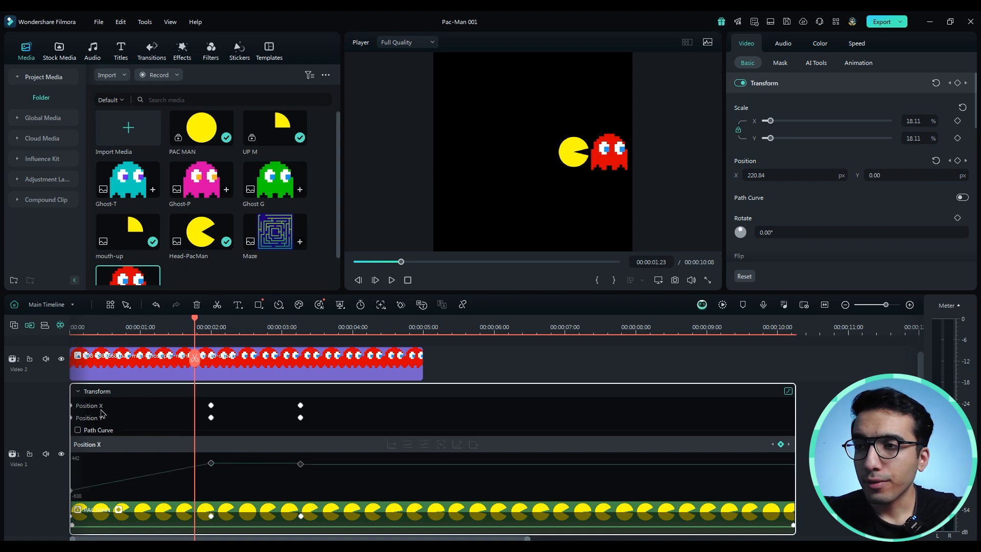
click(74, 493)
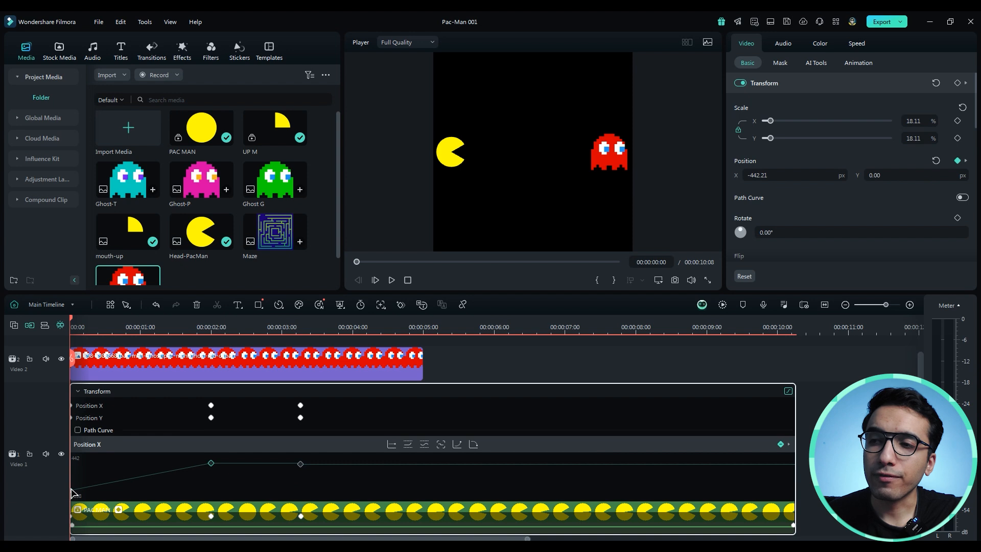
click(456, 443)
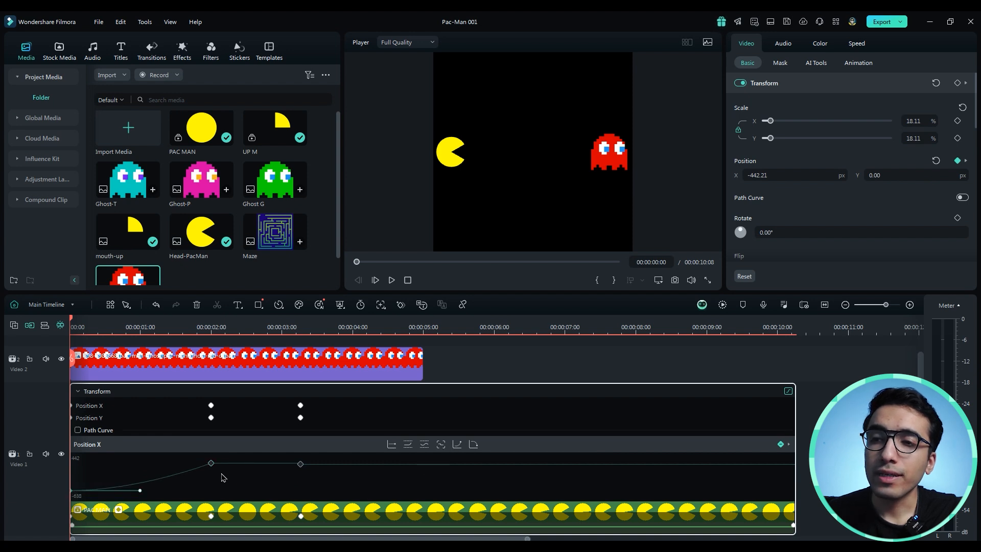
click(211, 462)
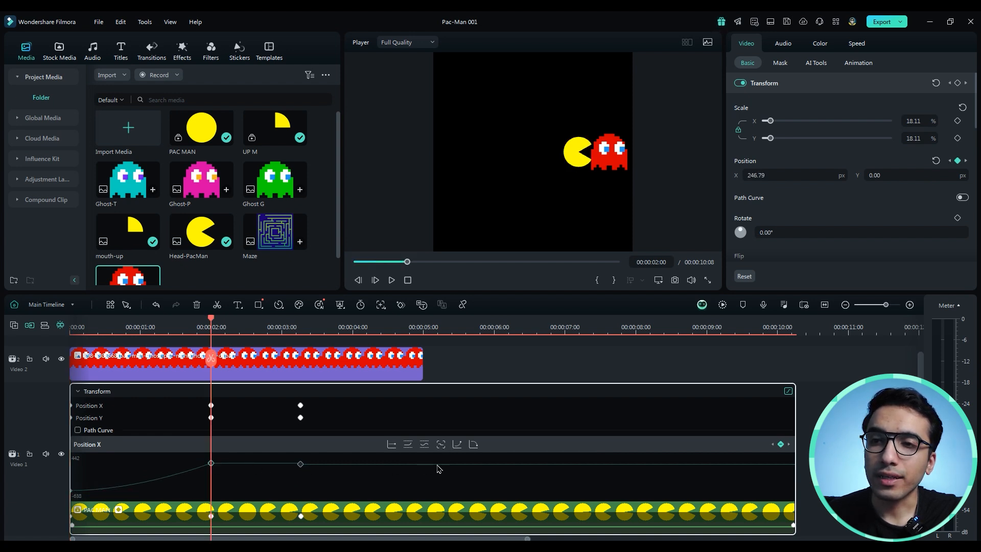
click(460, 446)
drag(226, 324, 51, 384)
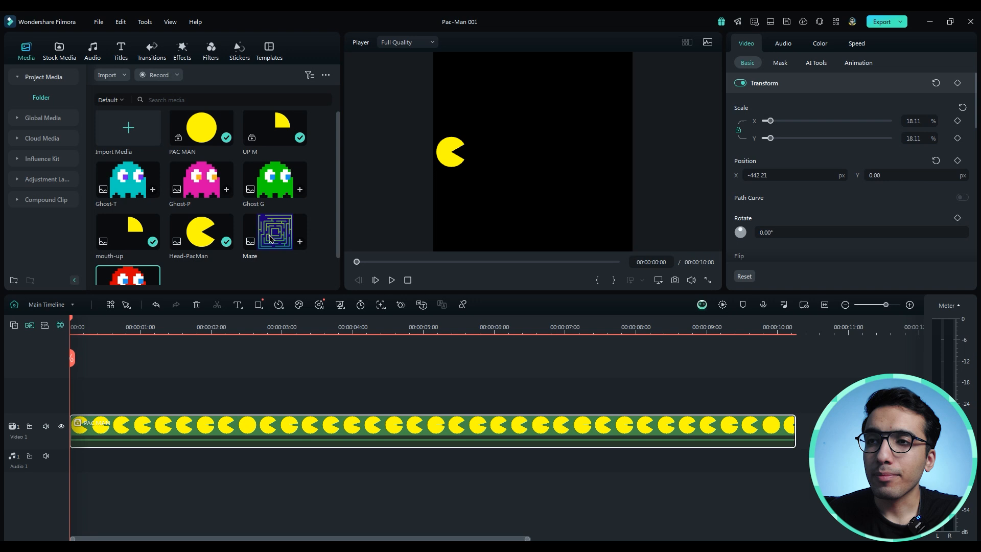
Step: Place the Maze image underneath the PAC MAN clip and extend it to the clip's full length
drag(272, 238, 100, 411)
click(101, 402)
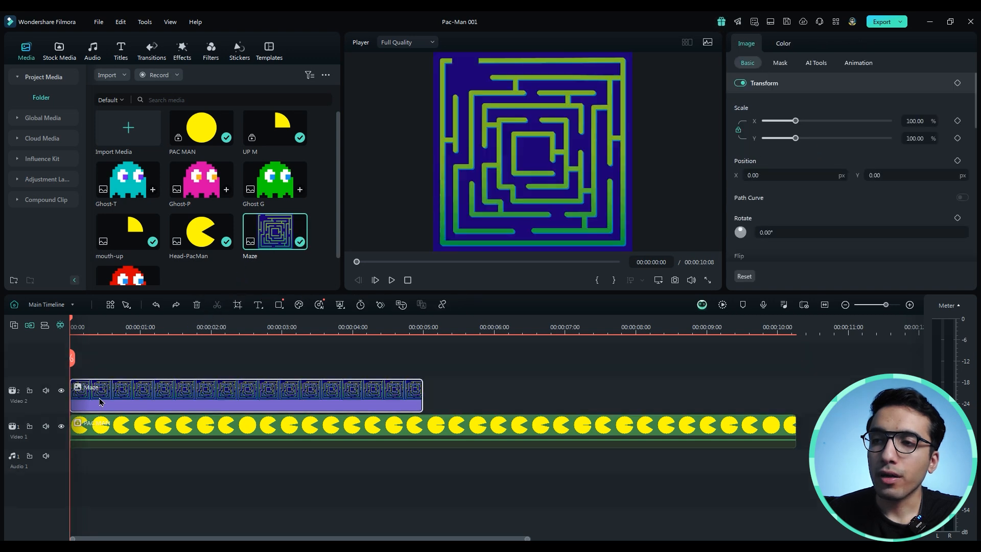
drag(94, 435, 100, 388)
drag(421, 416, 795, 417)
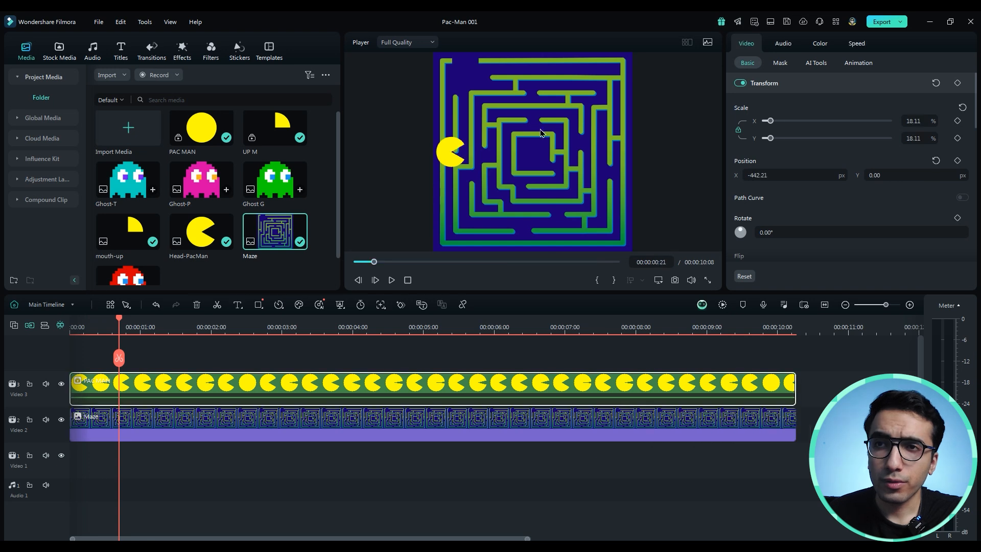
Step: Shrink Pac-Man to 7.00 % and place him at the maze entrance, at about X -388.64 px, Y 461.51 px
click(449, 156)
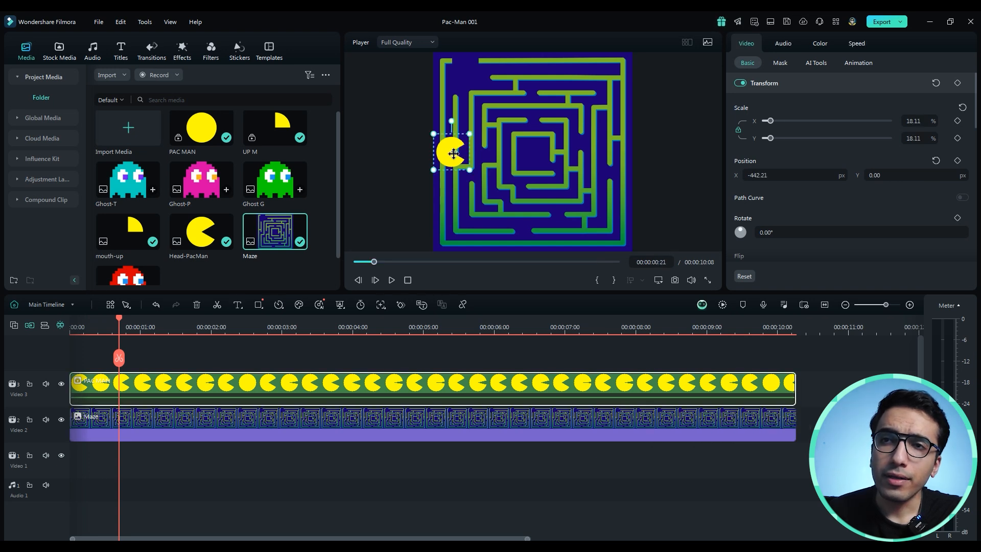
drag(466, 166, 454, 159)
drag(447, 150, 465, 71)
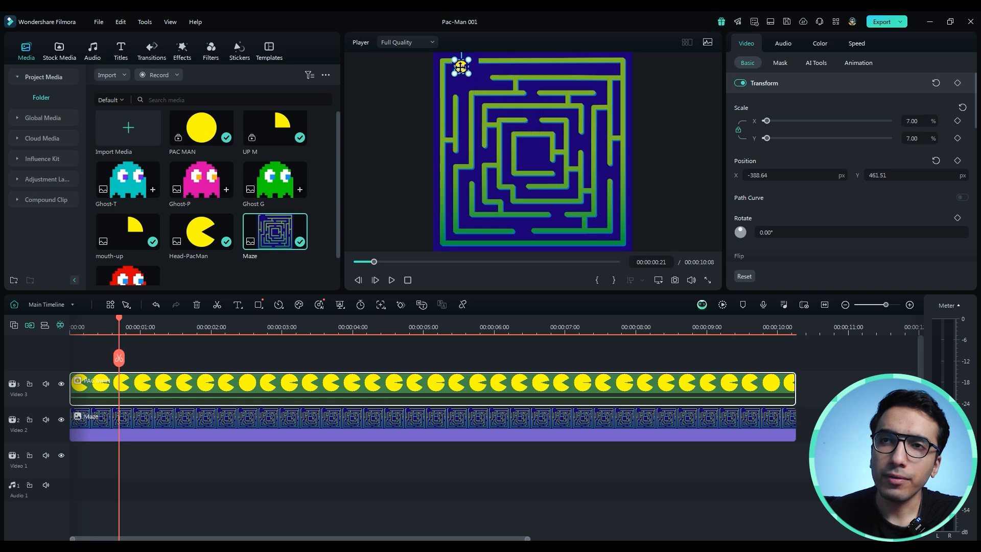
Step: Add the red ghost on a new track for the full project length and shrink it into the maze's centre
scroll(160, 264, down, 1)
drag(138, 261, 81, 355)
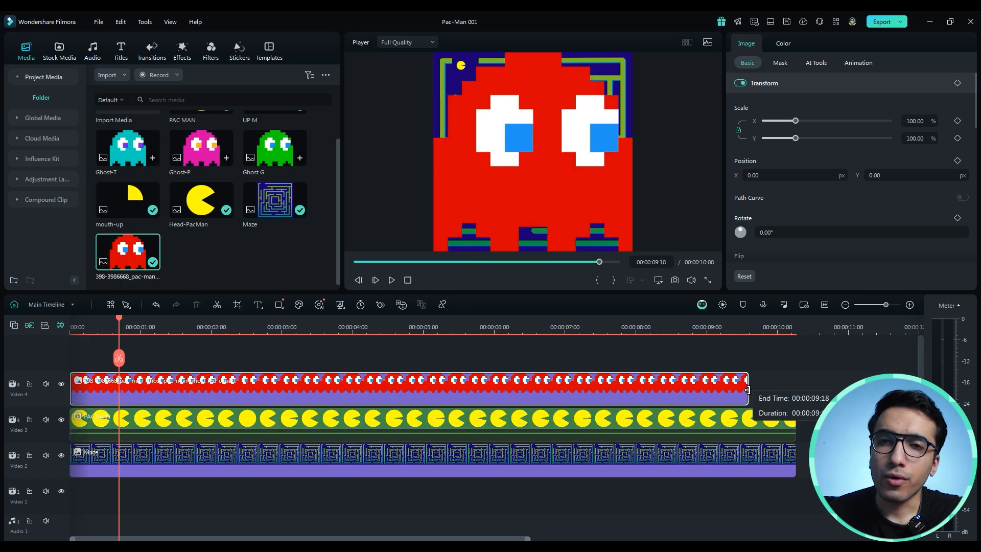
drag(745, 390, 795, 390)
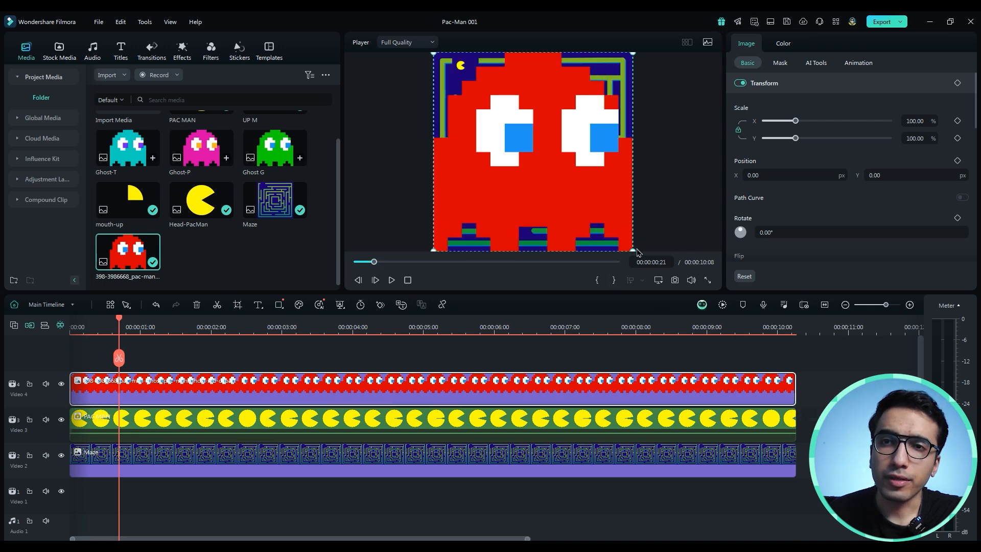
drag(633, 249, 545, 162)
Step: Lock the red ghost and Maze tracks and return to the start of the timeline
click(30, 383)
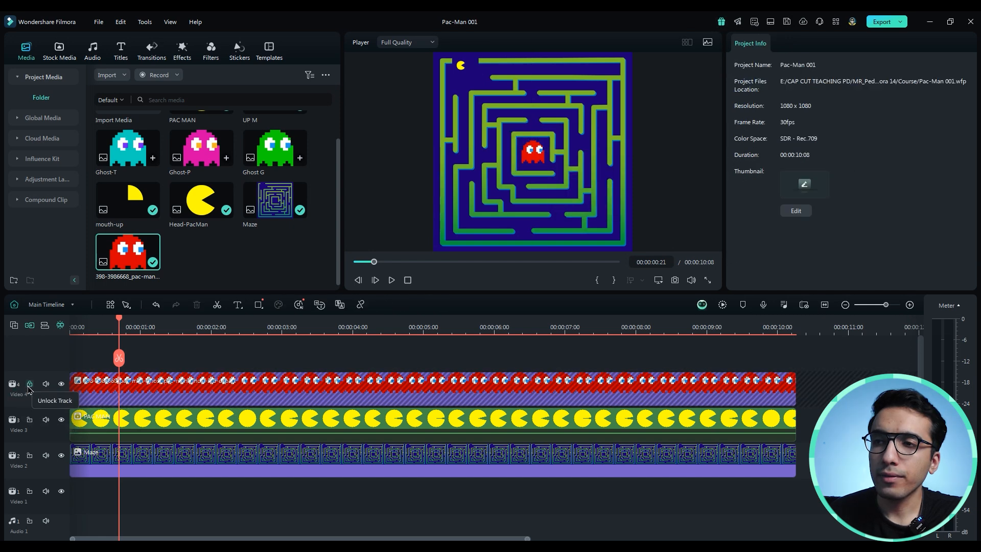
drag(118, 321, 71, 327)
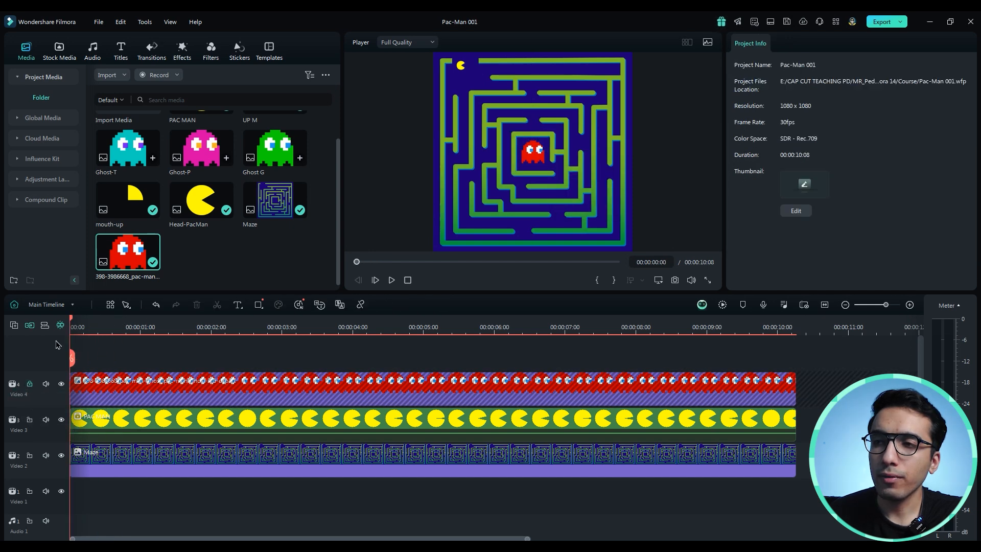
click(29, 455)
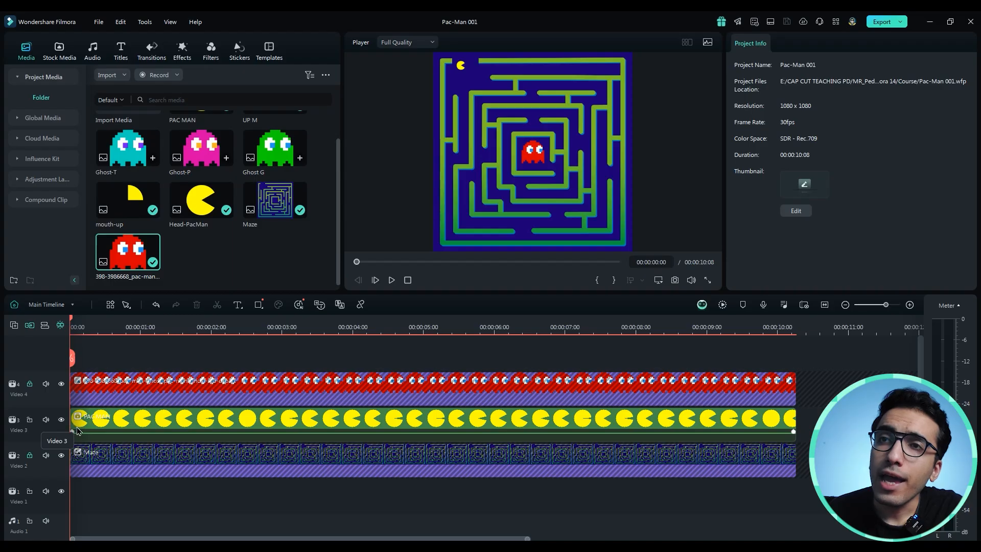
Step: Keyframe Pac-Man's position at 00:00:00:00, and move him onto the ghost at X 0.00 px, Y -28.13 px at 00:00:01:01
click(115, 427)
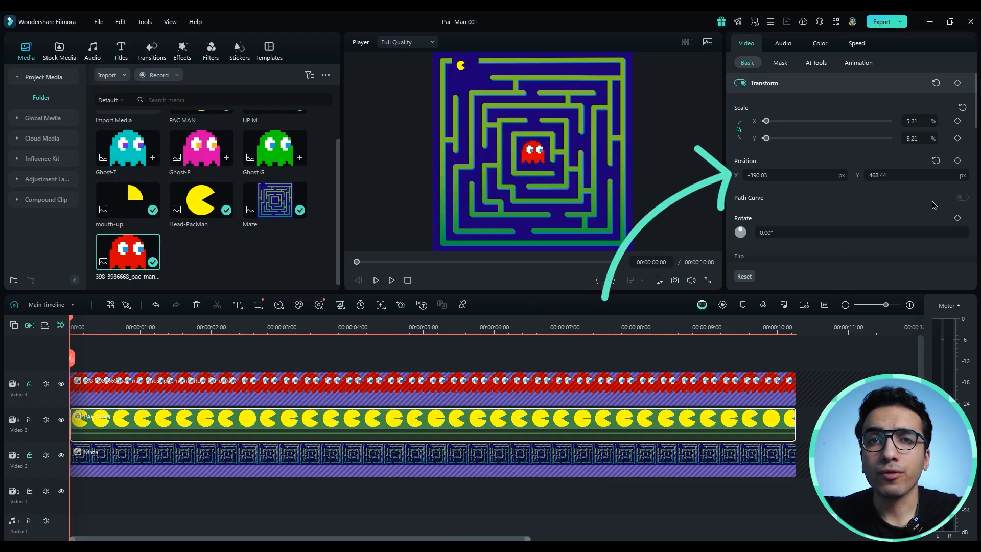
click(957, 162)
drag(102, 327, 142, 328)
click(462, 66)
drag(463, 66, 533, 152)
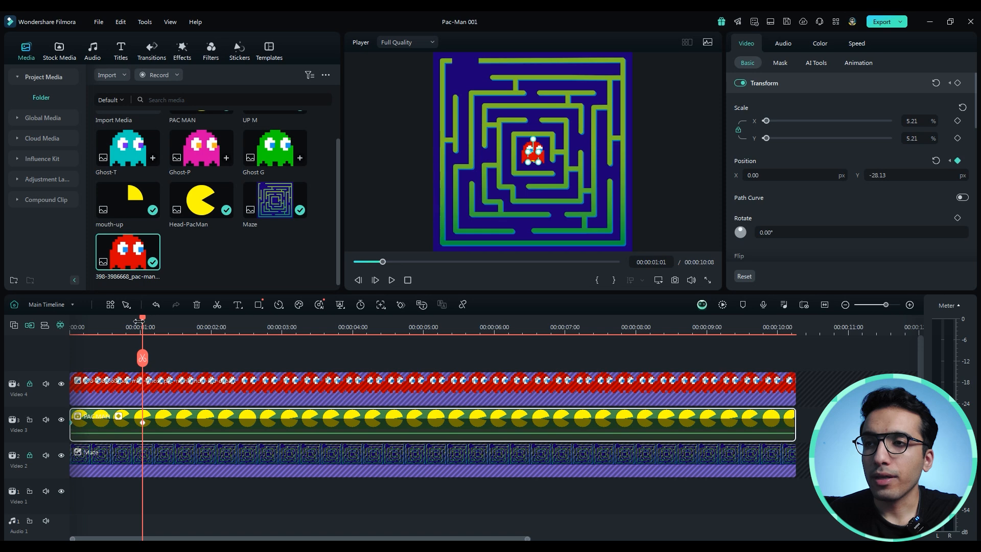
Step: Scrub and play back Pac-Man's straight movement from the maze entrance to the ghost
drag(139, 321, 102, 337)
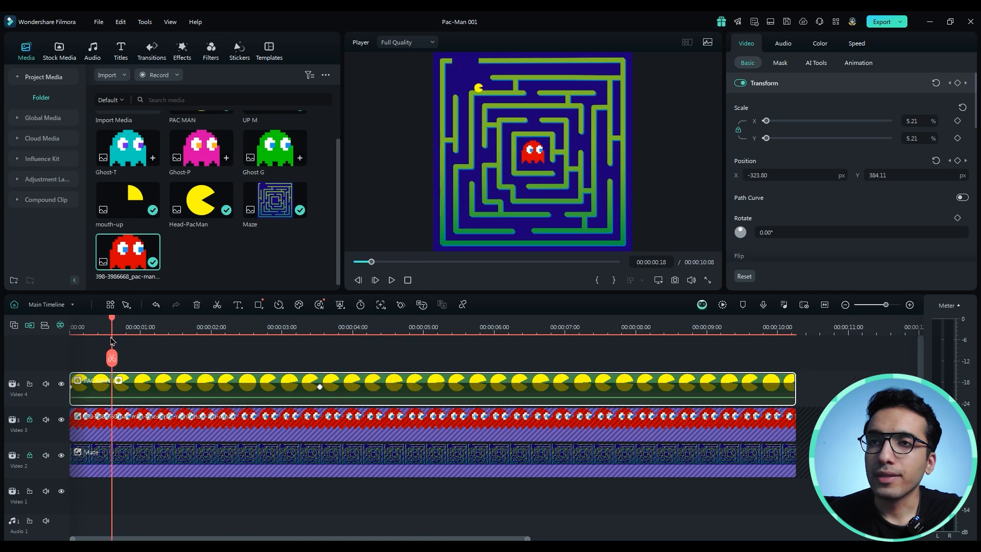
drag(112, 327, 70, 325)
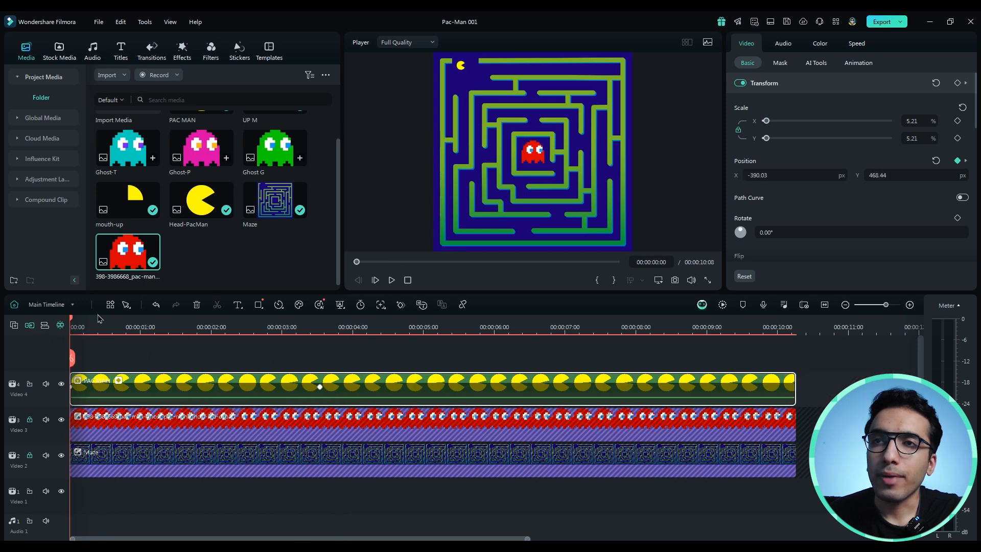
key(space)
key(space)
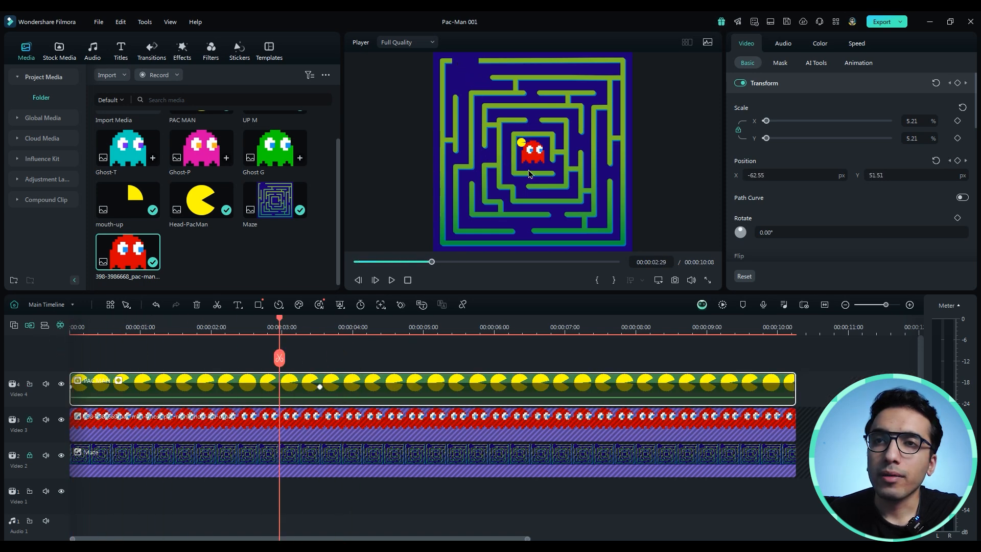
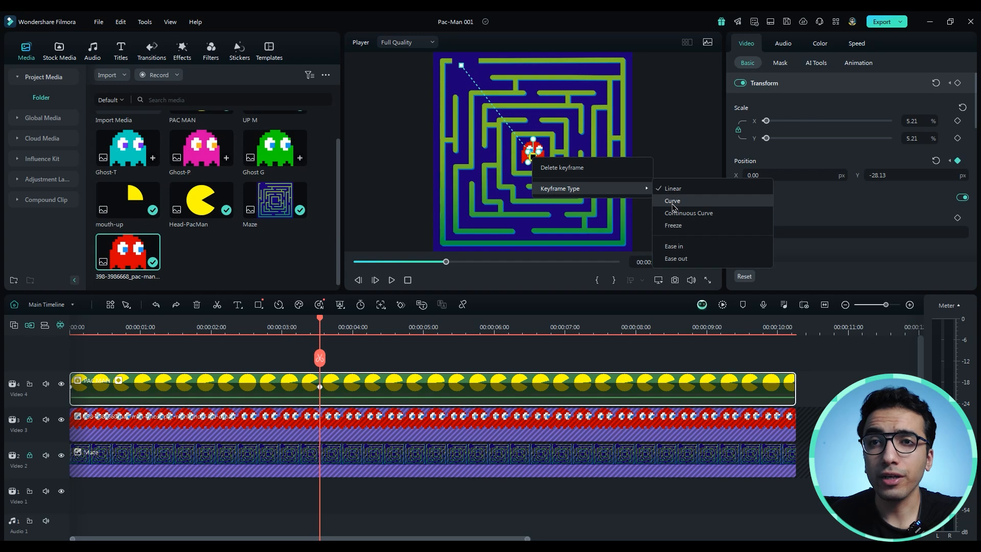
Step: Set the end keyframe of Pac-Man's motion path to the Curve type and play back the movement
click(672, 200)
drag(321, 321, 53, 368)
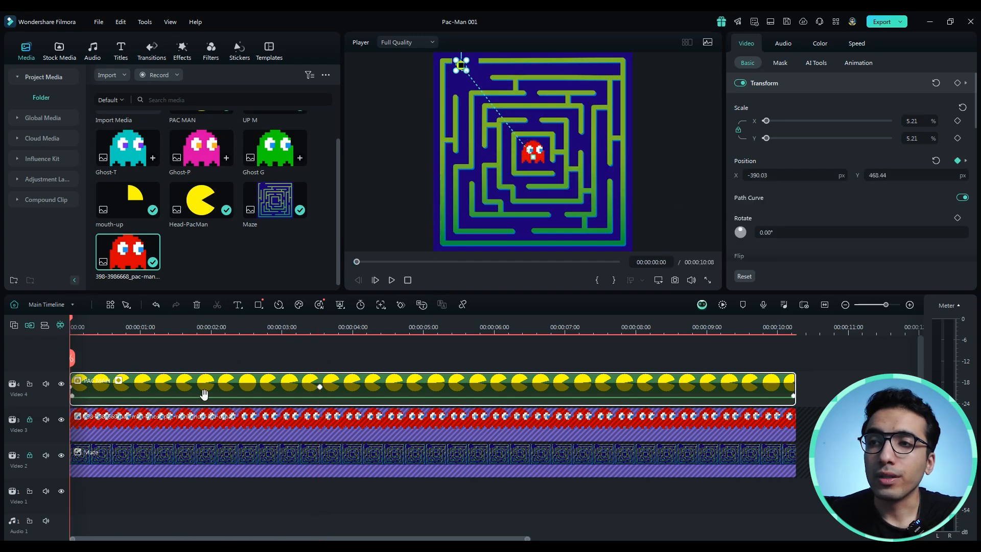
key(space)
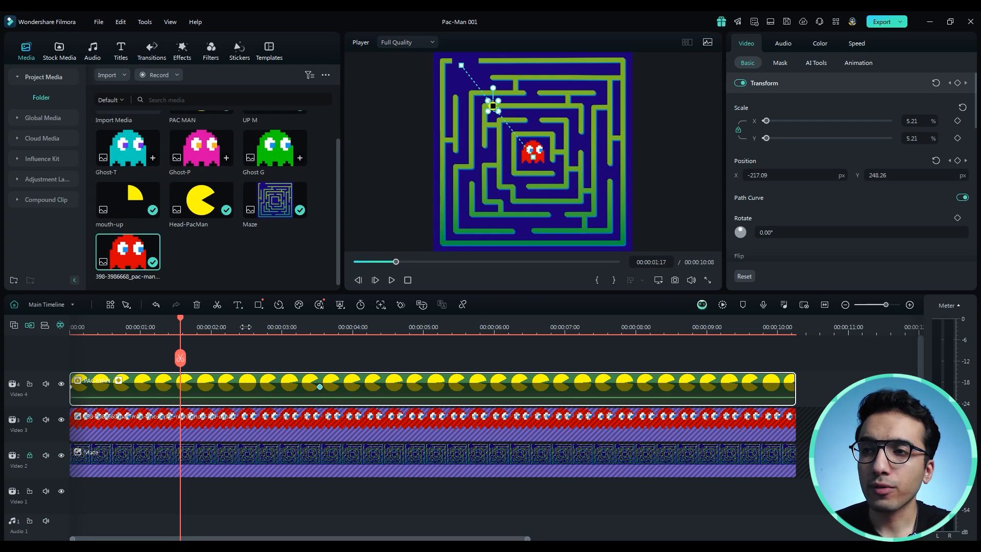
Step: Move Pac-Man to about X -381.46 px, Y -28.13 px at 00:00:01:22, adding a path keyframe between the start and the ghost
key(Home)
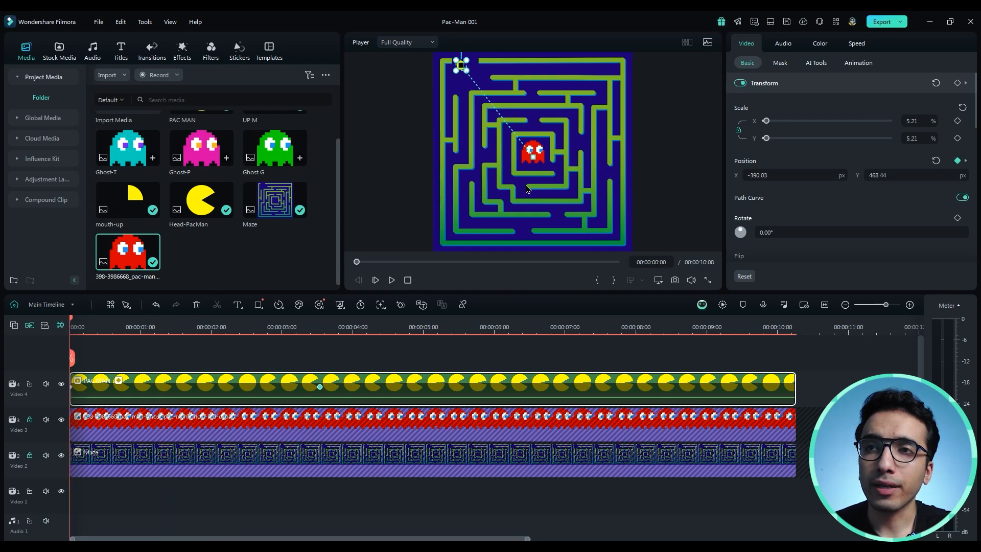
key(space)
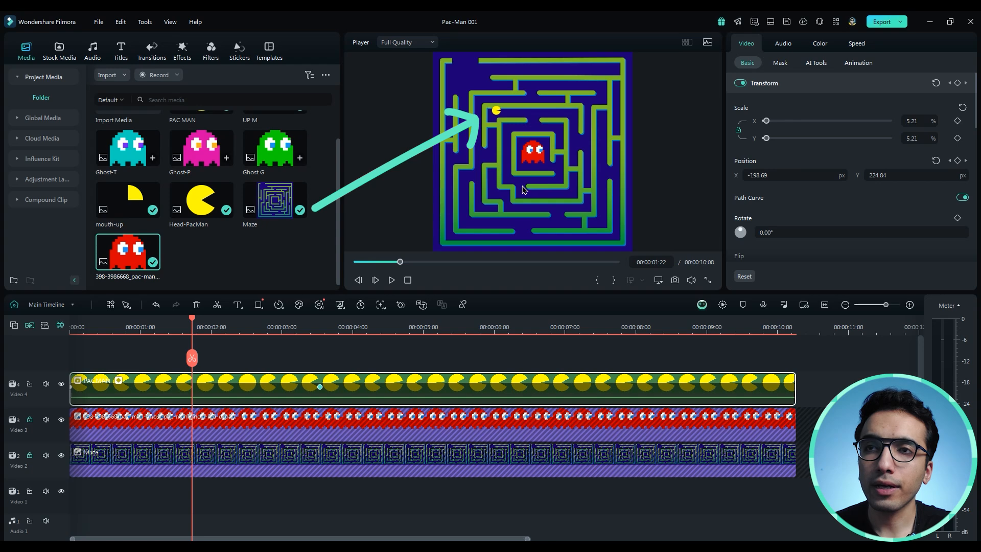
drag(497, 113, 464, 159)
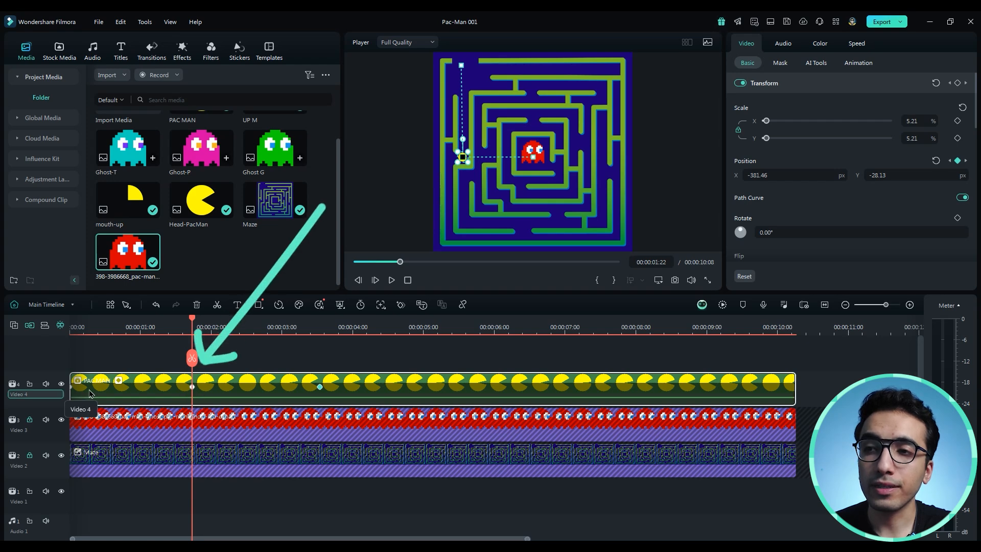
Step: Play back from the start and step frame by frame past the 00:00:01:22 keyframe to check Pac-Man's turn
drag(192, 321, 66, 347)
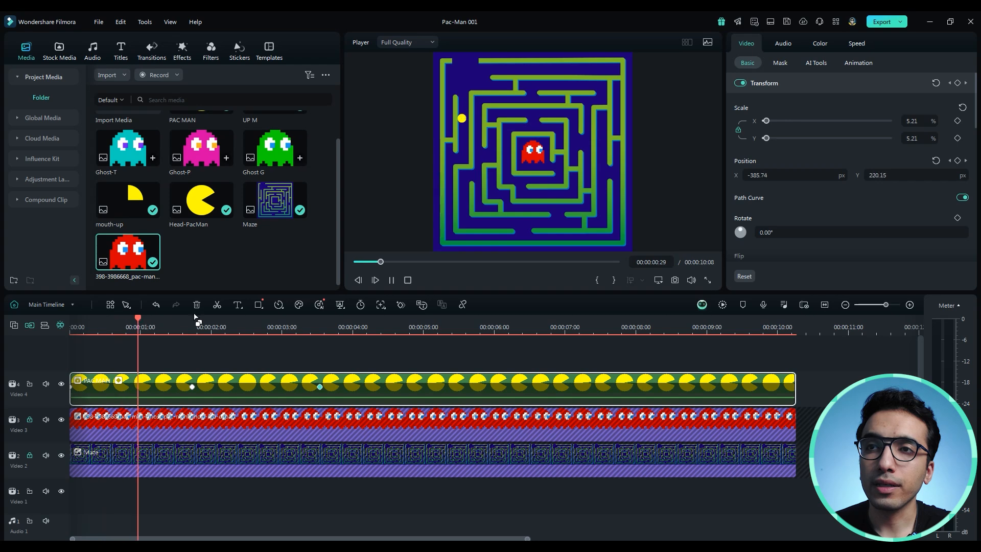
key(space)
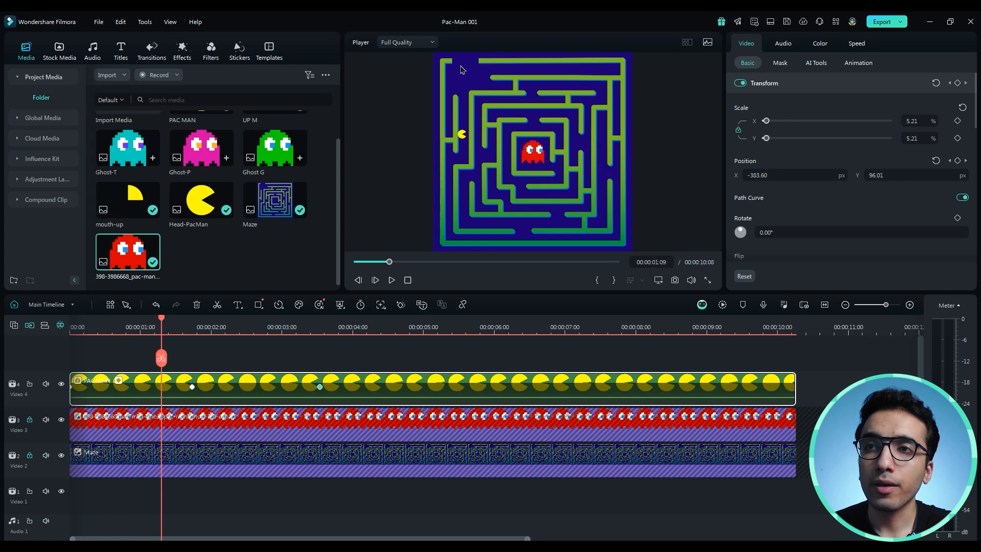
key(Right)
key(Right)
key(Right)
key(Right)
key(Right)
key(Right)
key(Right)
key(Right)
key(Right)
key(Right)
key(Right)
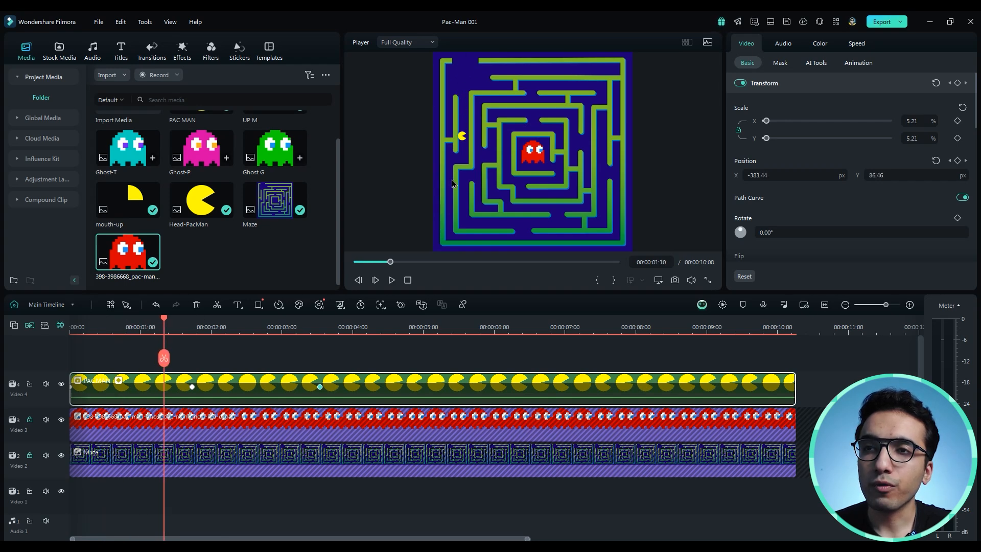
key(Right)
key(Right)
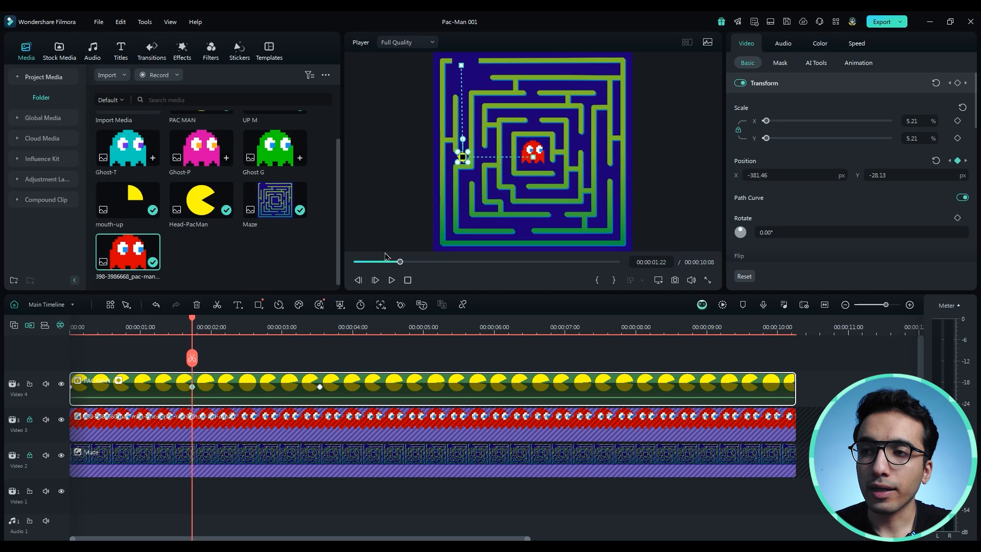
key(Right)
key(Right)
key(Right)
key(Right)
key(Right)
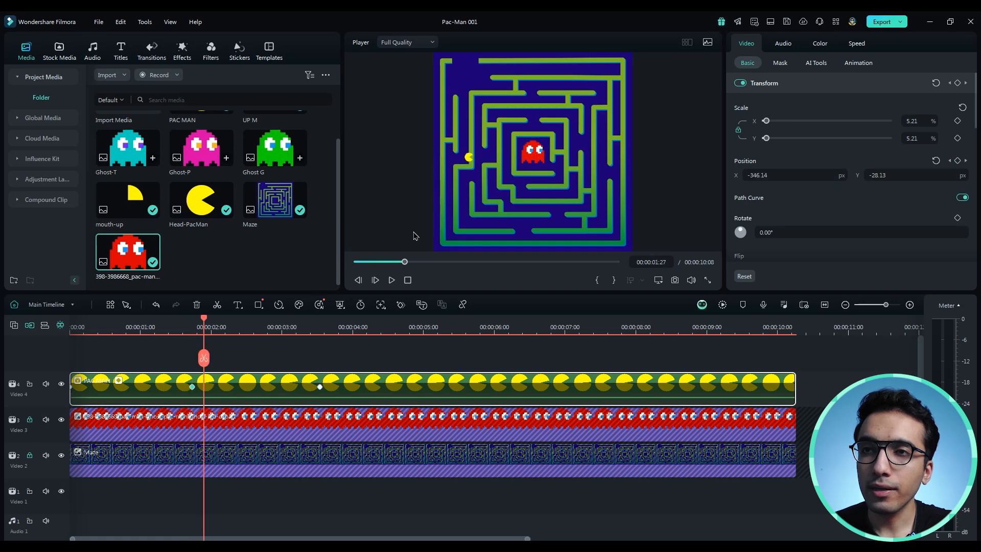
Step: Add path keyframes moving Pac-Man to X -456.91 px, Y -28.13 px at 00:00:01:27, and down to the maze's lower-left corner
drag(468, 159, 449, 161)
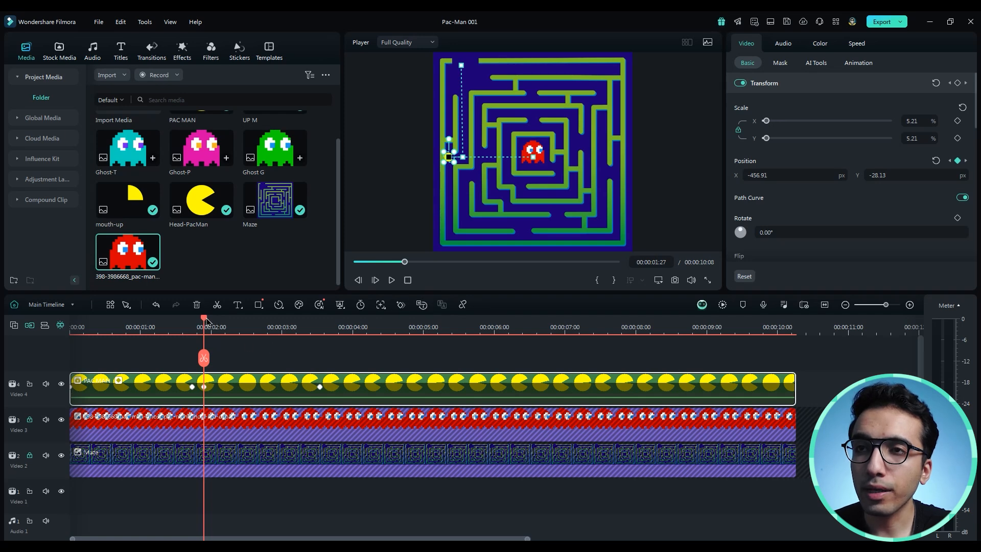
drag(207, 320, 234, 321)
drag(461, 158, 451, 238)
Step: Advance to 00:00:02:24 and move Pac-Man along the bottom corridor to the gap in the wall above it
key(Right)
key(Right)
key(Right)
key(Right)
key(Right)
key(Right)
key(Right)
key(Right)
key(Right)
key(Right)
key(Right)
key(Right)
key(Right)
key(Right)
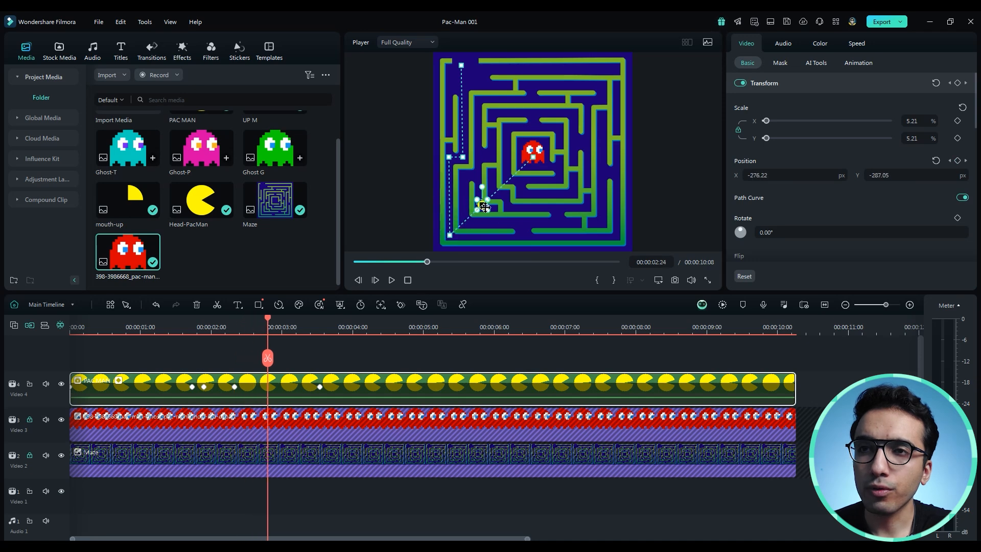
drag(484, 207, 522, 235)
Step: Step ahead to 00:00:03:00 and shift Pac-Man's final keyframe, the one at the ghost, to the end of the clip
key(Right)
key(Right)
key(Right)
key(Right)
key(Right)
key(Right)
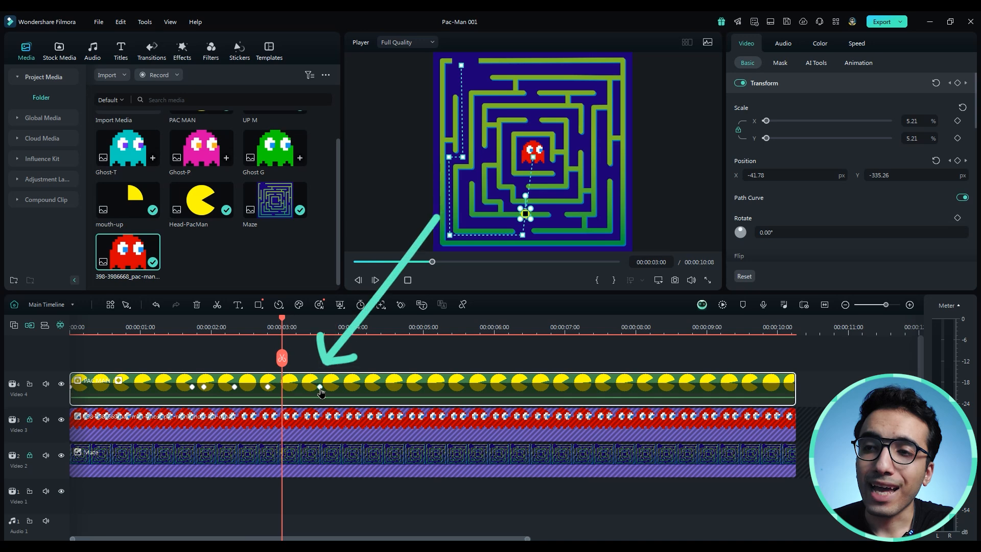
click(320, 389)
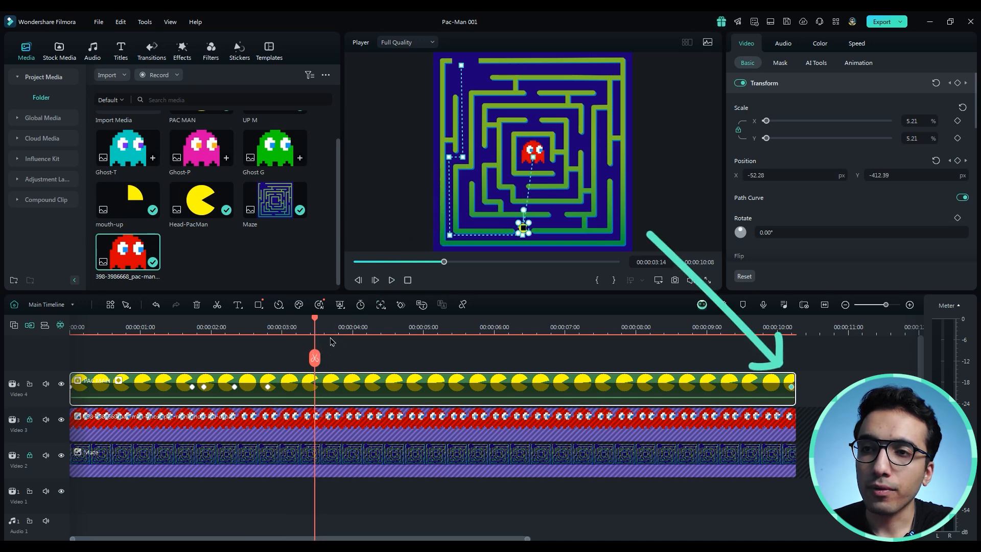
click(350, 338)
drag(522, 227, 519, 223)
key(ctrl+z)
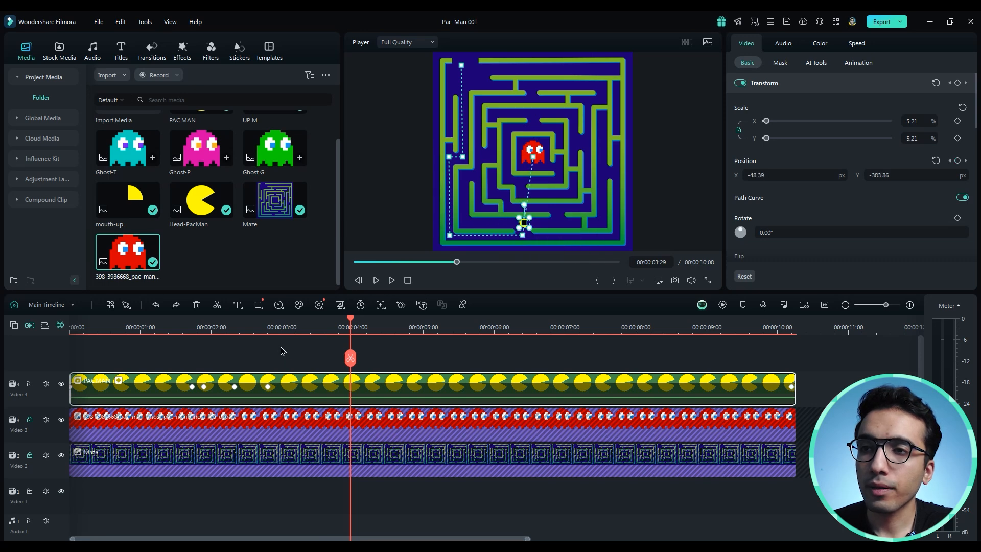
Step: Add keyframes moving Pac-Man up through the gap and back along the inner corridor to X -376.65 px, Y -396.78 px at 00:00:03:19
click(276, 322)
click(293, 323)
drag(522, 231, 461, 225)
click(326, 324)
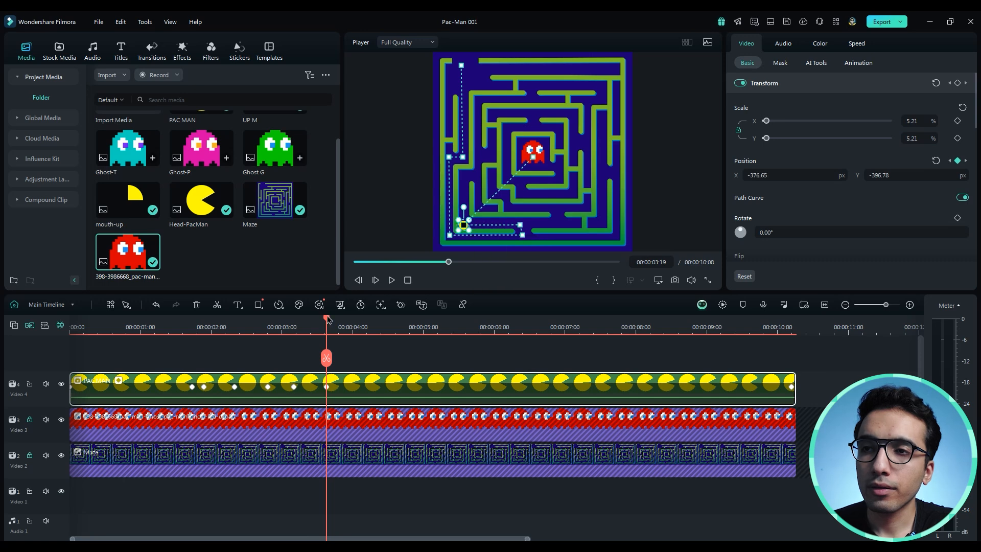
Step: Play the path from the start and, at 00:00:04:10, move Pac-Man up the inner left corridor
drag(326, 321, 72, 322)
key(space)
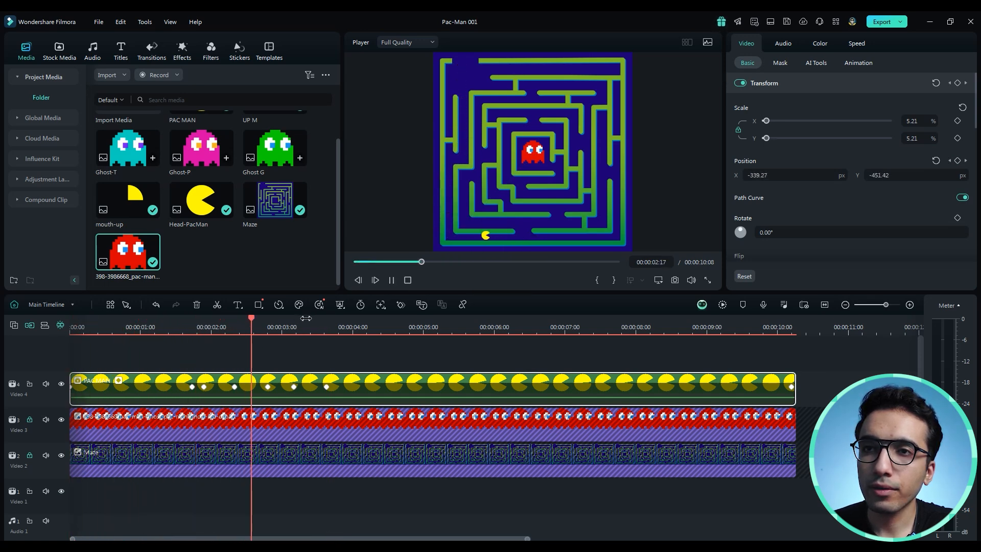
key(space)
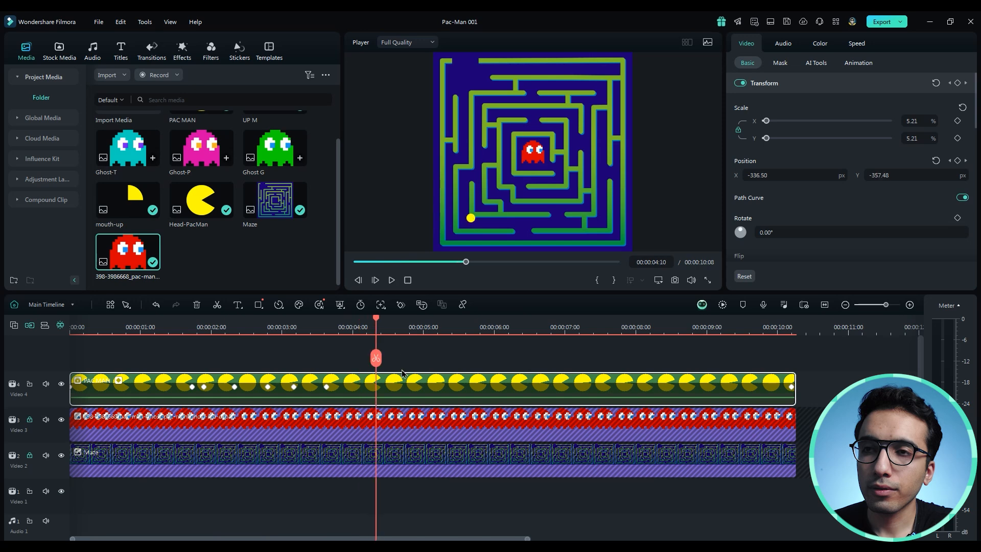
click(470, 224)
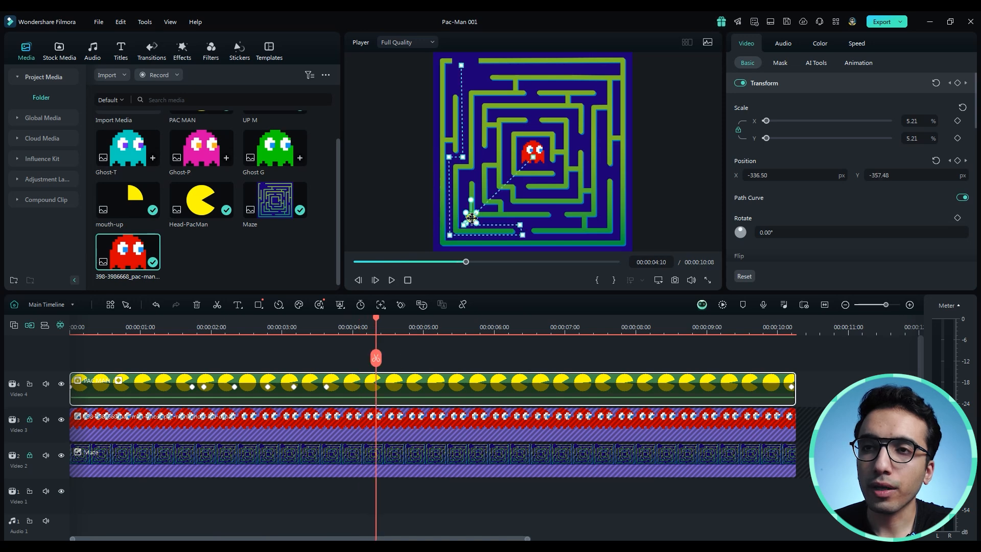
drag(471, 218, 463, 176)
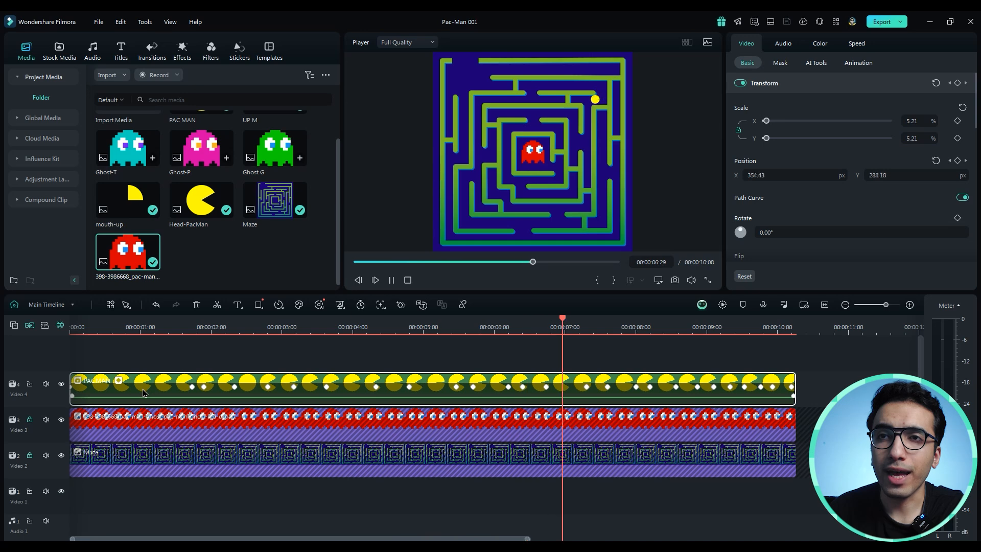
Step: Shift Pac-Man's 00:00:01:22 keyframe earlier, to just after one second, and return the playhead to the start
click(178, 393)
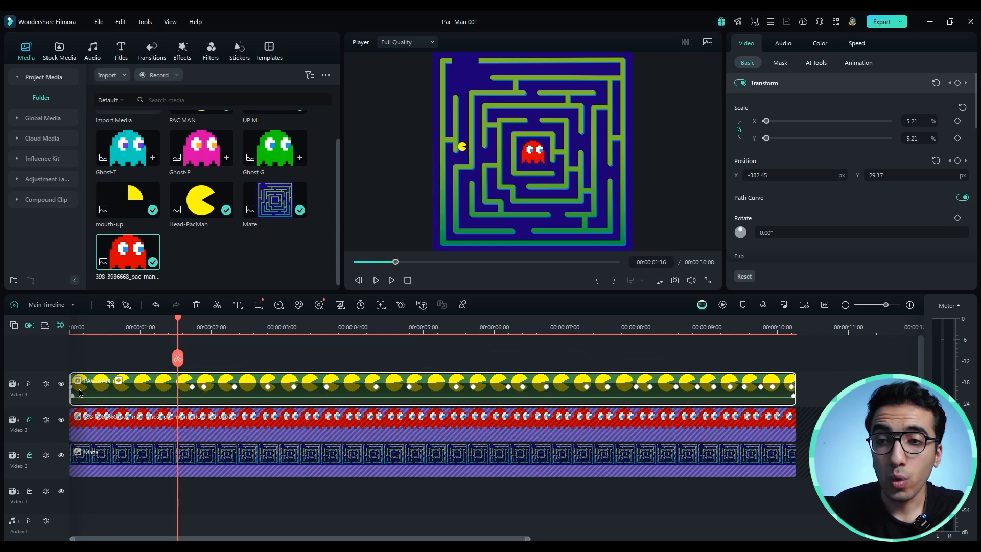
click(191, 387)
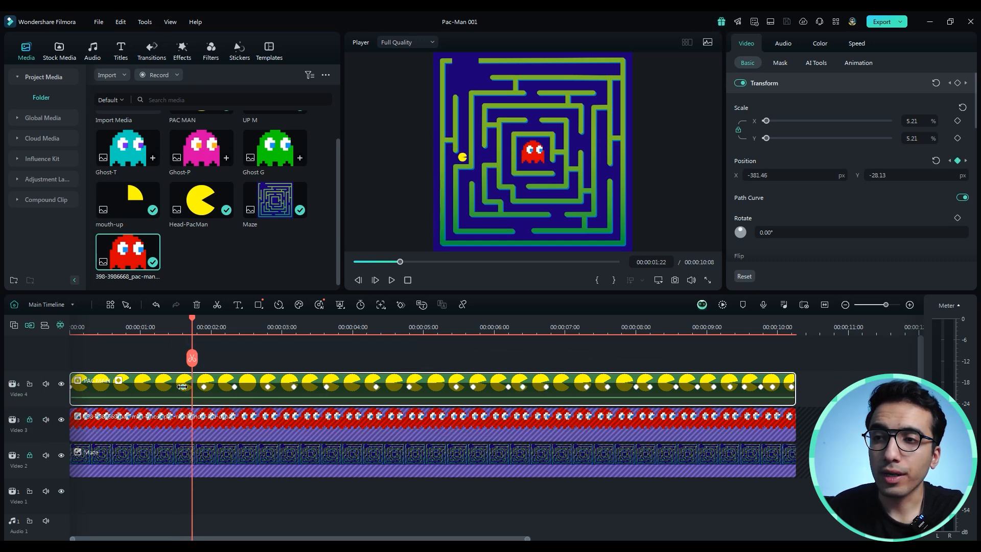
click(154, 387)
drag(154, 325, 70, 325)
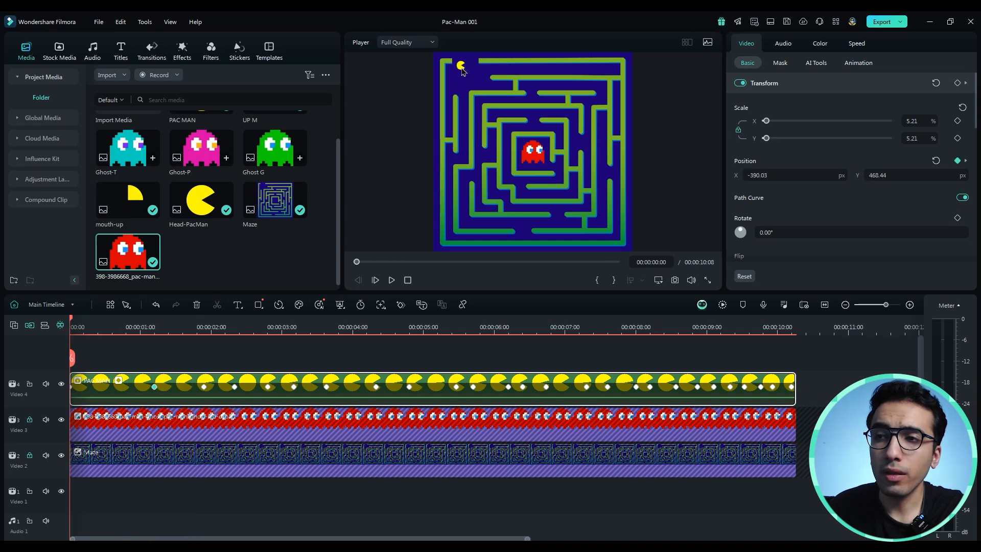
Step: Extend the Pac-Man clip to a duration of 00:00:30:01
drag(796, 384, 859, 384)
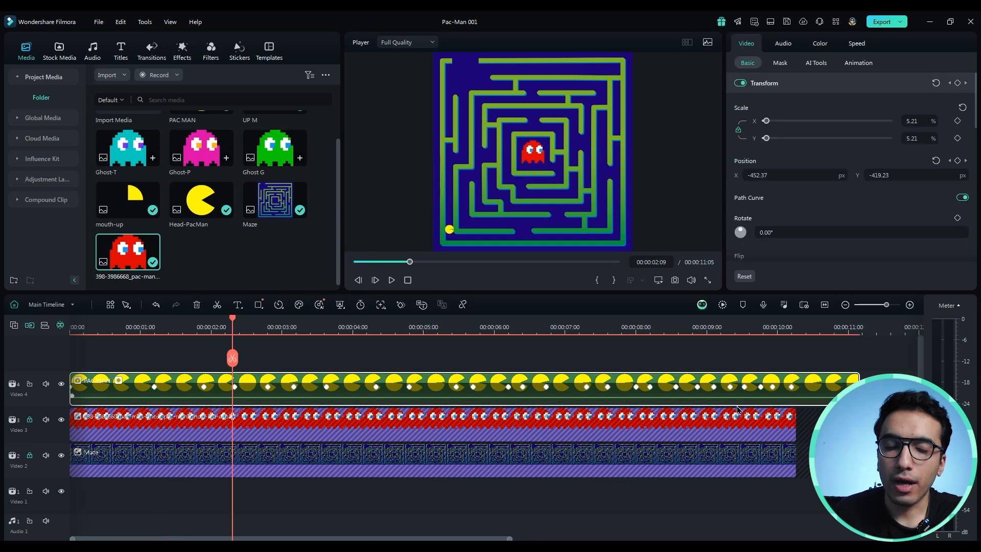
scroll(701, 412, down, 3)
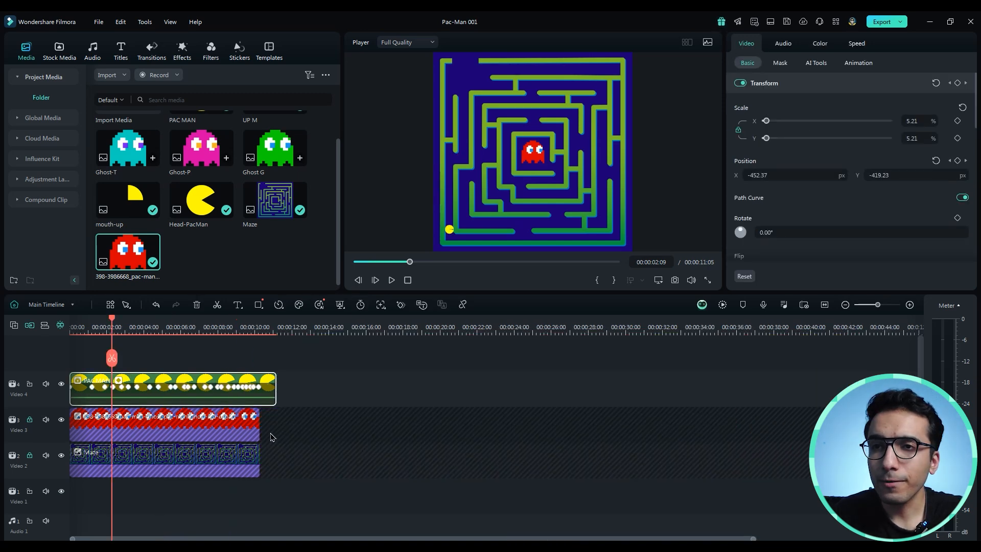
drag(273, 376, 624, 384)
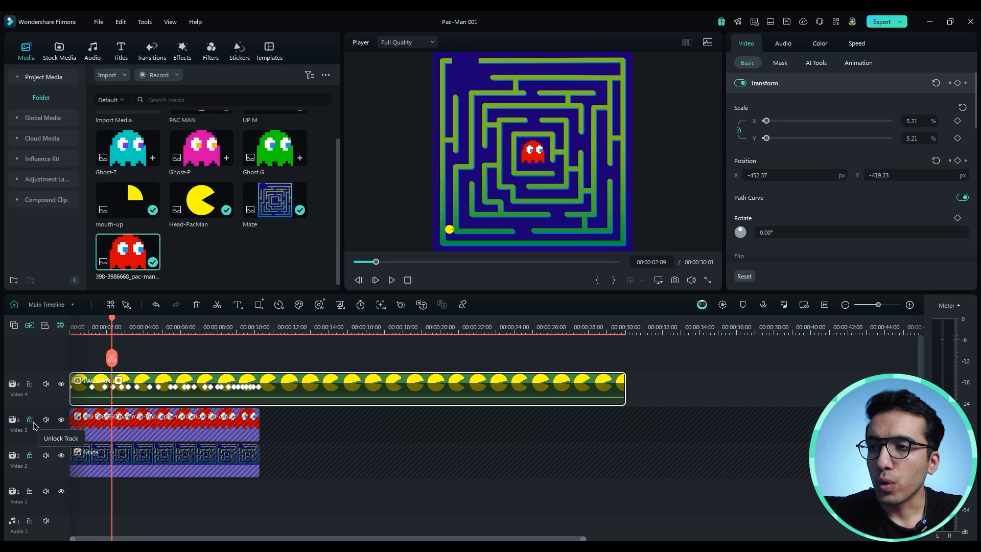
Step: Unlock the ghost and maze tracks, extend both clips to match Pac-Man's 00:00:30:01 clip, and lock the tracks again
click(30, 421)
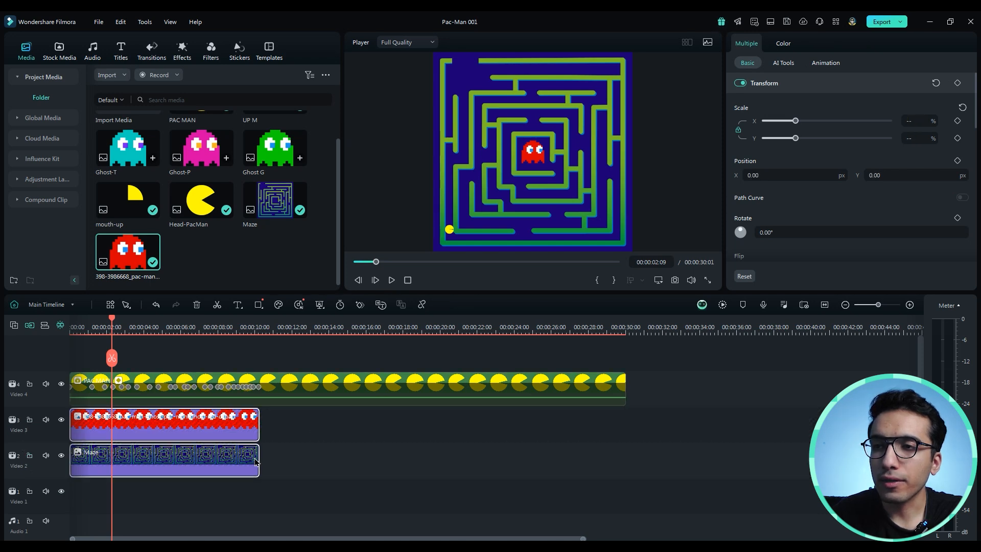
drag(258, 452, 539, 453)
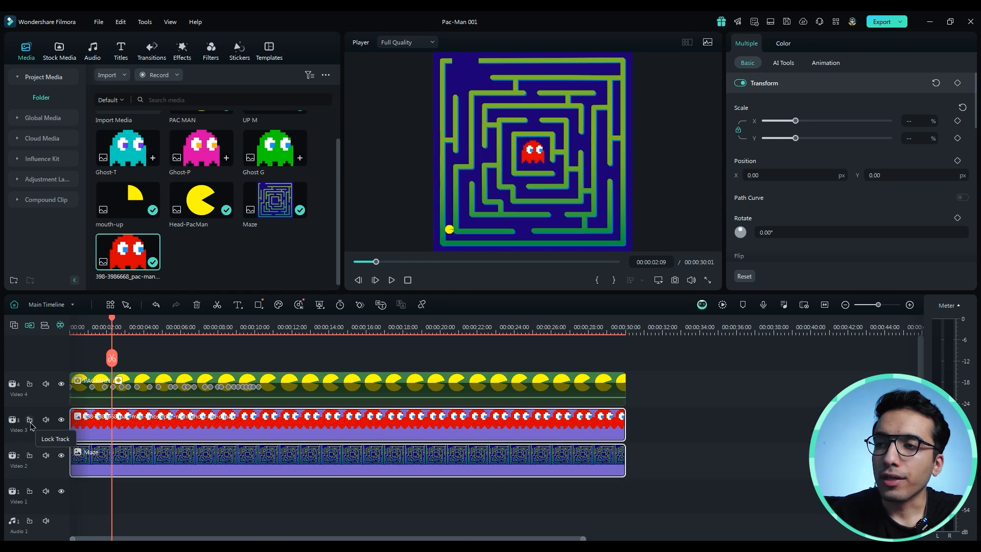
click(30, 420)
click(29, 455)
Step: Spread Pac-Man's bunched path keyframes out across the 30-second clip, working from the last one backward
click(278, 386)
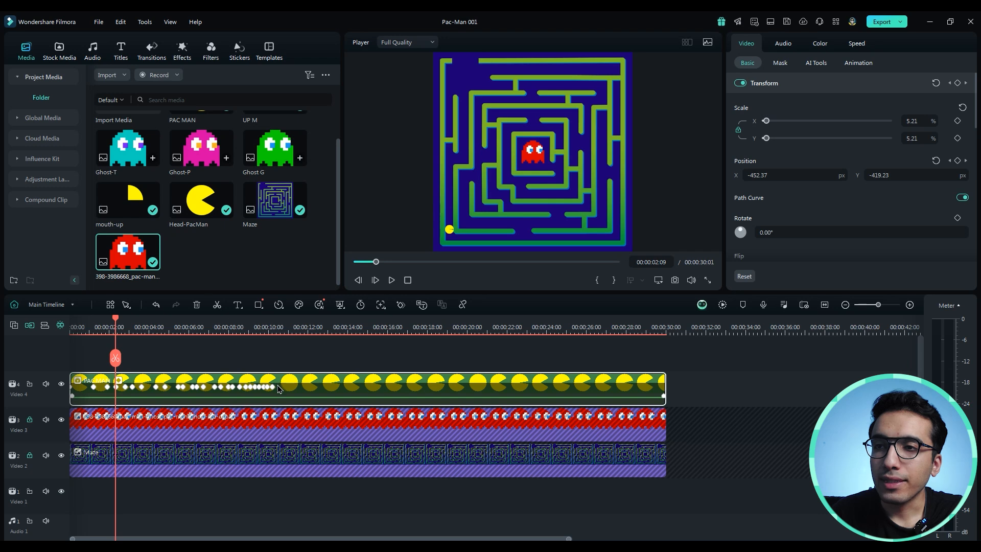
click(273, 387)
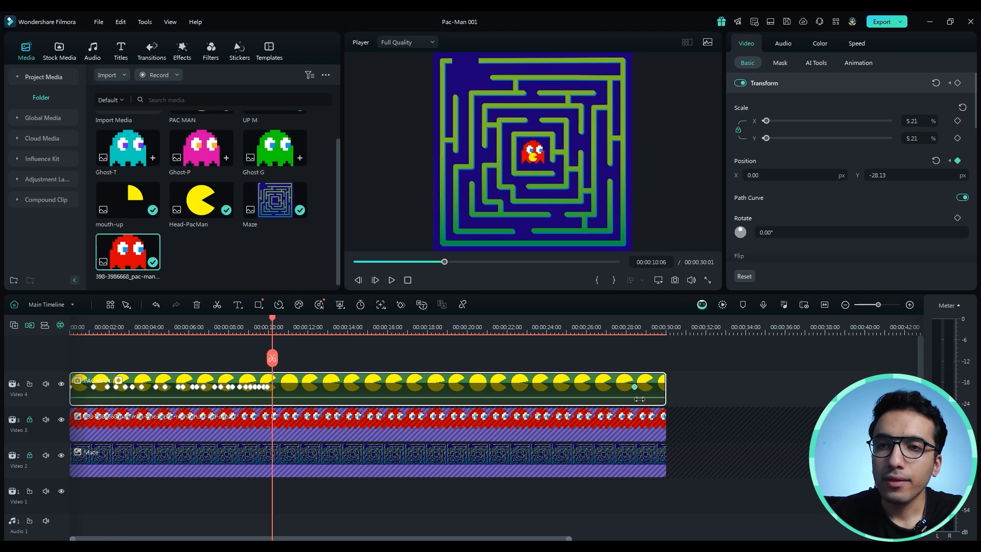
drag(639, 399, 677, 398)
drag(268, 387, 644, 400)
click(650, 387)
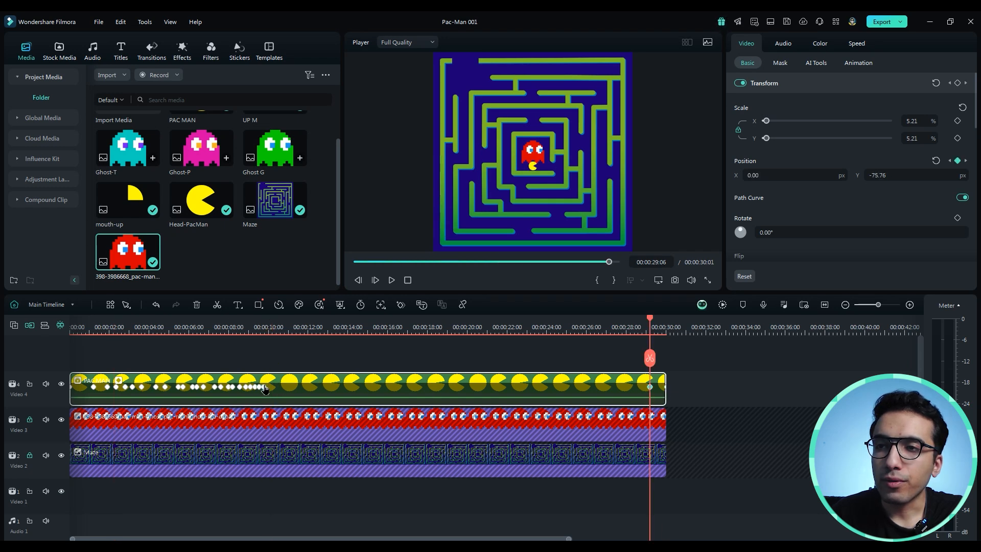
drag(264, 387, 640, 398)
drag(259, 387, 619, 397)
drag(255, 388, 580, 396)
drag(250, 387, 504, 399)
drag(233, 387, 475, 401)
drag(228, 387, 411, 400)
drag(214, 388, 344, 398)
drag(196, 387, 289, 398)
drag(183, 387, 223, 396)
mouse_move(165, 387)
mouse_down()
mouse_move(195, 395)
mouse_move(175, 394)
mouse_up()
drag(142, 387, 165, 395)
Step: Play back Pac-Man's movement from the start to check the pace of the respaced keyframes
drag(165, 326, 36, 353)
key(space)
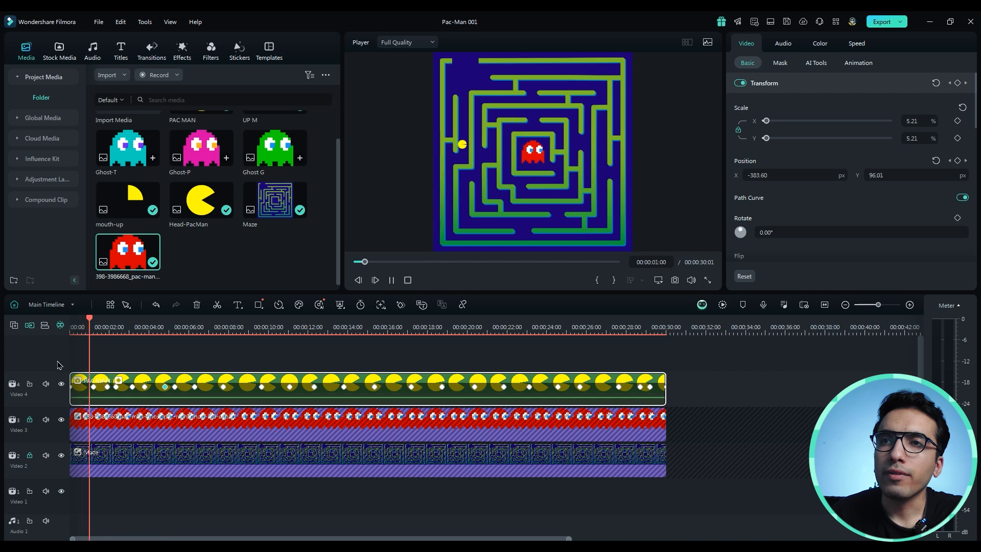
key(space)
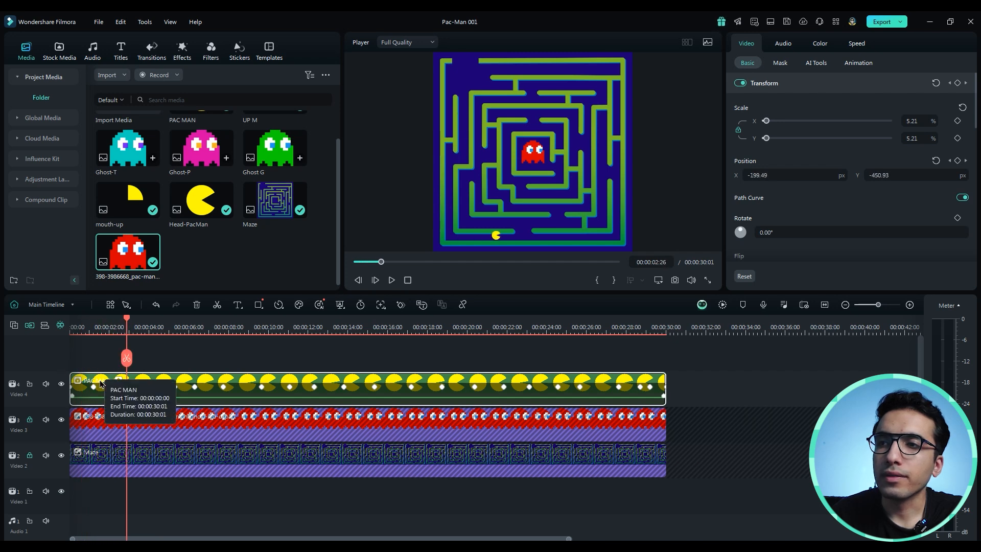
drag(128, 334, 119, 327)
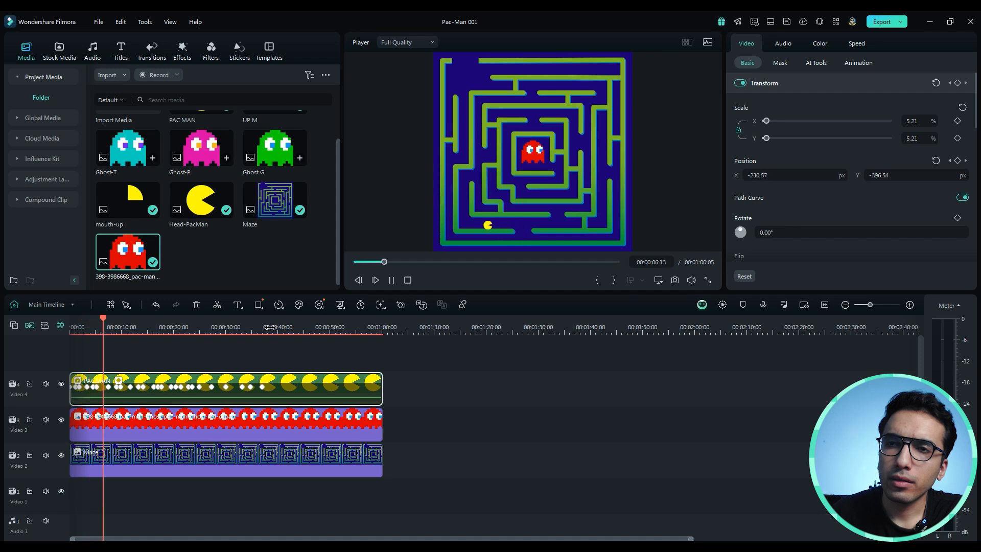
Step: Place the playhead on the 00:00:07:14 keyframe, select Pac-Man and enlarge the preview area
click(119, 329)
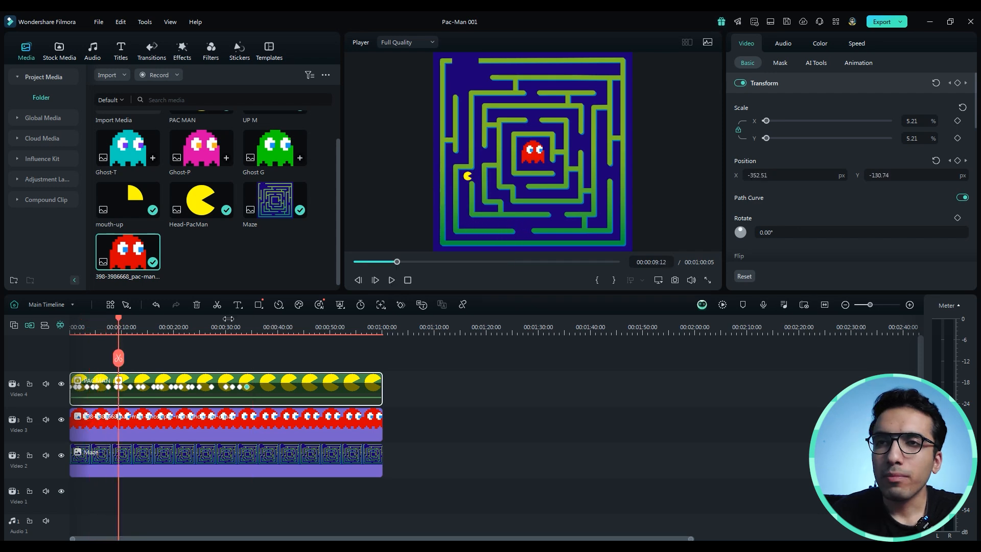
scroll(283, 366, up, 3)
drag(272, 327, 229, 329)
click(461, 226)
drag(456, 292, 455, 377)
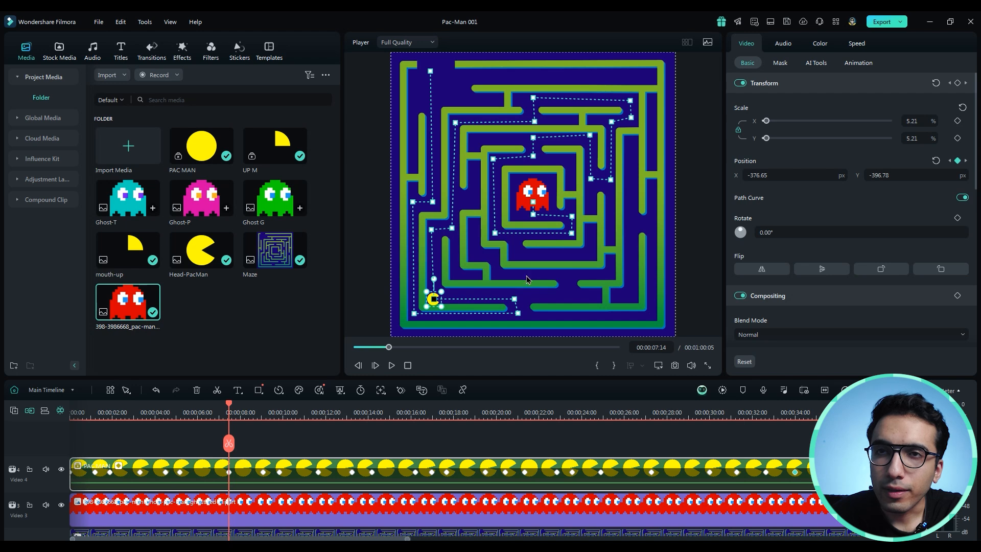
Step: Undo a trial shift of the 00:00:05:05 path point and zoom the preview to 100% on the maze's lower-left area
click(513, 300)
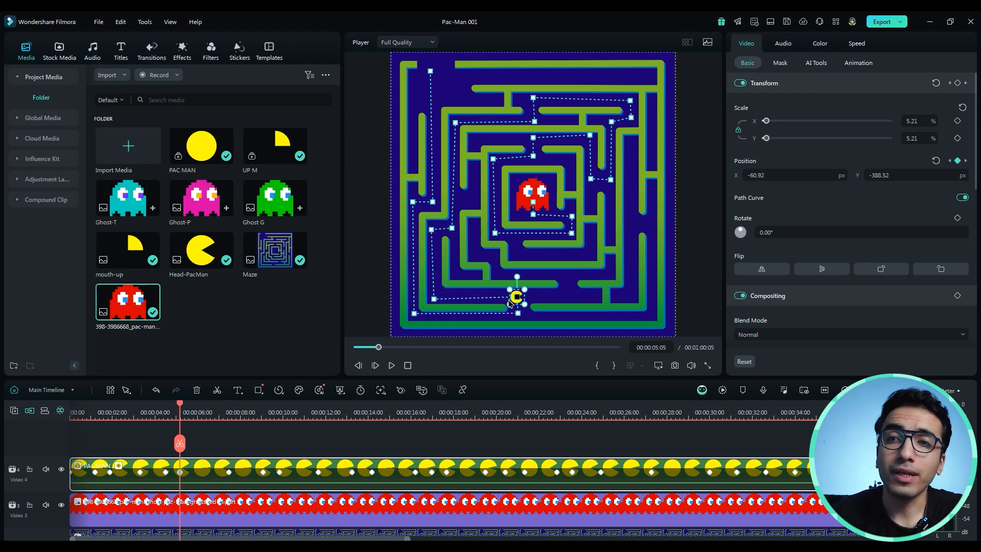
key(ctrl+z)
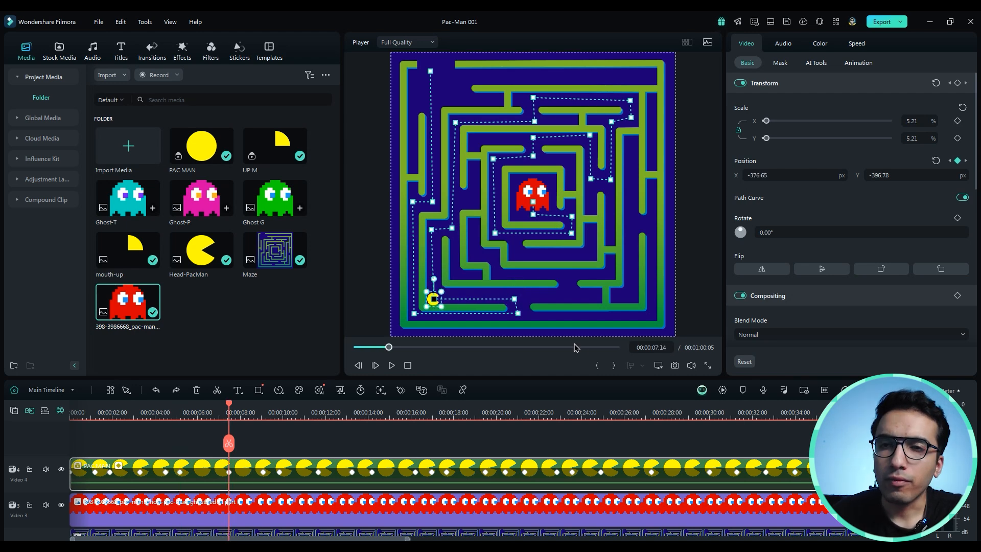
click(658, 366)
mouse_move(703, 426)
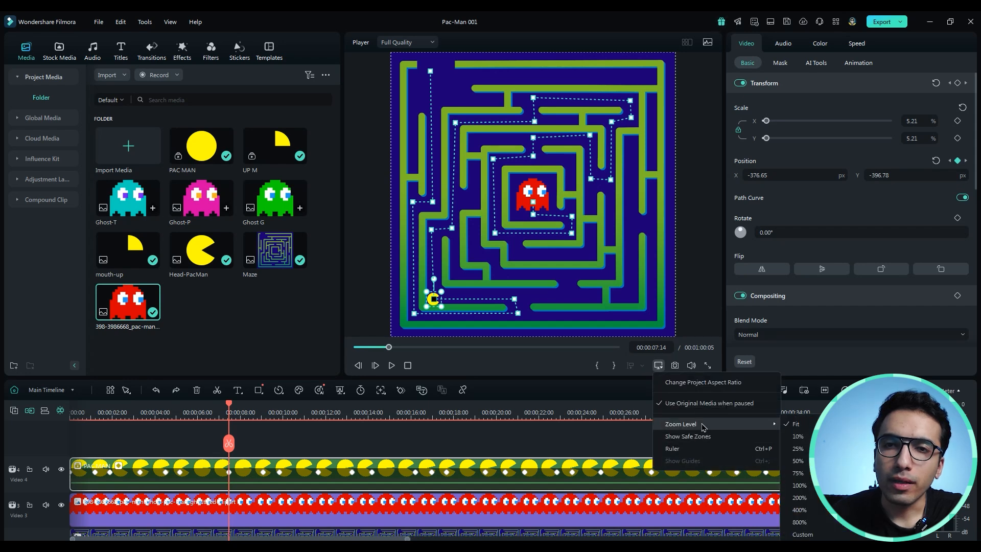
click(799, 484)
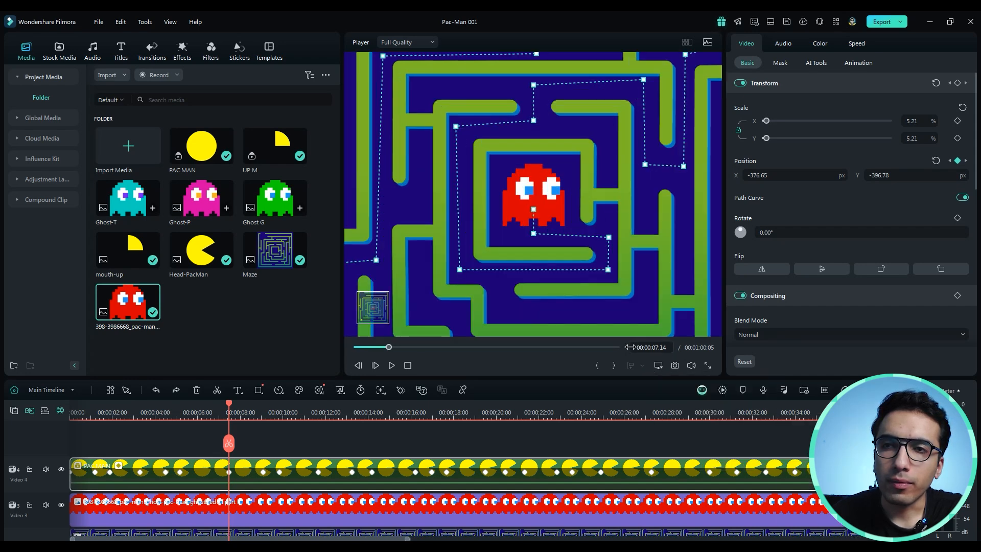
drag(374, 311, 351, 330)
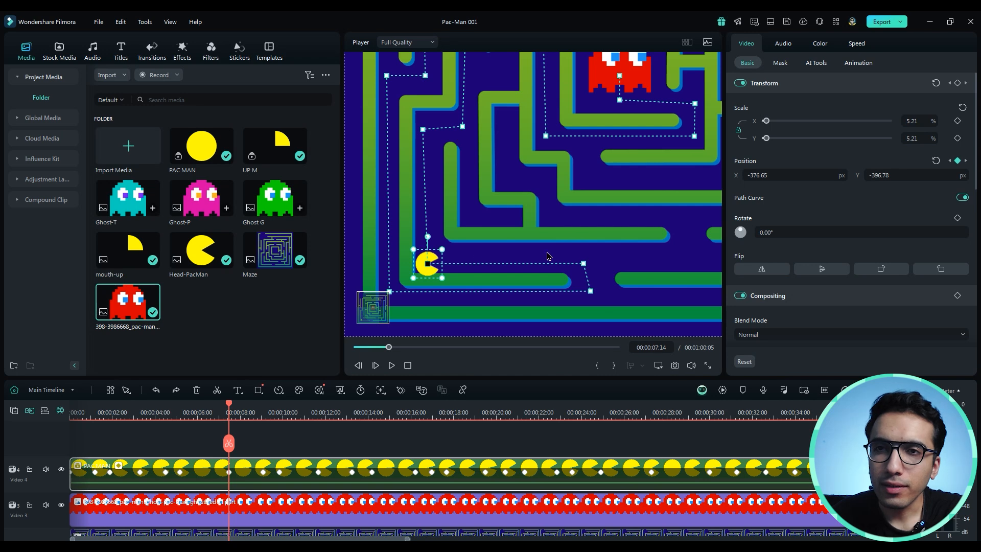
Step: Align the two path points at the bottom gap at X -60.92 px and level the inner corridor segment with the 00:00:07:14 point
drag(583, 264, 588, 260)
drag(590, 291, 588, 293)
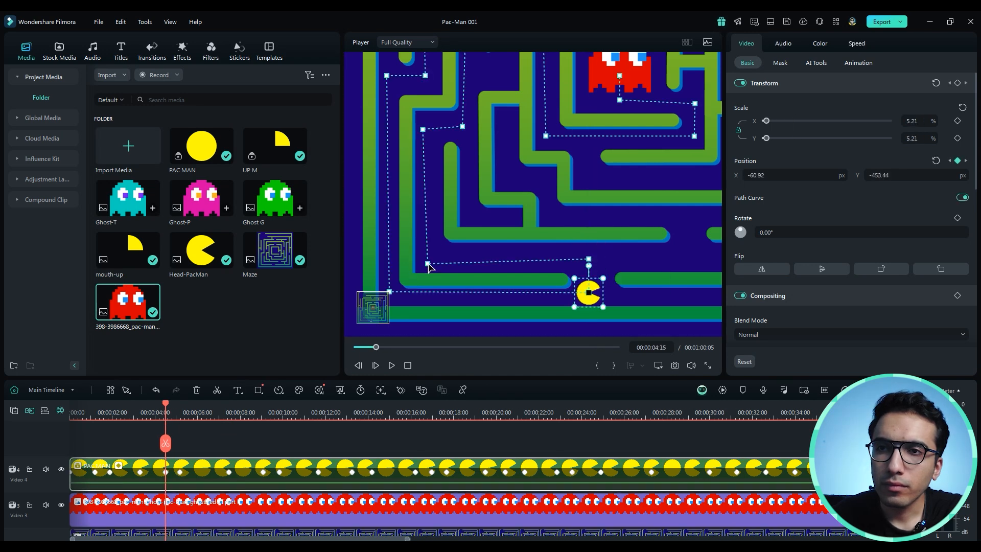
click(230, 407)
drag(423, 264, 424, 227)
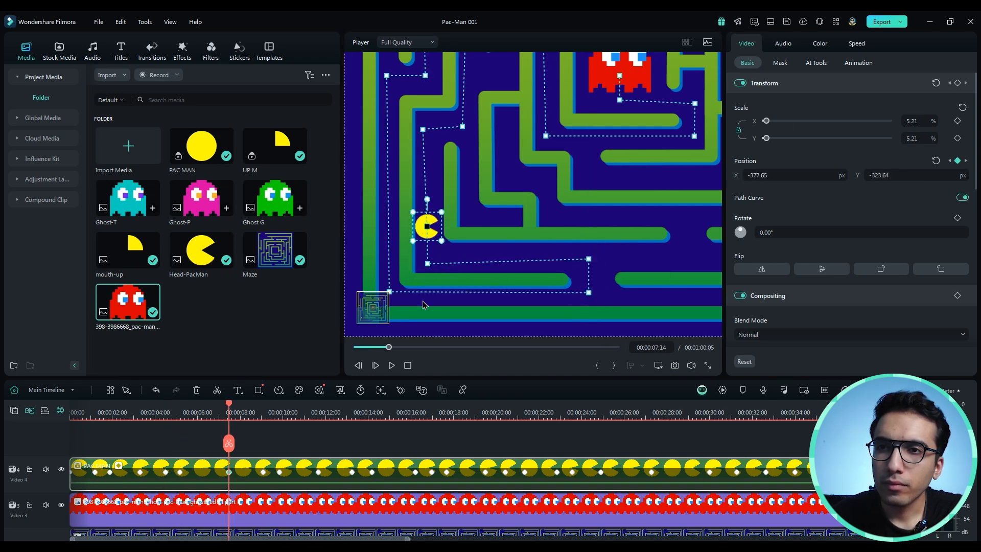
click(229, 474)
drag(427, 263, 433, 251)
click(179, 473)
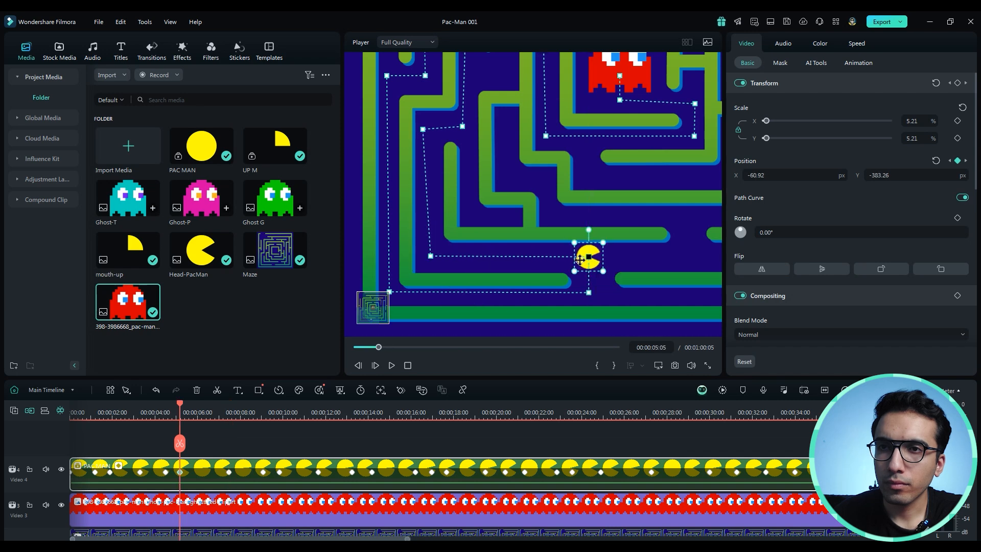
drag(587, 259, 588, 256)
Step: Fine-tune the 00:00:07:14 path point and the next point above it to centre the path in the inner left corridor
click(229, 473)
drag(430, 255, 426, 255)
click(263, 473)
drag(423, 129, 432, 132)
click(435, 136)
click(229, 473)
drag(429, 259, 434, 259)
Step: Nudge the two path points of the bottom outer corridor slightly down to centre the path
click(588, 292)
drag(588, 293, 587, 298)
click(389, 293)
drag(390, 292, 391, 298)
Step: Adjust the 00:00:01:27 path point in the outer left corridor to about X -443.89 px, Y -32.80 px
scroll(392, 286, up, 3)
click(386, 222)
drag(425, 221, 390, 230)
drag(375, 305, 370, 285)
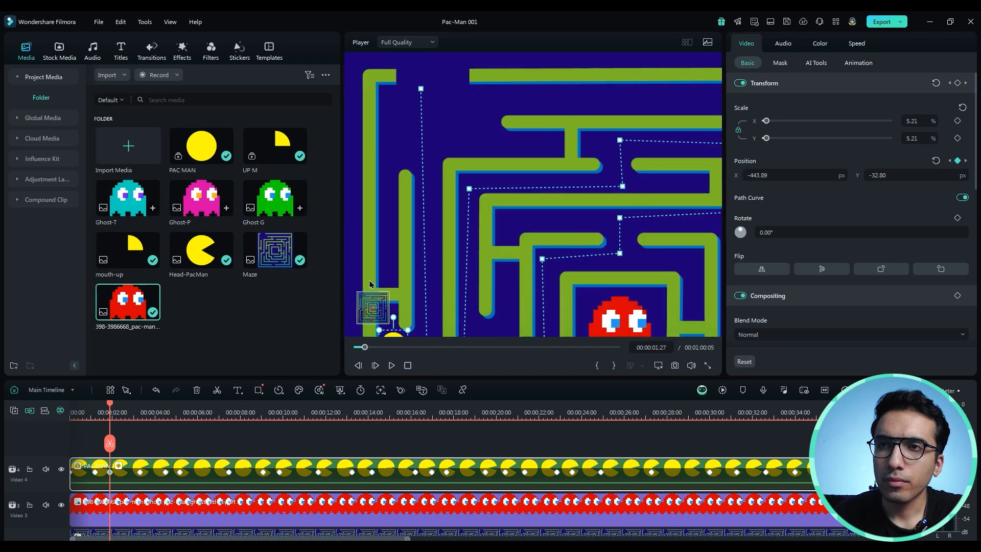
Step: Move the path's starting point at the maze entrance to X -379.01 px, Y 467.43 px
click(421, 88)
drag(422, 91, 428, 93)
drag(376, 305, 377, 314)
Step: Nudge the path point at the upper corner of the inner left corridor to centre the path between the walls
click(462, 246)
drag(463, 249, 467, 249)
click(441, 190)
drag(376, 307, 375, 300)
click(440, 280)
click(460, 190)
drag(460, 191, 461, 188)
Step: Shift the 00:00:13:07 path point to X -13.02 px, Y 289.13 px and align the point above it through the upper gap
click(614, 187)
drag(615, 189, 612, 183)
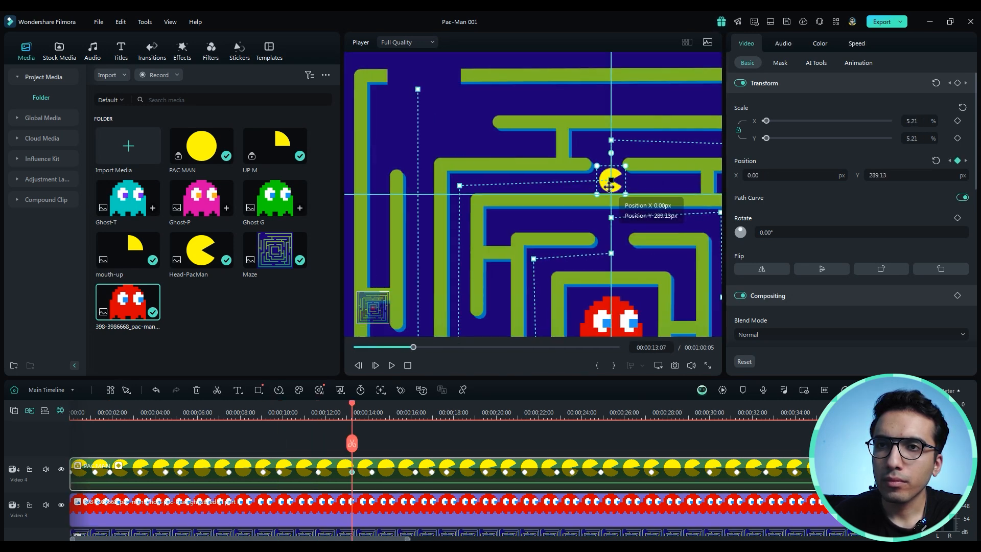
click(461, 187)
drag(462, 188, 462, 185)
click(610, 140)
drag(609, 142, 604, 145)
click(611, 180)
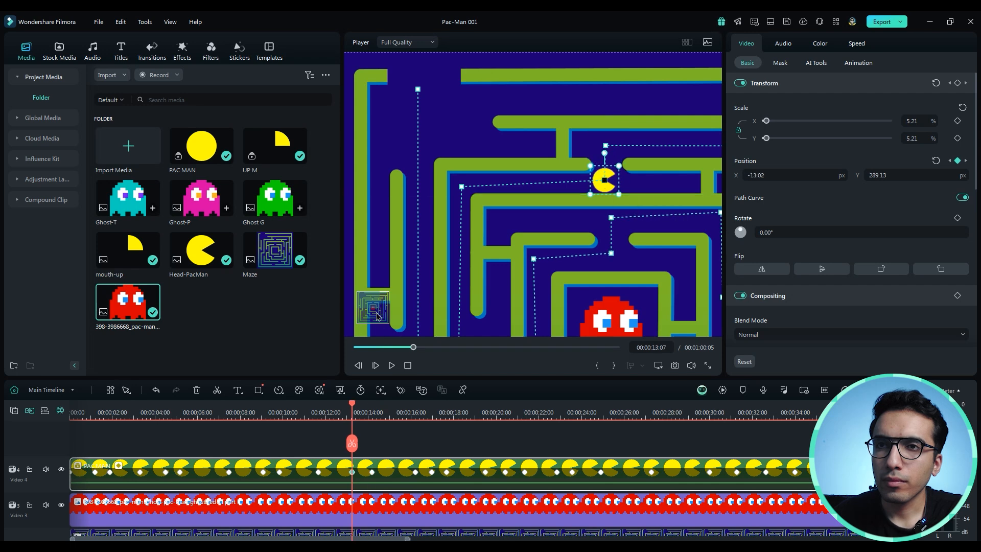
Step: Fit the whole maze in the preview and add a rotation keyframe of 90° on the PAC MAN clip at 00:00:00:00
click(658, 365)
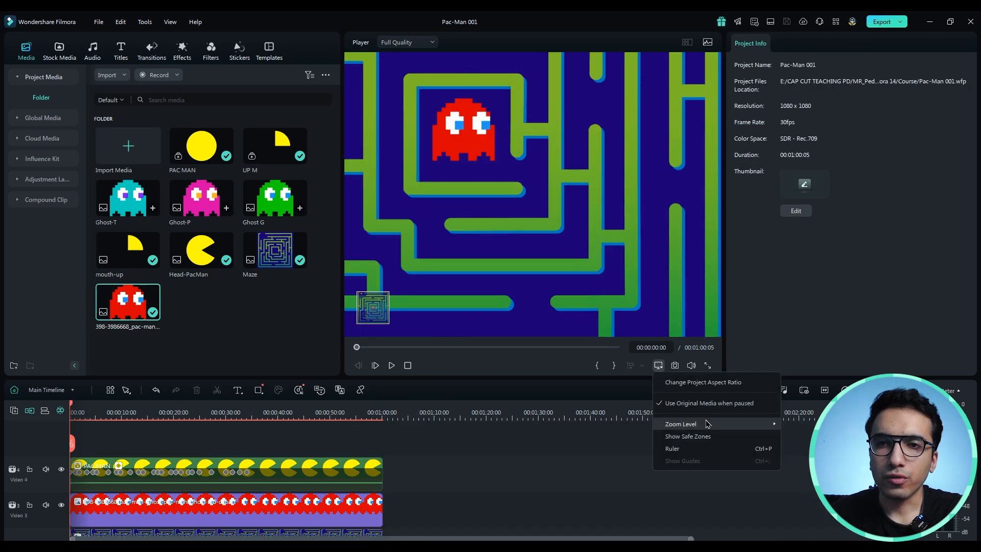
mouse_move(710, 423)
click(802, 426)
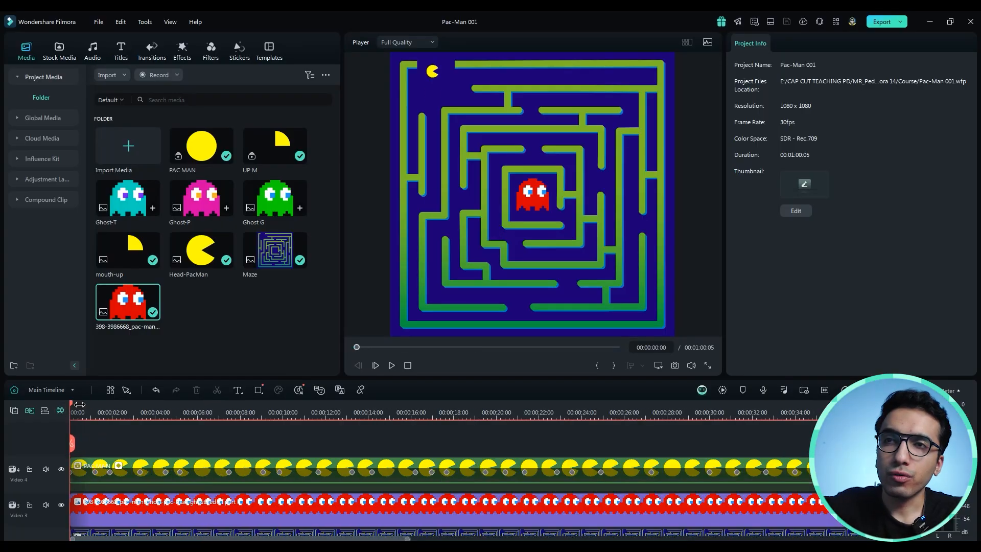
click(91, 468)
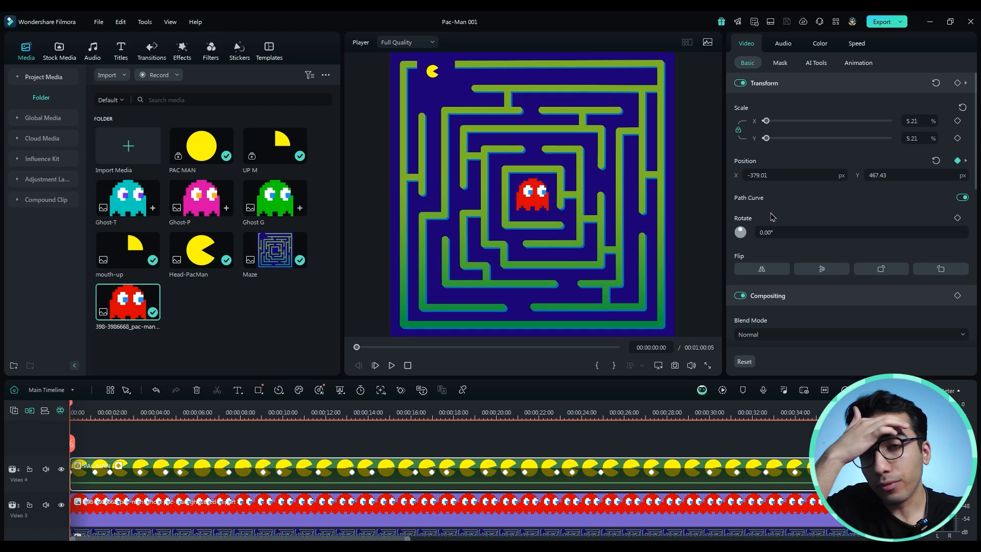
drag(774, 234, 801, 234)
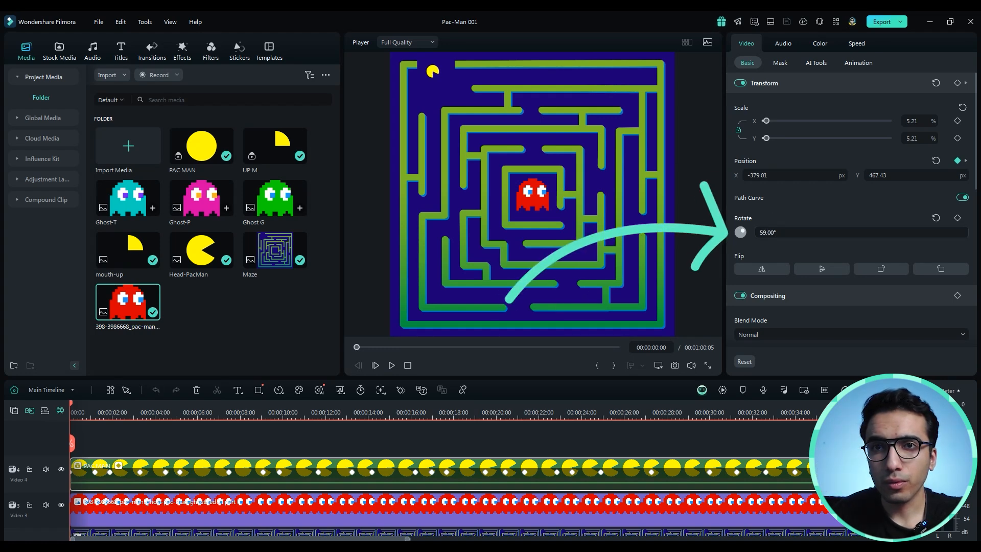
click(778, 234)
key(Return)
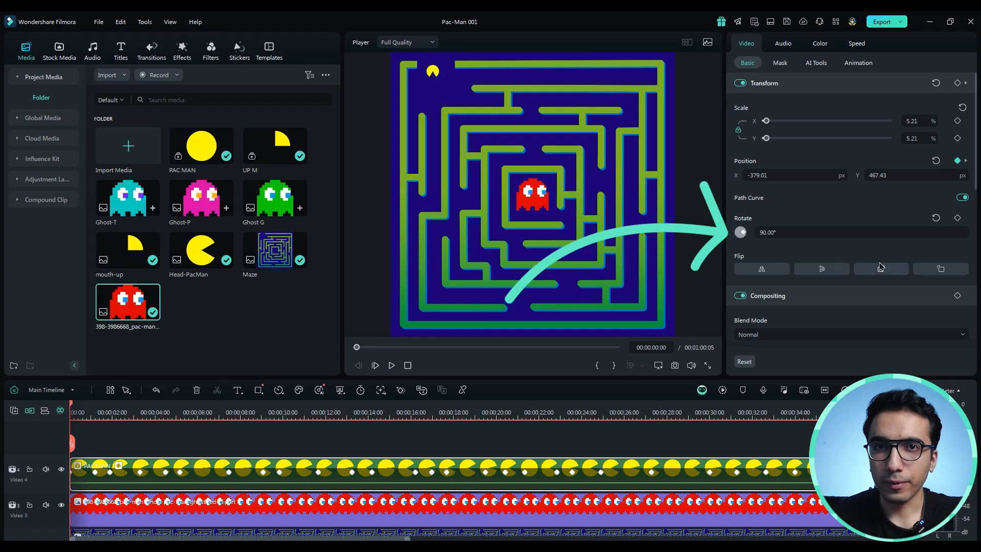
click(957, 218)
Step: Set Pac-Man's rotation to 180° at the 00:00:01:06 keyframe
drag(72, 408, 95, 412)
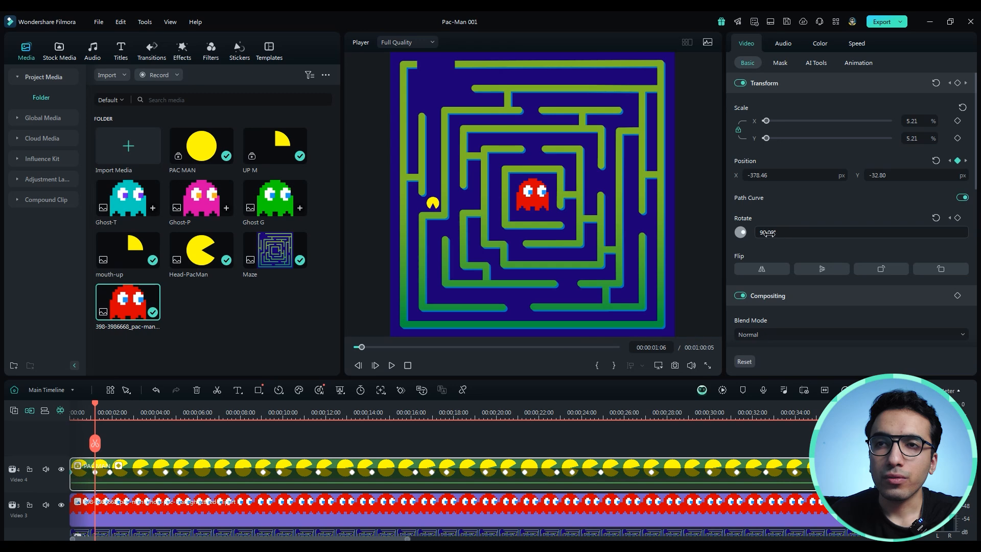
click(766, 233)
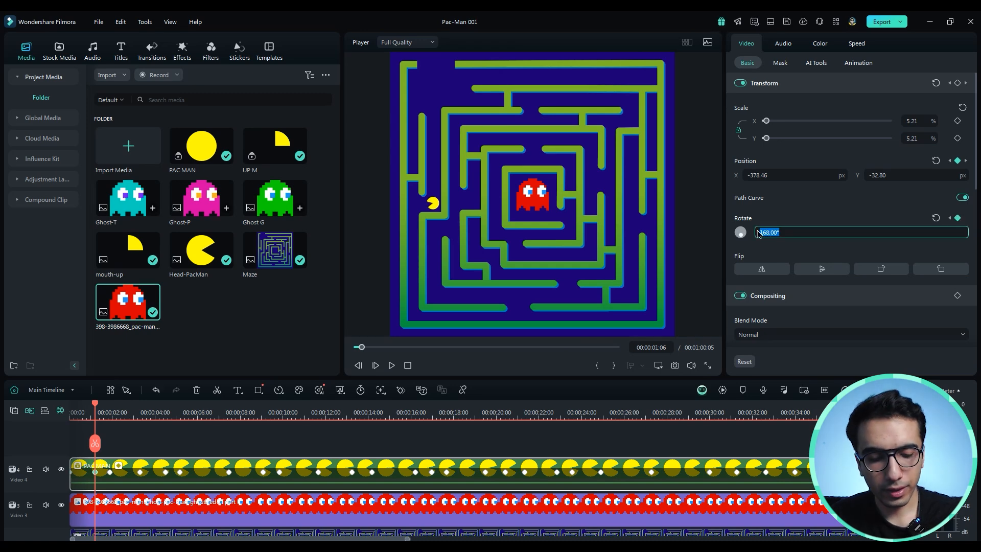
text(180)
Step: Set Pac-Man's rotation to 90° at the 00:00:01:27 keyframe
click(102, 408)
mouse_move(103, 408)
mouse_down()
mouse_move(94, 409)
mouse_move(109, 410)
mouse_up()
click(778, 232)
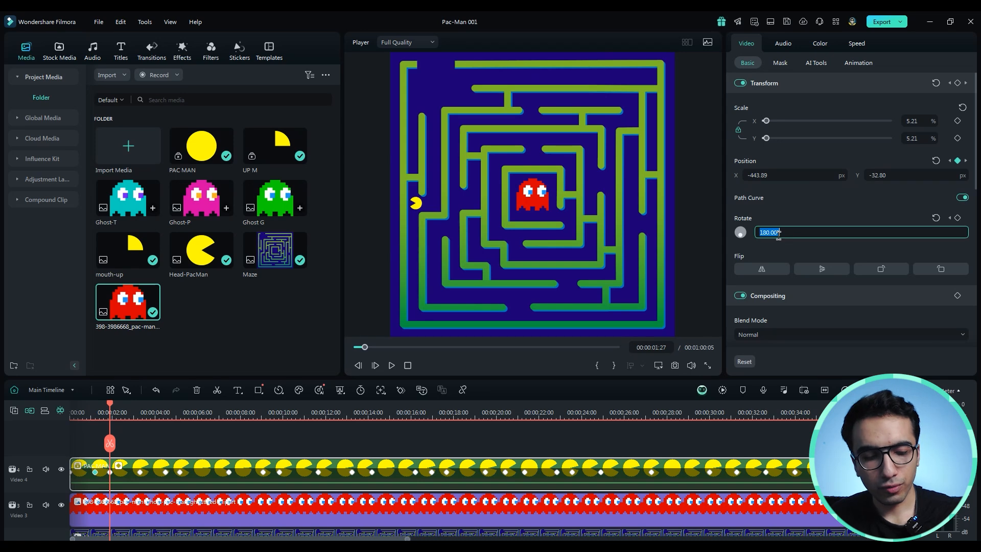
text(90)
key(Return)
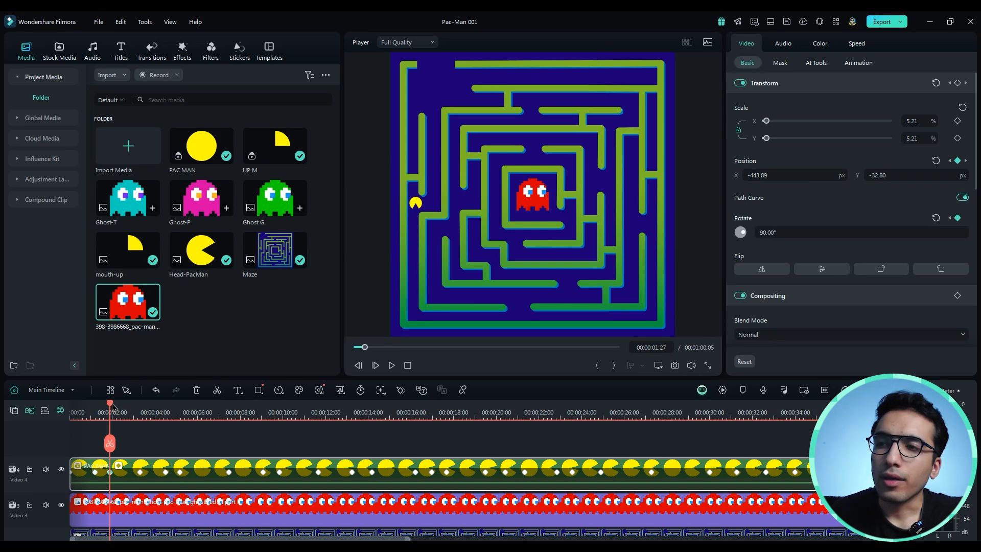
Step: Keyframe Pac-Man's rotation at the three path points following 00:00:01:27 to 0°, -90° and -180° in turn
mouse_move(112, 408)
mouse_down()
mouse_move(230, 411)
mouse_move(213, 427)
mouse_move(230, 435)
mouse_up()
click(804, 232)
text(0)
key(Return)
click(814, 232)
text(-90)
key(Return)
click(786, 233)
text(-180)
key(Return)
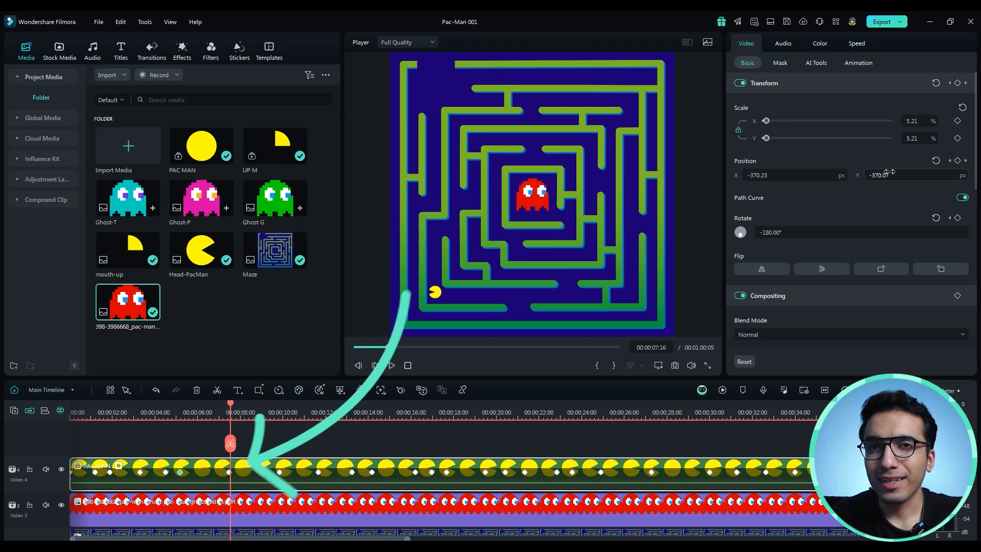
Step: Go exactly to the 00:00:07:14 position keyframe and set Pac-Man's rotation to -90° there
click(966, 162)
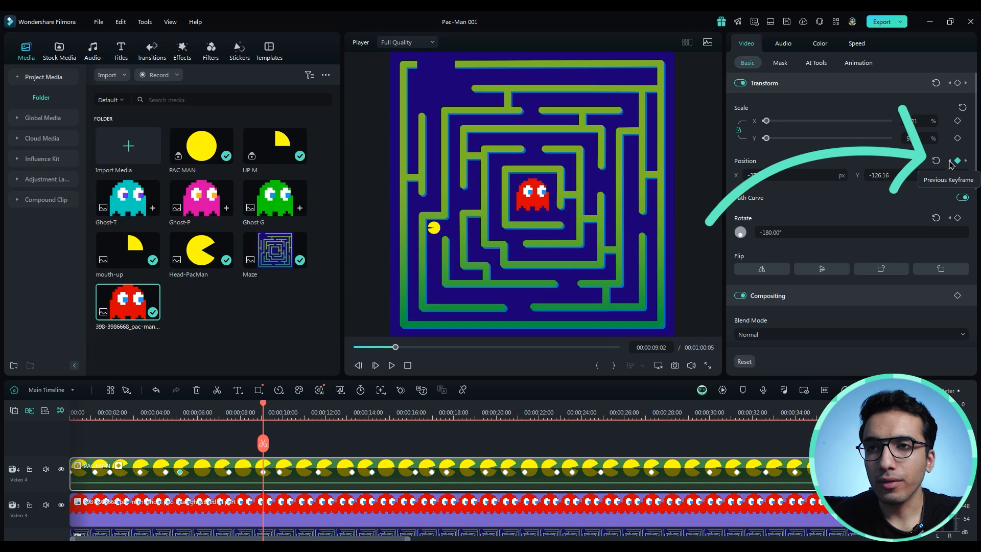
click(950, 161)
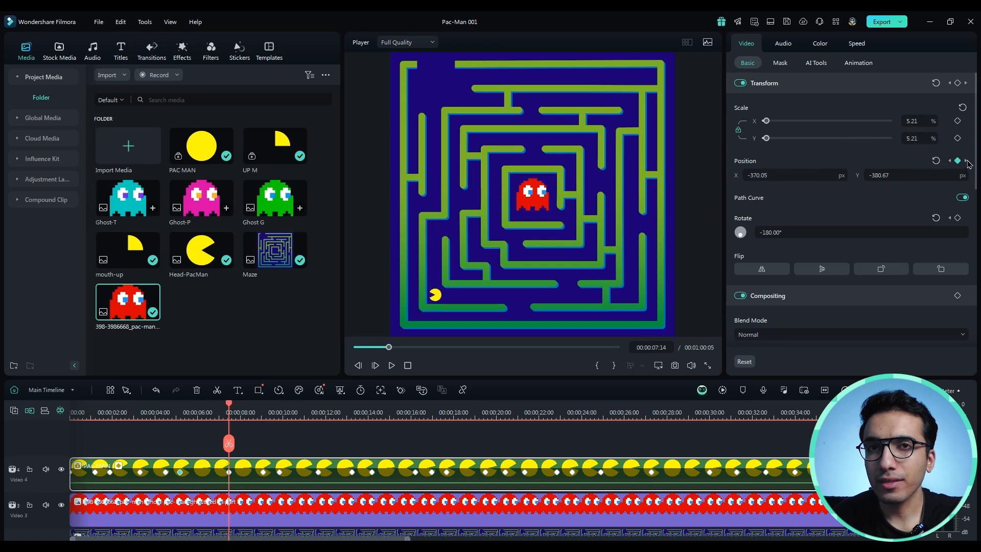
click(783, 232)
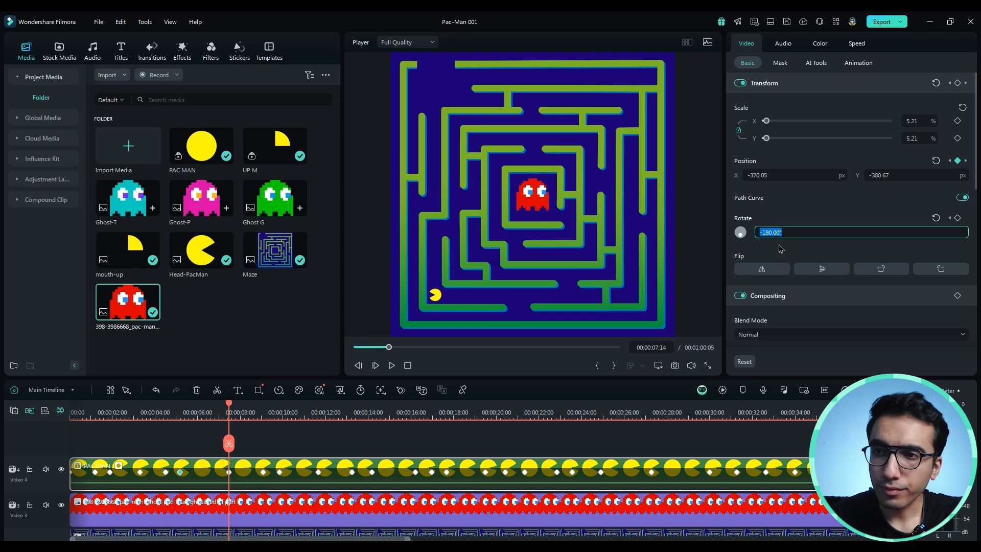
text(-90)
key(Return)
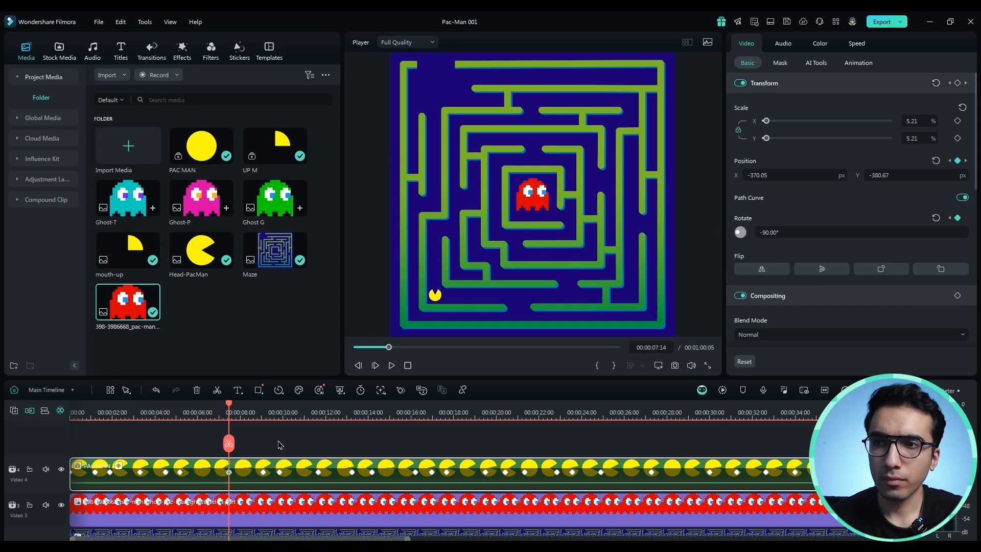
Step: Set Pac-Man's rotation to 0° at the 00:00:09:02 keyframe
click(263, 471)
click(801, 231)
text(0)
key(Return)
Step: Keyframe Pac-Man's rotation at the remaining path points from 00:00:09:25 onwards to match each direction of travel, using 90°, -90° and 0°
click(965, 161)
click(801, 232)
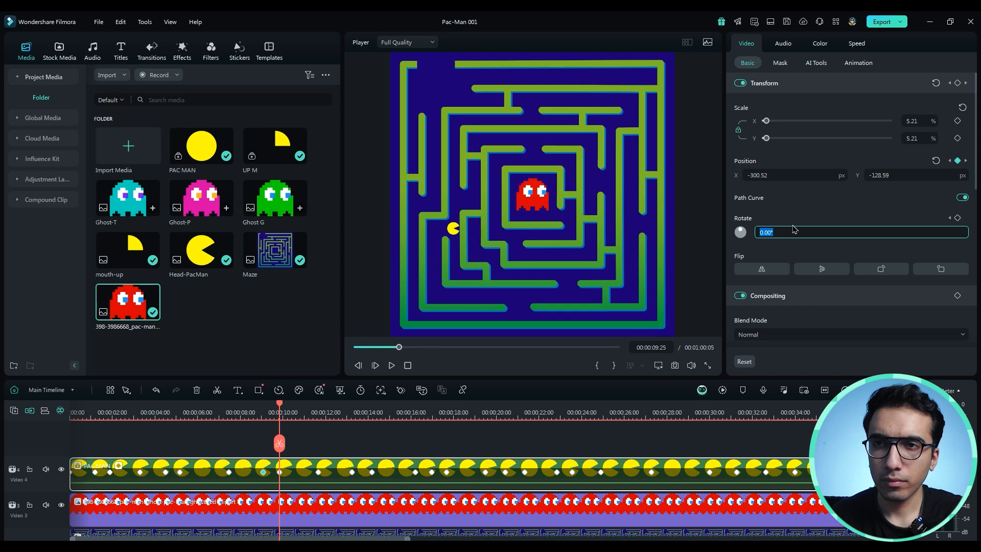
drag(279, 411, 794, 411)
click(799, 232)
click(800, 232)
text(90)
key(Return)
click(794, 232)
text(-90)
click(800, 231)
text(0)
key(Return)
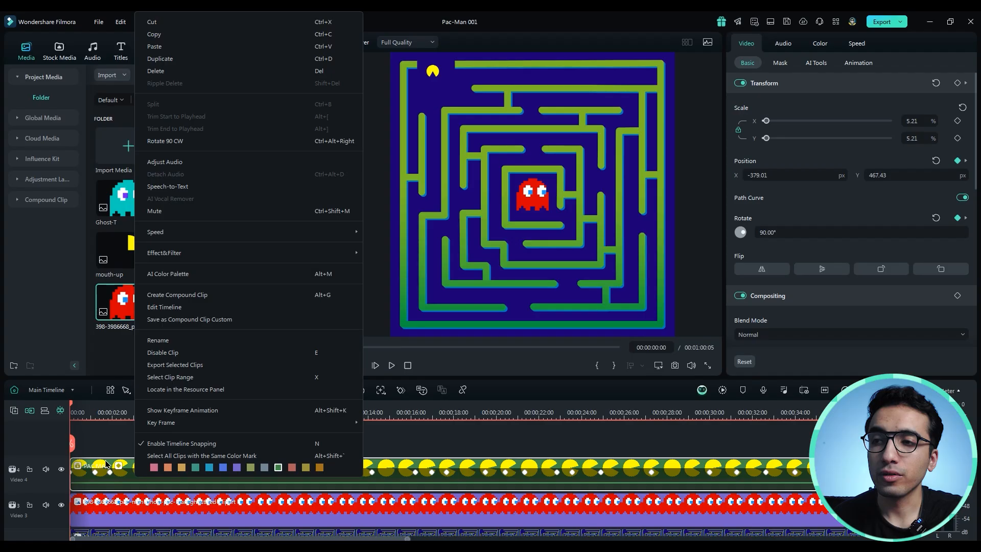
Step: Show the PAC MAN clip's keyframe animation in an enlarged timeline and open its Rotate graph
click(106, 463)
right_click(189, 464)
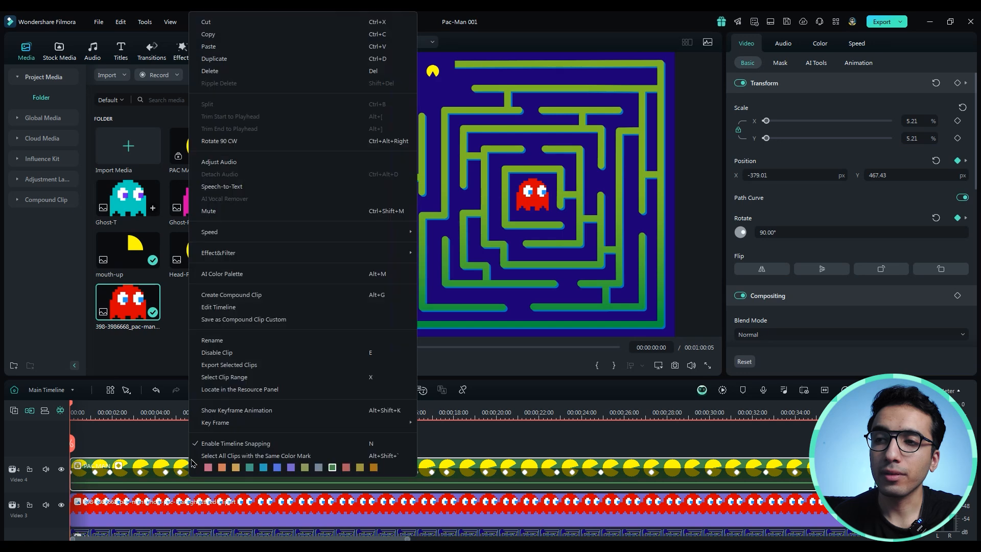
click(228, 411)
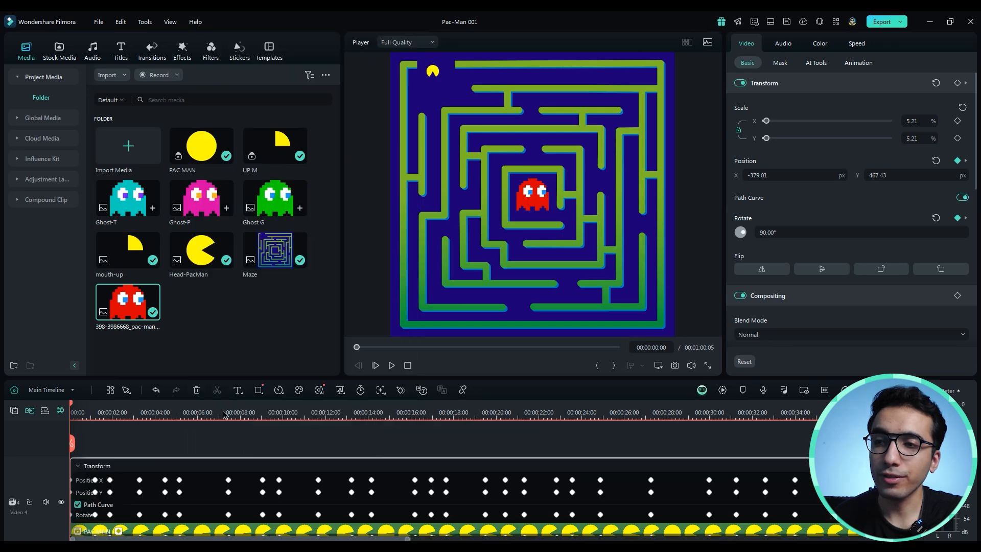
drag(379, 377, 380, 263)
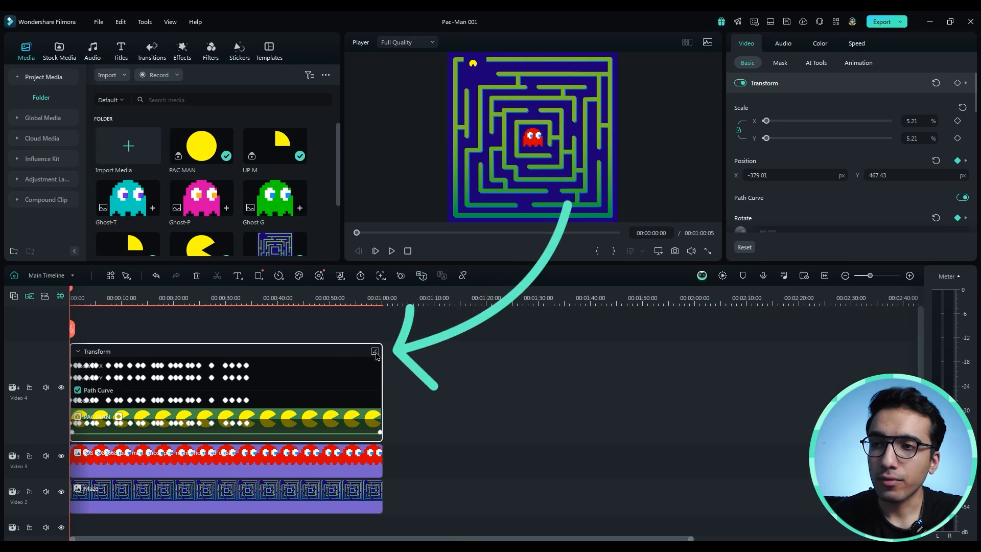
click(375, 353)
scroll(293, 461, up, 3)
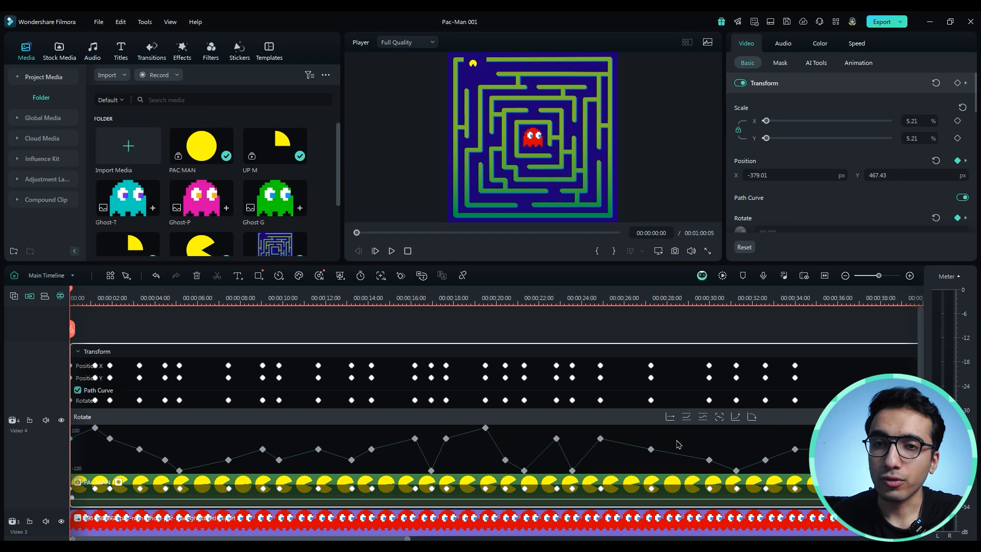
Step: Apply stepped hold interpolation to the Rotate keyframes at 00:00:01:06 and 00:00:01:27 so Pac-Man turns instantly
click(95, 428)
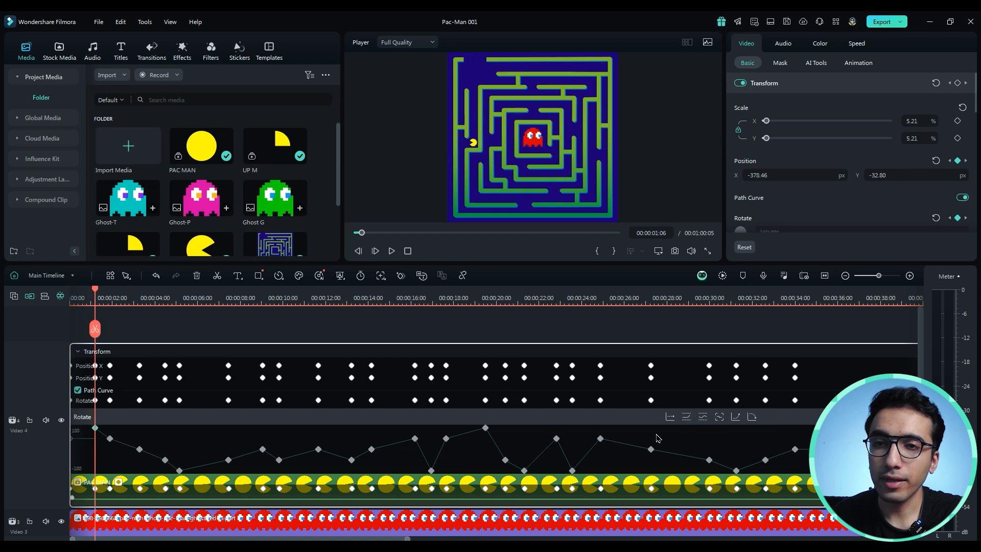
click(720, 420)
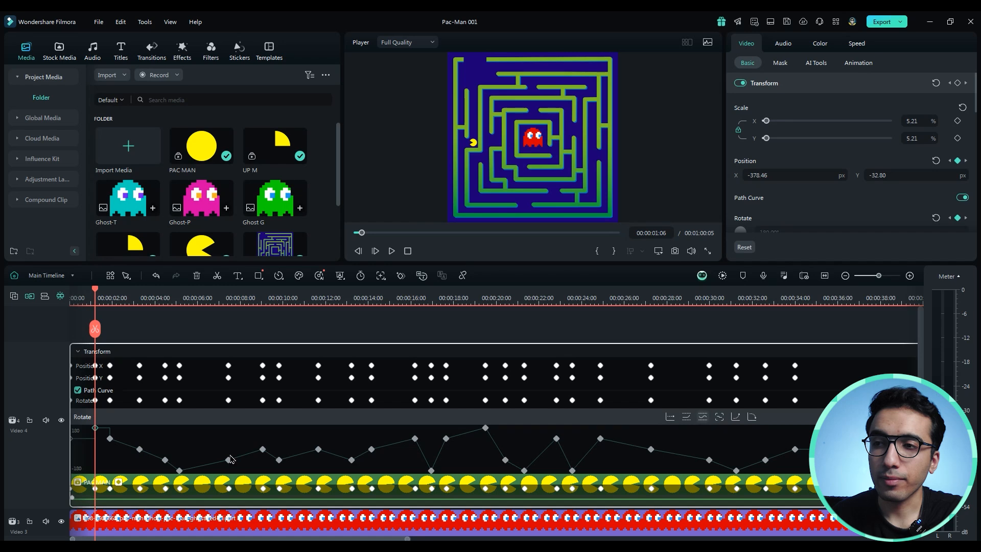
click(109, 438)
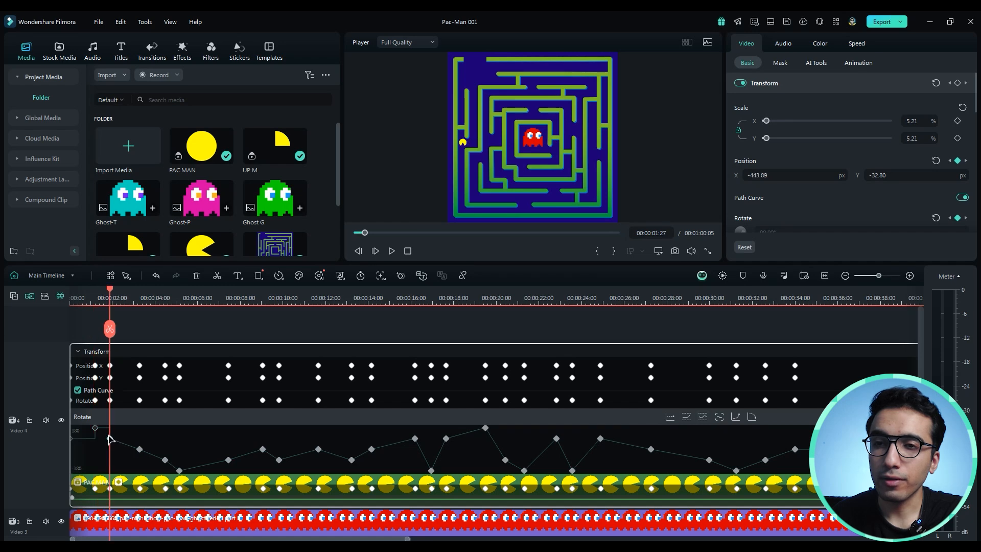
click(720, 420)
Step: Apply the same stepped interpolation to the Rotate keyframes from 00:00:09:02 onwards
click(263, 449)
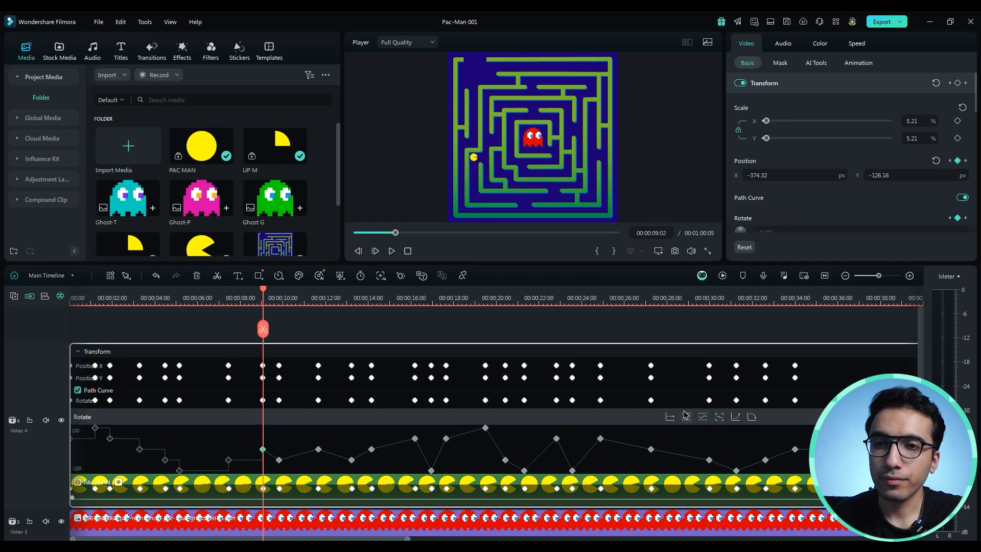
click(719, 418)
click(279, 460)
click(719, 418)
click(319, 449)
click(372, 448)
click(720, 418)
click(414, 438)
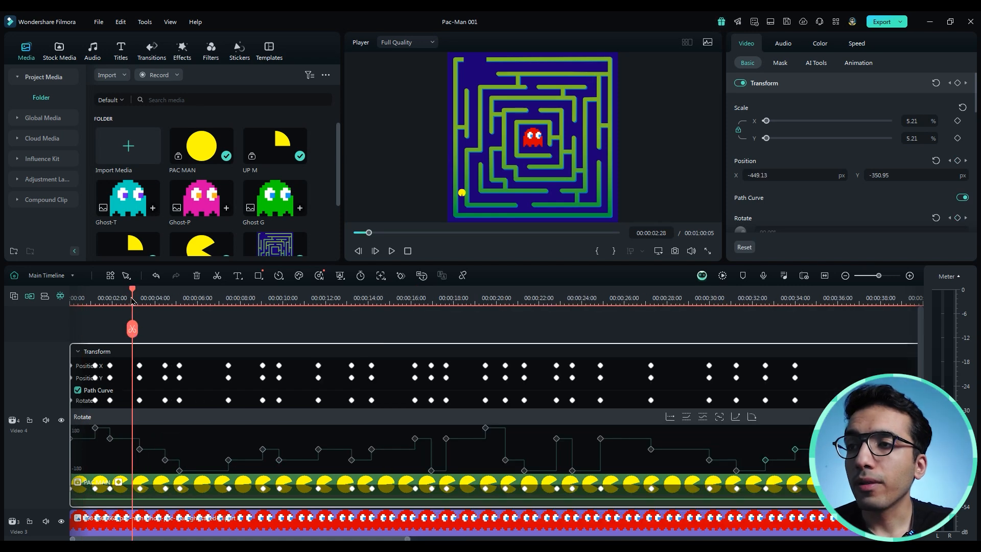
Step: Play the maze animation full screen from the start to check Pac-Man's turns
drag(132, 301, 71, 295)
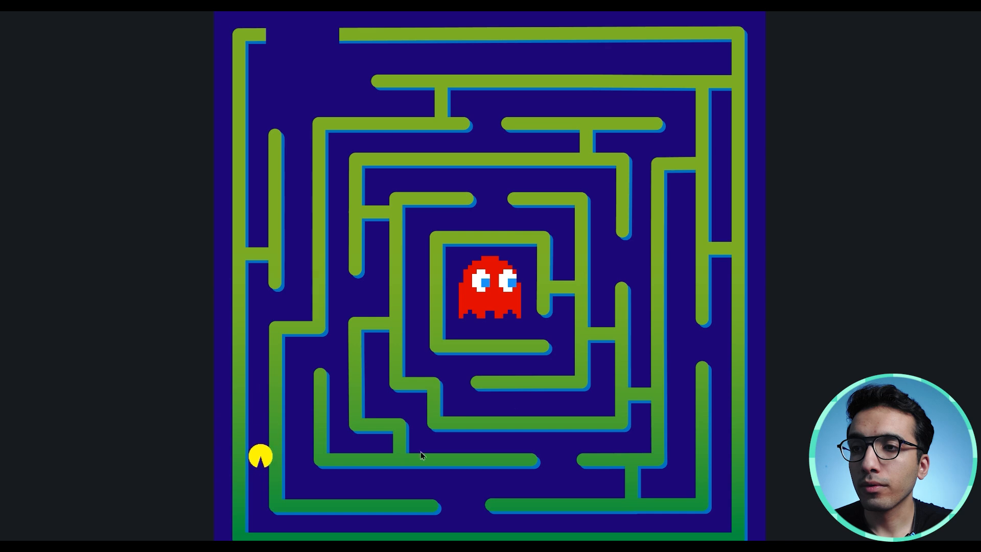
mouse_move(338, 535)
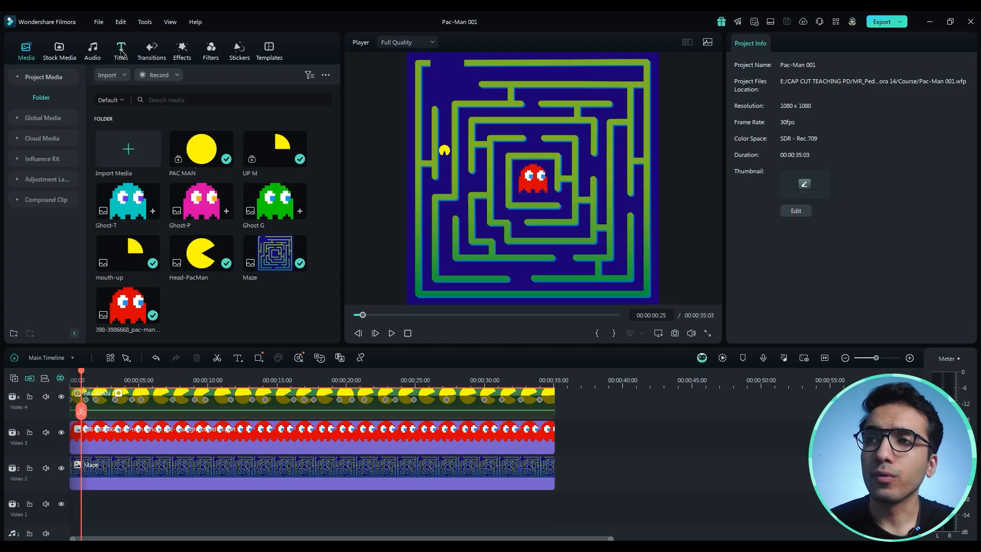
click(121, 51)
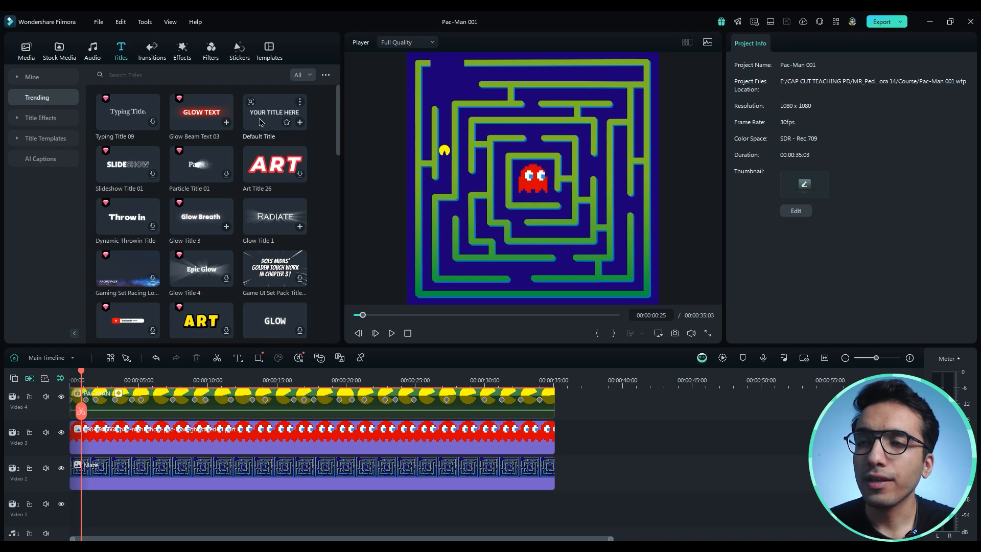
drag(263, 123, 92, 415)
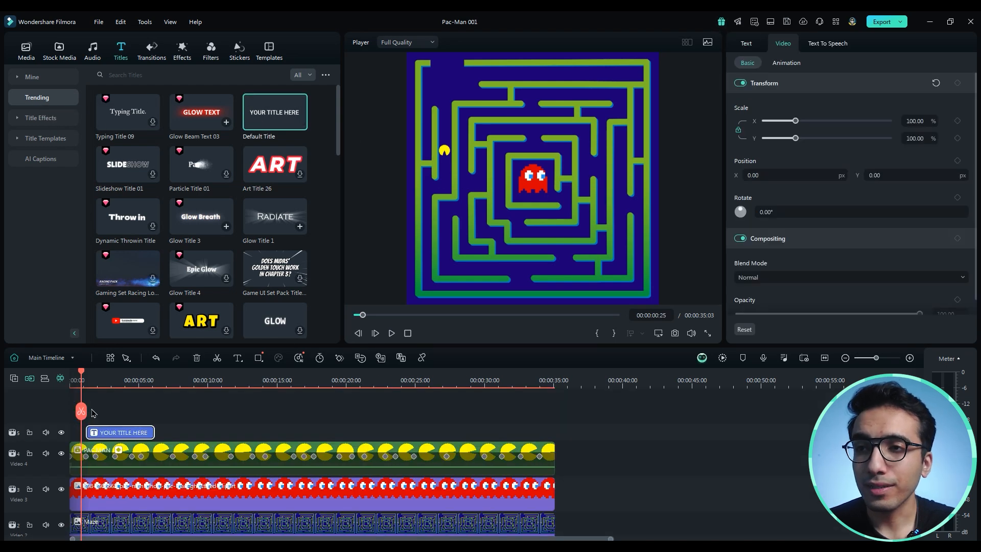
key(ctrl+z)
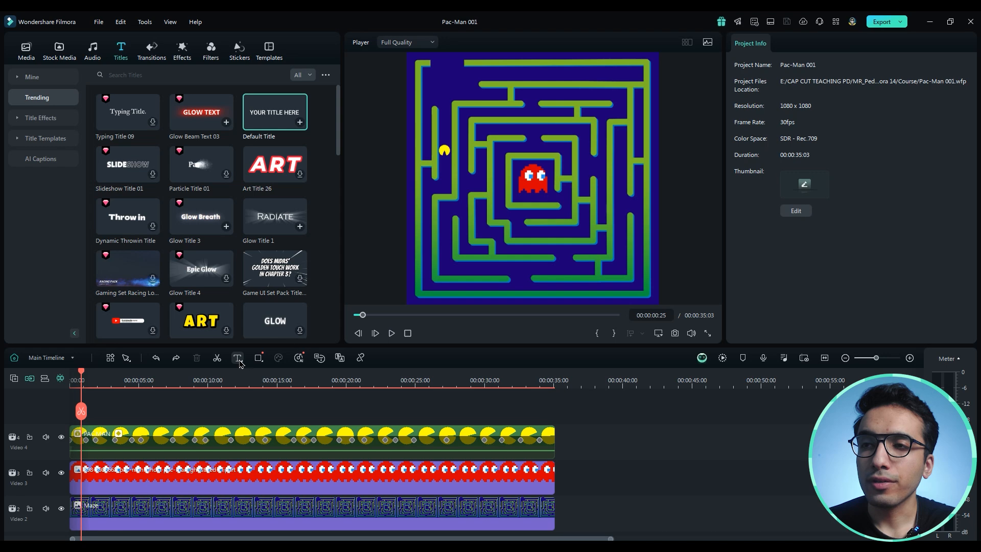
Step: Add a Quick Text clip at 00:00:00:25 and display its placeholder in the preview at 00:00:02:21
mouse_move(240, 364)
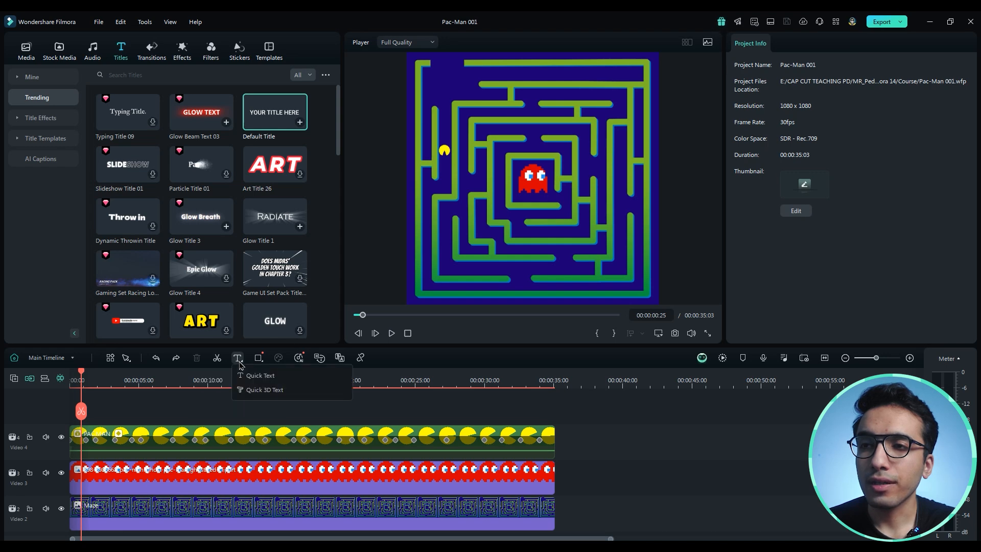
click(260, 375)
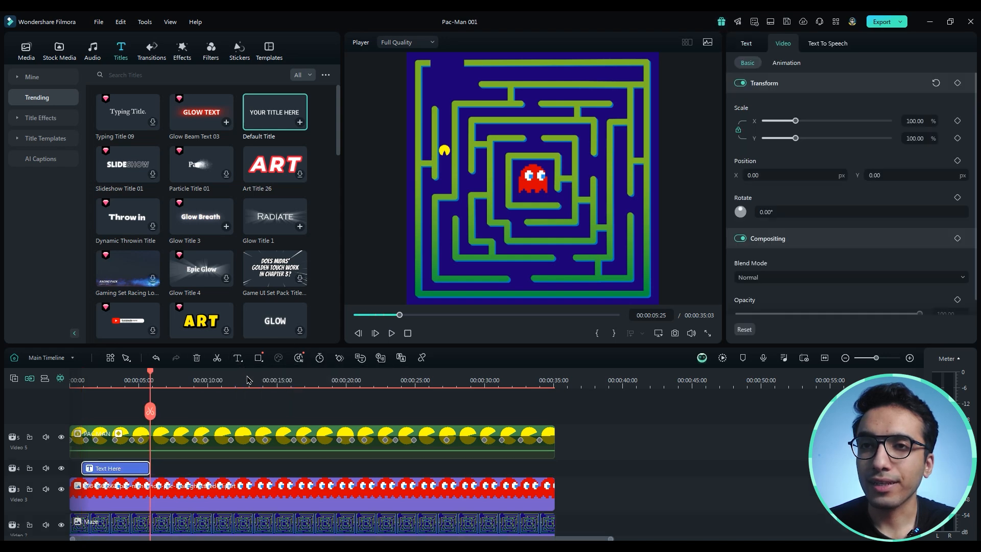
click(107, 384)
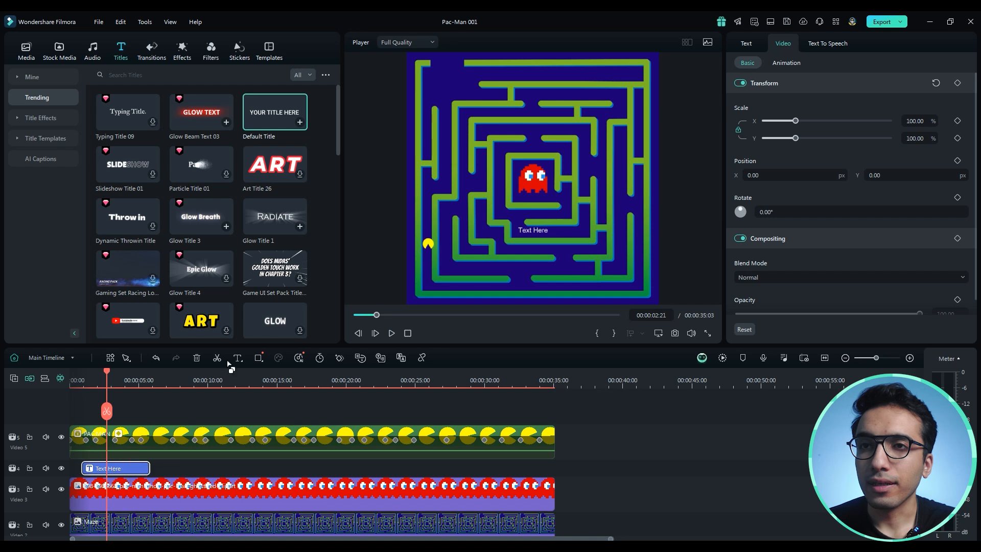
Step: Centre the placeholder text over the maze and replace its wording with a row of dots
drag(533, 229, 547, 182)
double_click(547, 181)
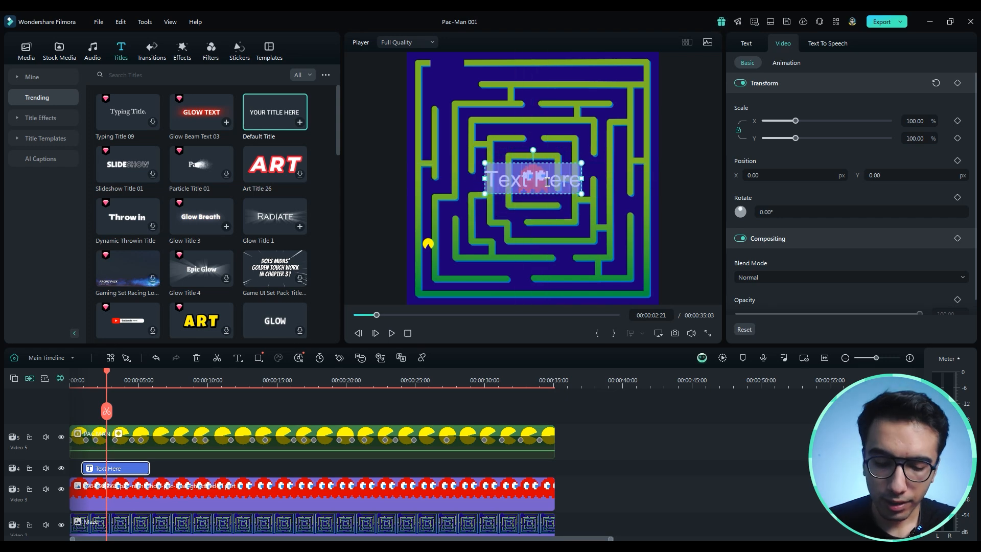
text(..........)
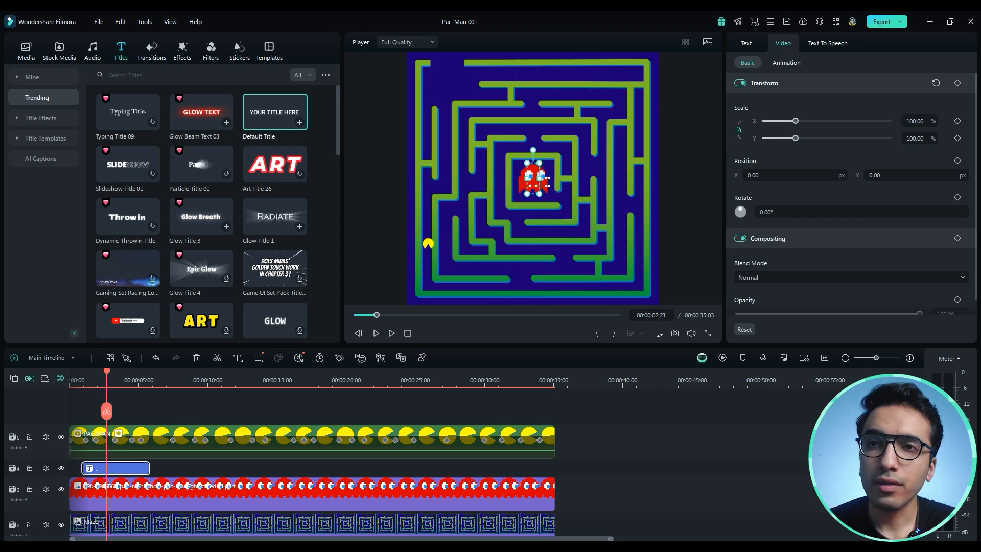
text(..........)
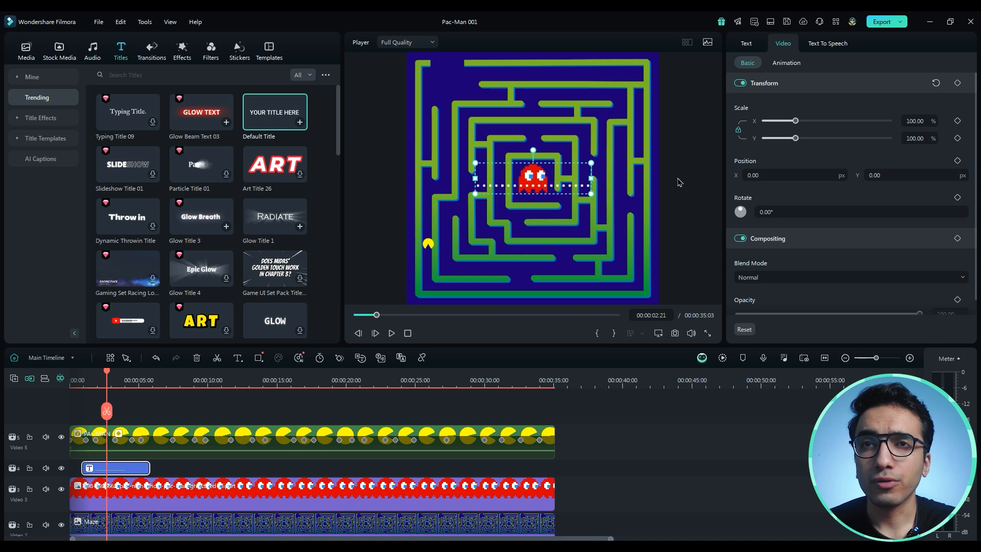
Step: Try the Arial Negreta font on the dots, then return to Arial Unicode MS
click(746, 44)
click(762, 151)
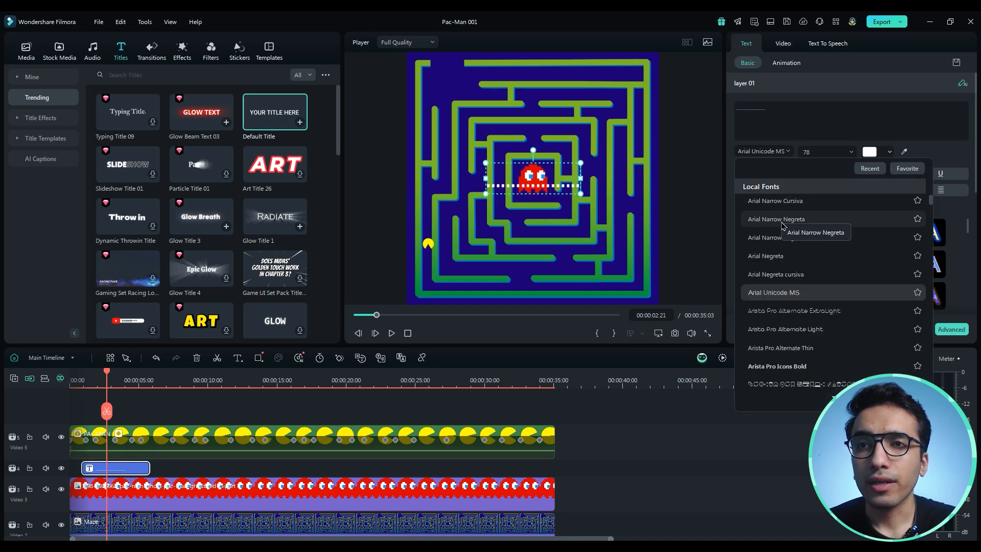
click(778, 256)
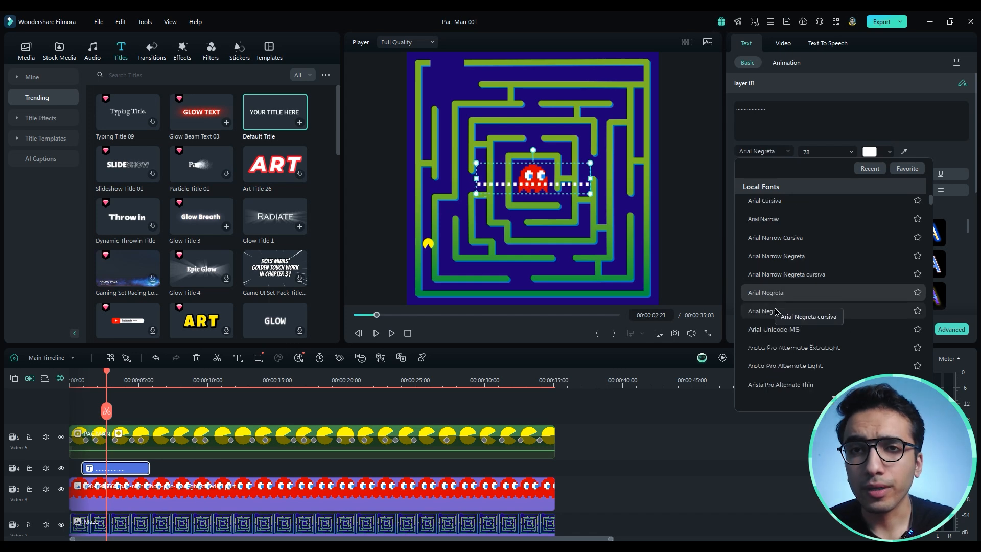
click(774, 328)
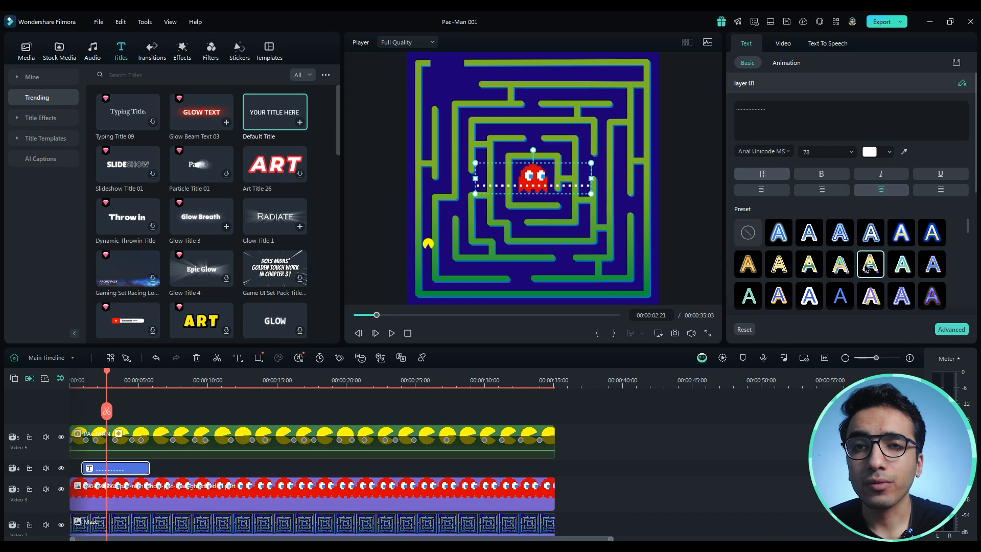
Step: Apply a glowing text preset to the row of dots and scale it down to font size 84
click(748, 295)
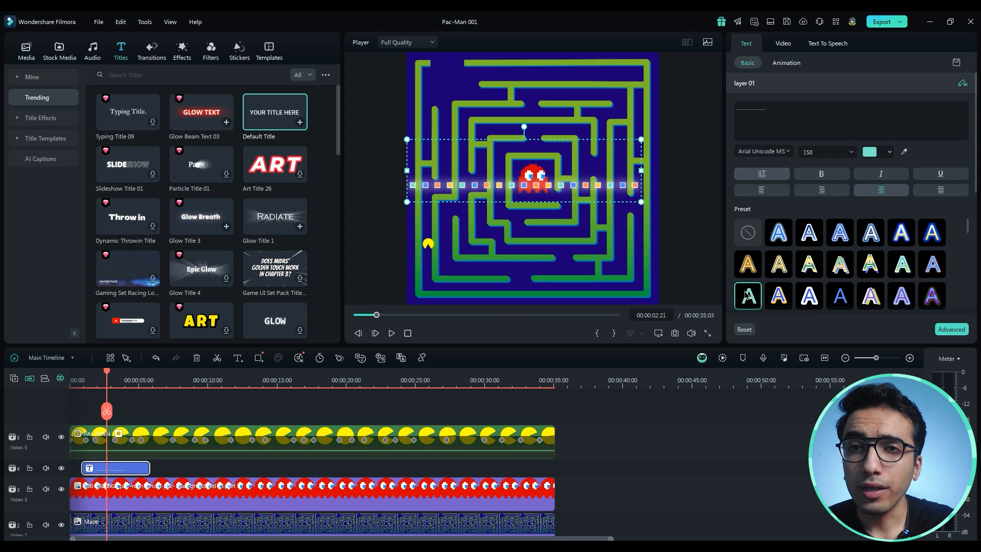
scroll(747, 295, down, 5)
drag(630, 193, 640, 187)
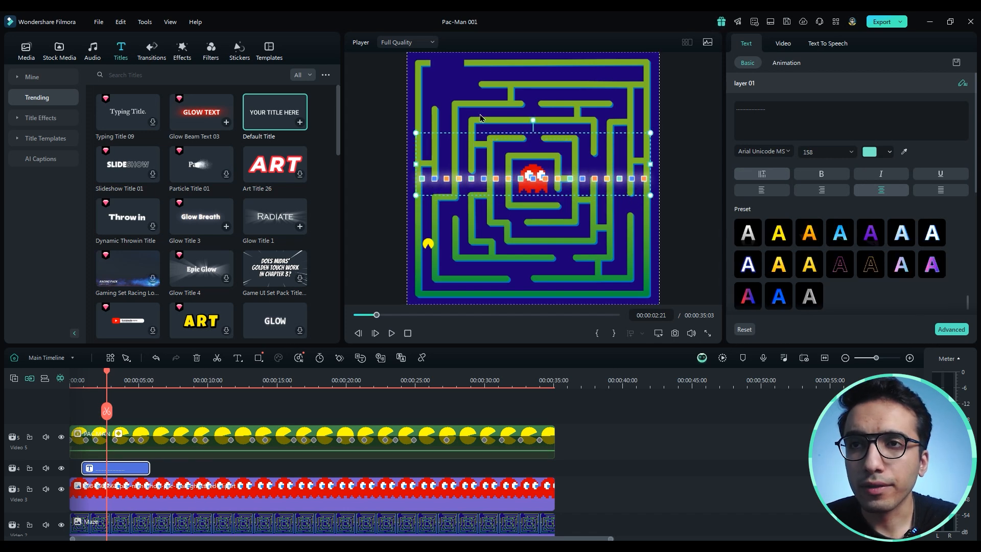
drag(650, 195, 488, 144)
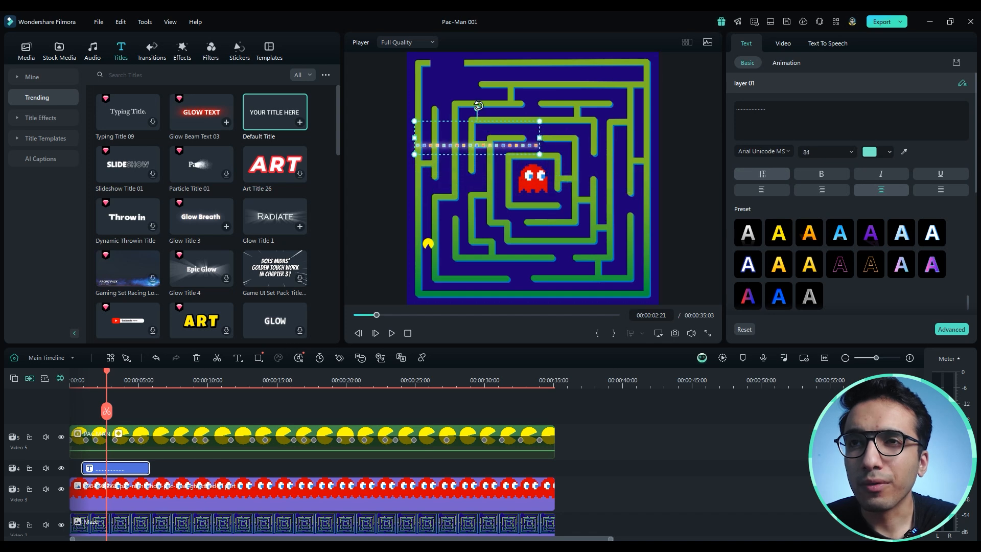
Step: Rotate the row of dots to 90° and place it along the maze's first vertical corridor
drag(479, 105, 485, 107)
drag(510, 121, 458, 128)
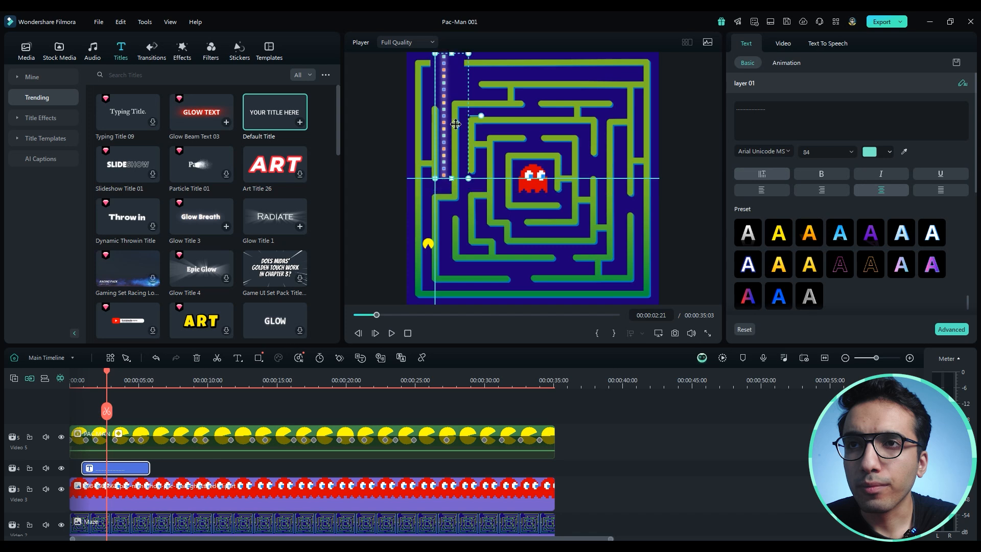
Step: Set the dots' letter spacing to 12 and shorten the text to nine dots that fit the first corridor
scroll(800, 217, down, 5)
scroll(798, 239, up, 5)
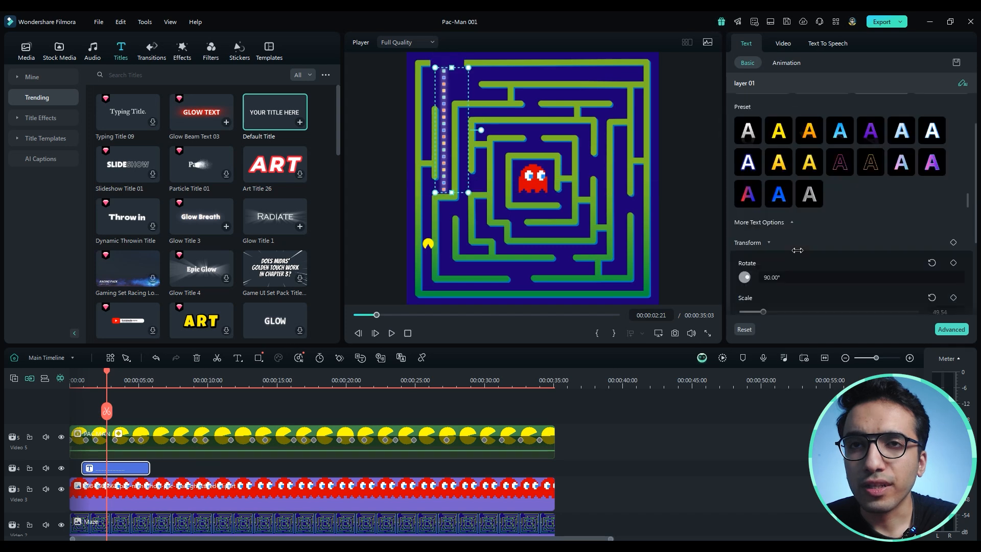
scroll(799, 256, down, 5)
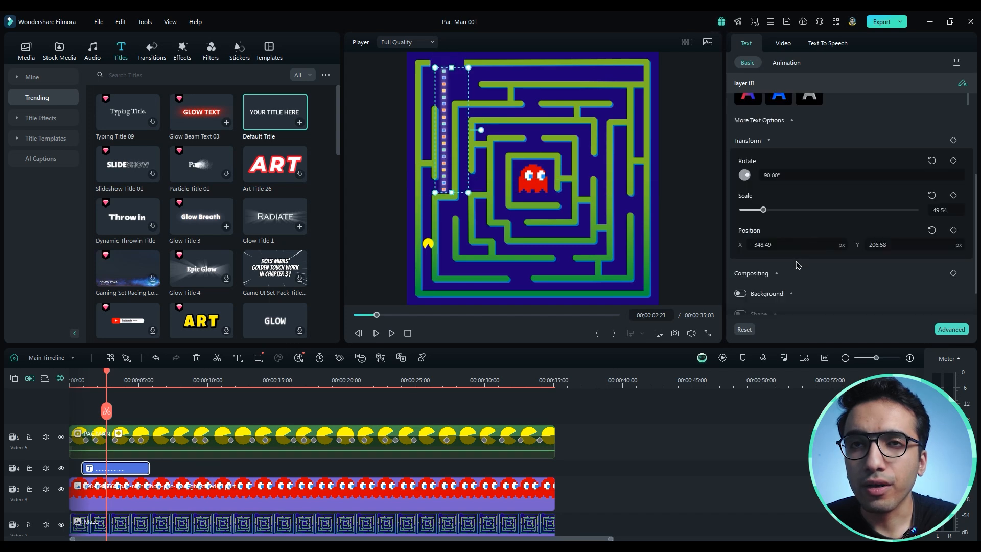
scroll(798, 264, up, 2)
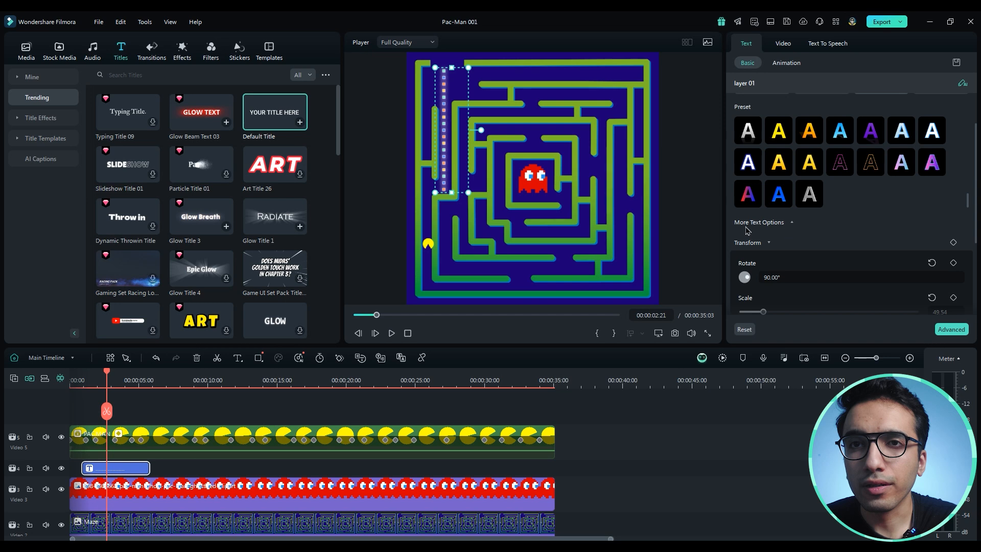
click(766, 223)
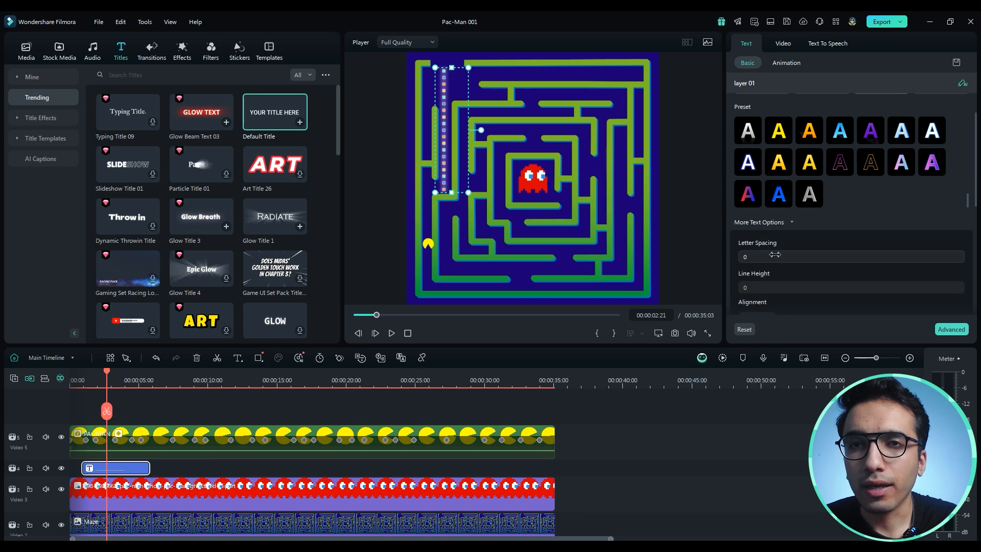
drag(776, 255, 781, 255)
double_click(446, 106)
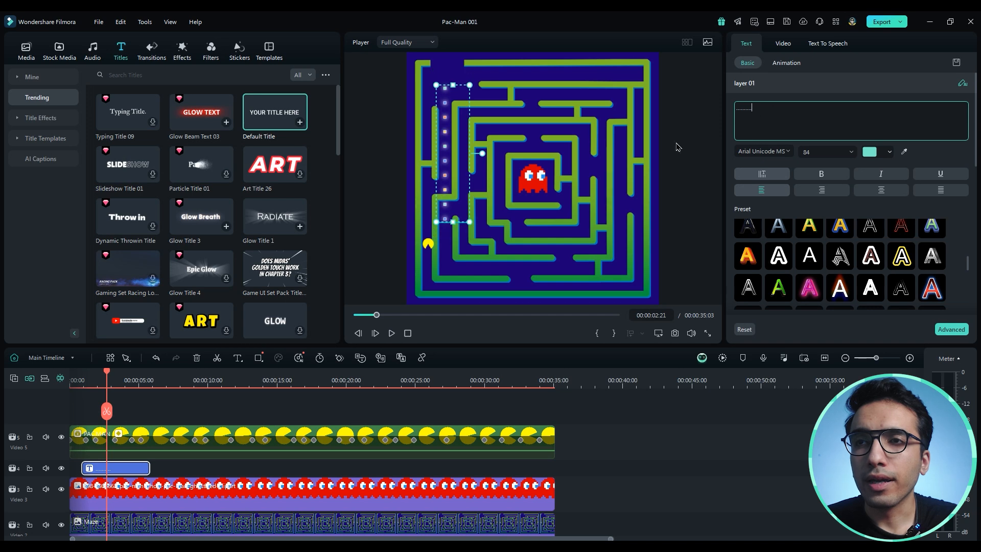
Step: Run the dots clip from 00:00:00:00 to 00:00:05:05 and check the dots against Pac-Man's first path
click(77, 383)
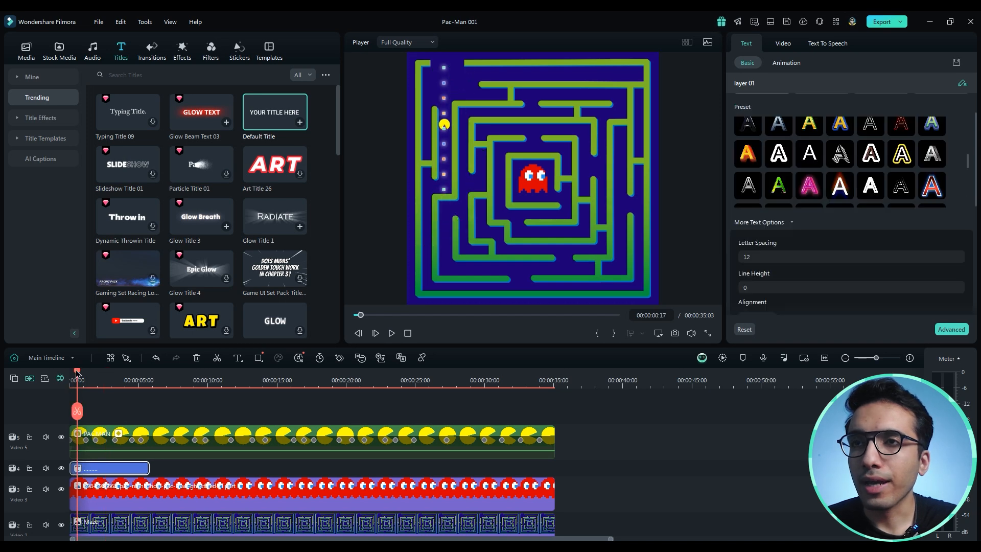
drag(76, 372, 71, 372)
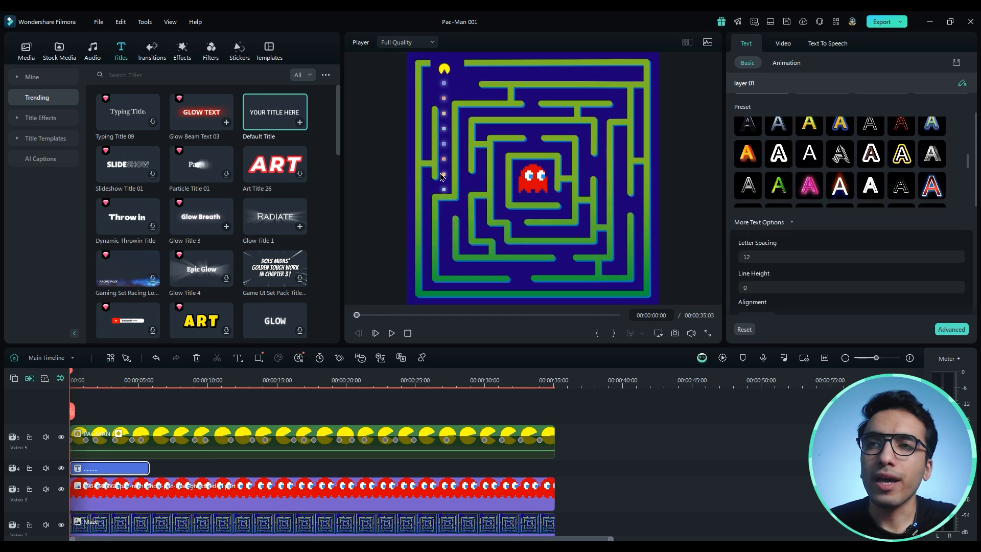
key(space)
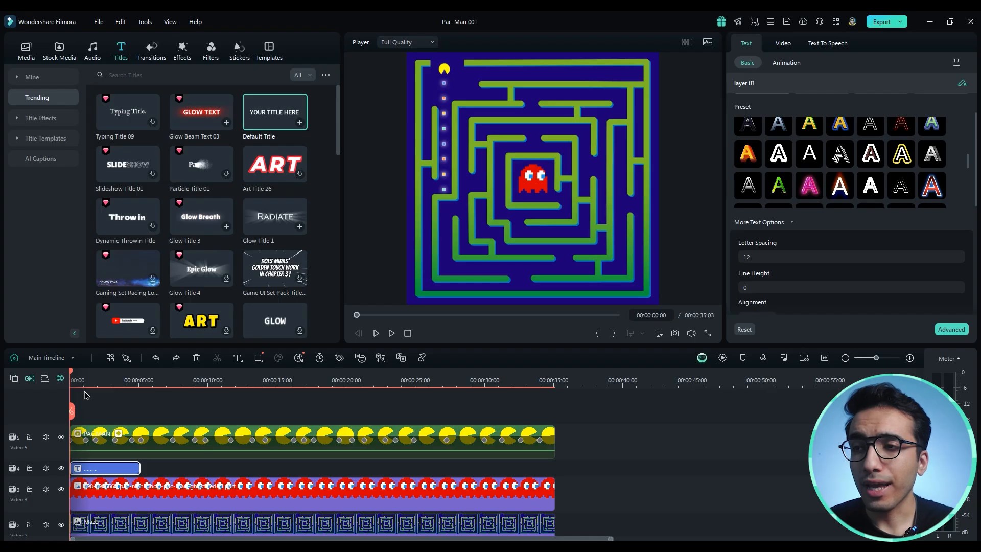
Step: Paste a copy of the dots clip and park it on the track above at about 00:00:08:00
key(ctrl+v)
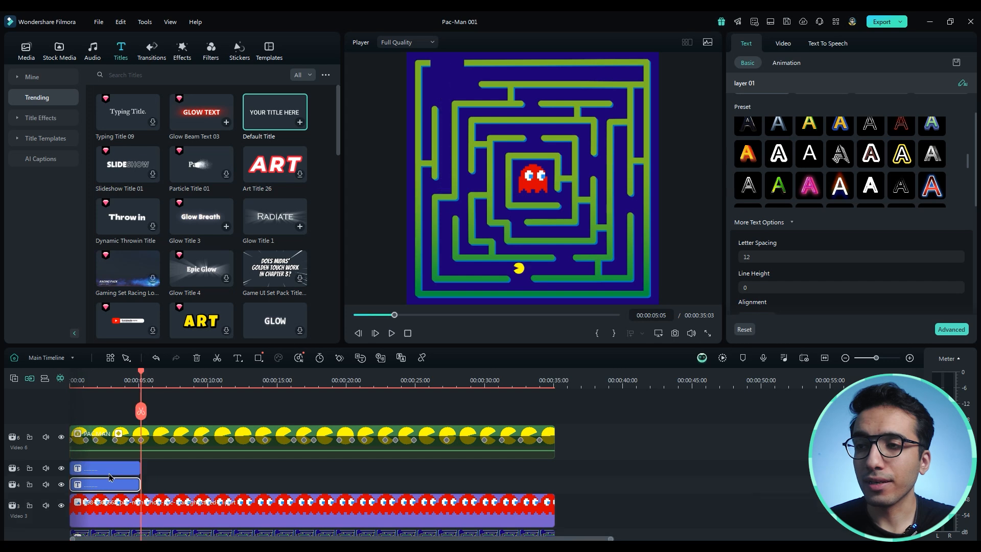
drag(84, 469, 196, 473)
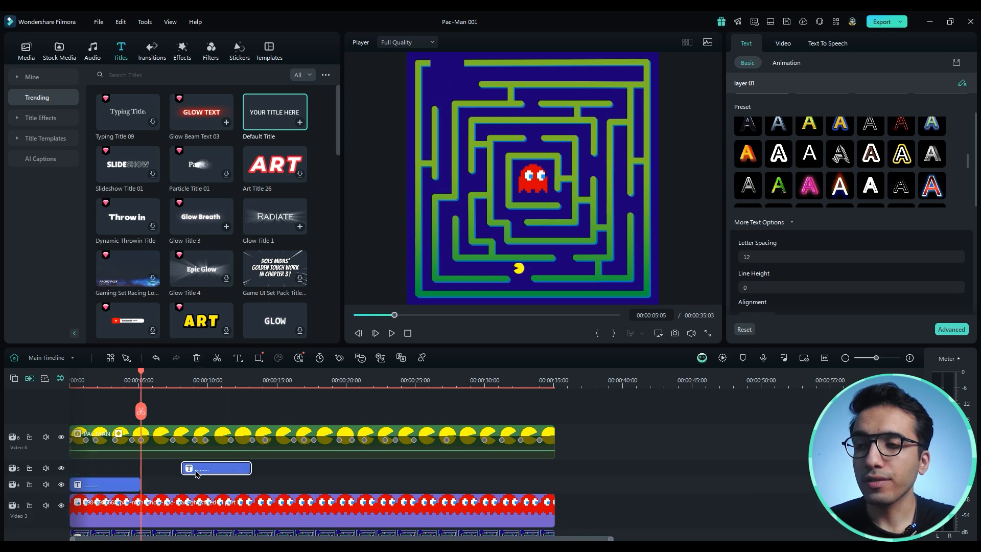
drag(145, 381, 88, 381)
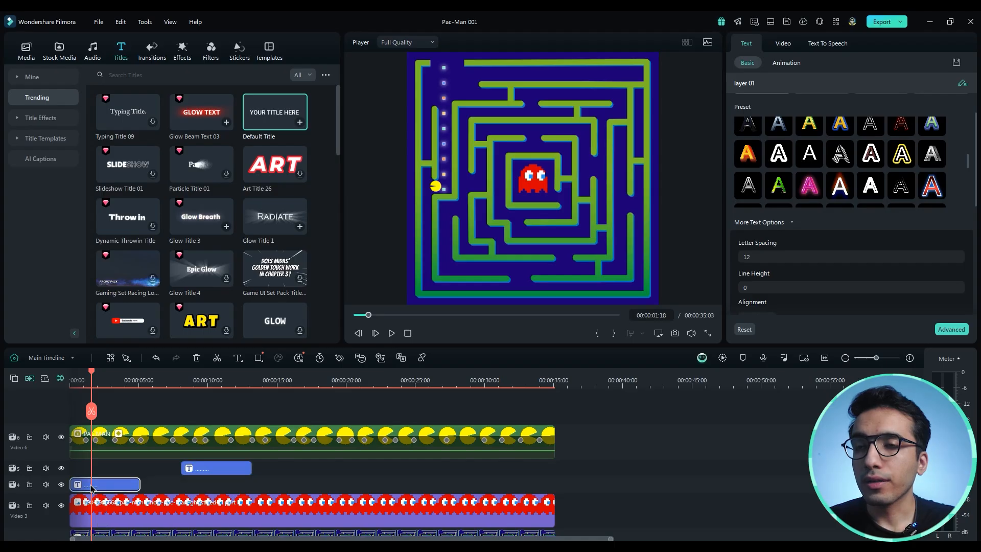
Step: Turn the original dots clip into a compound clip named T1
right_click(92, 489)
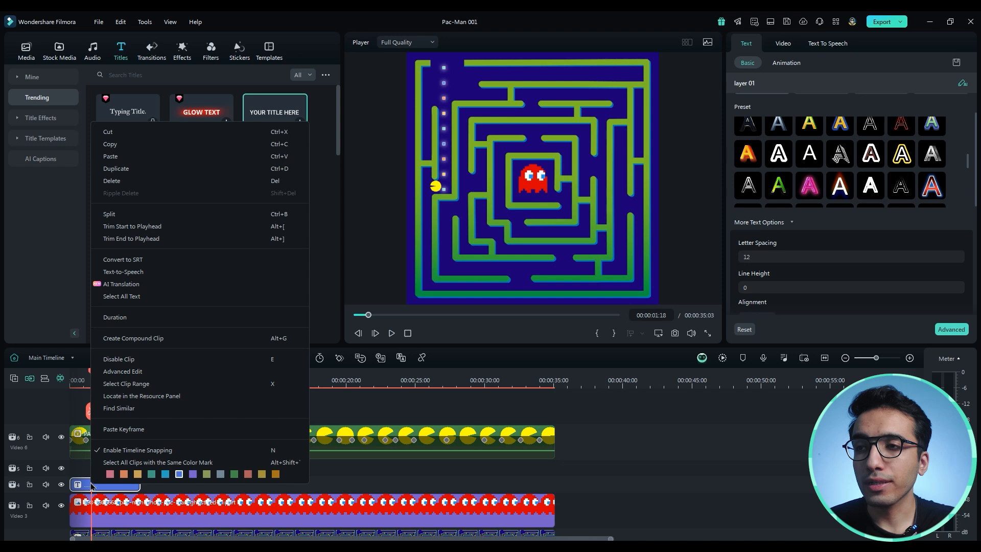
click(133, 338)
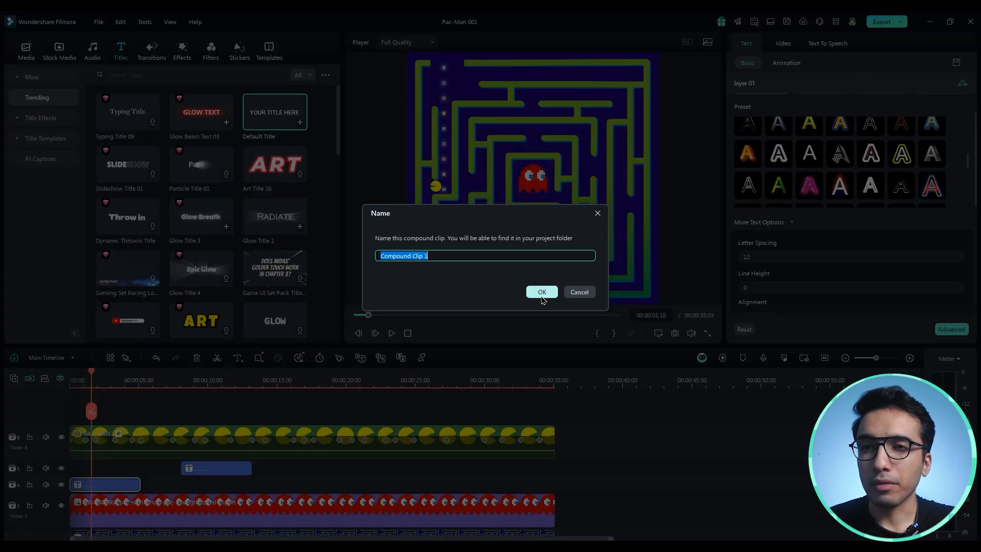
click(542, 292)
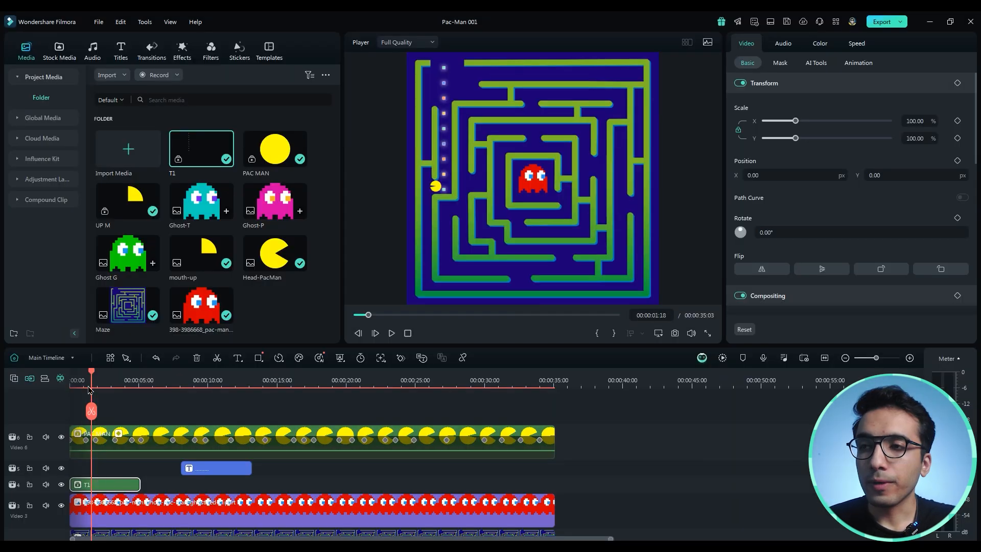
Step: At 00:00:00:00, add a single-line mask to T1, rotated 90° at X -126.80, Y 454.74, and keyframe its Position
drag(94, 378, 73, 382)
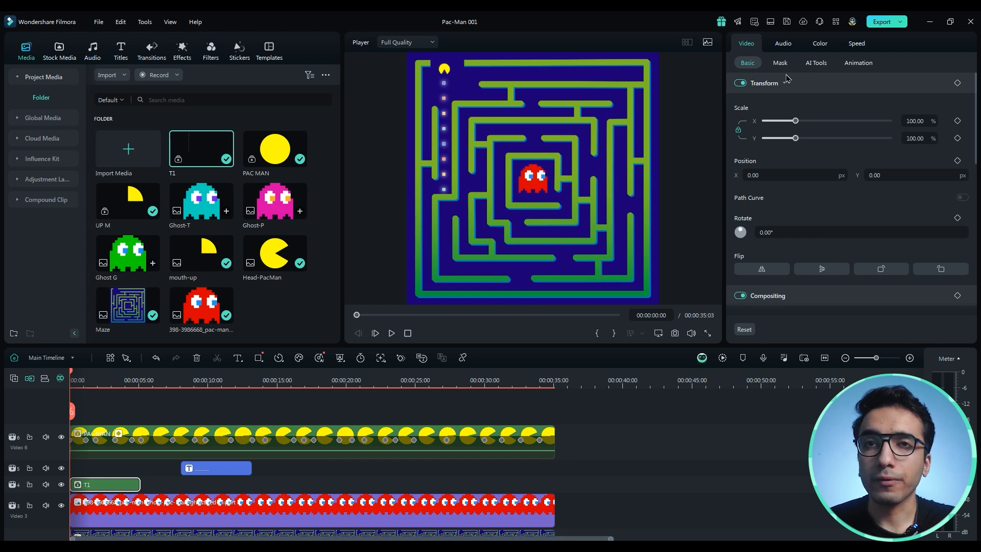
click(779, 63)
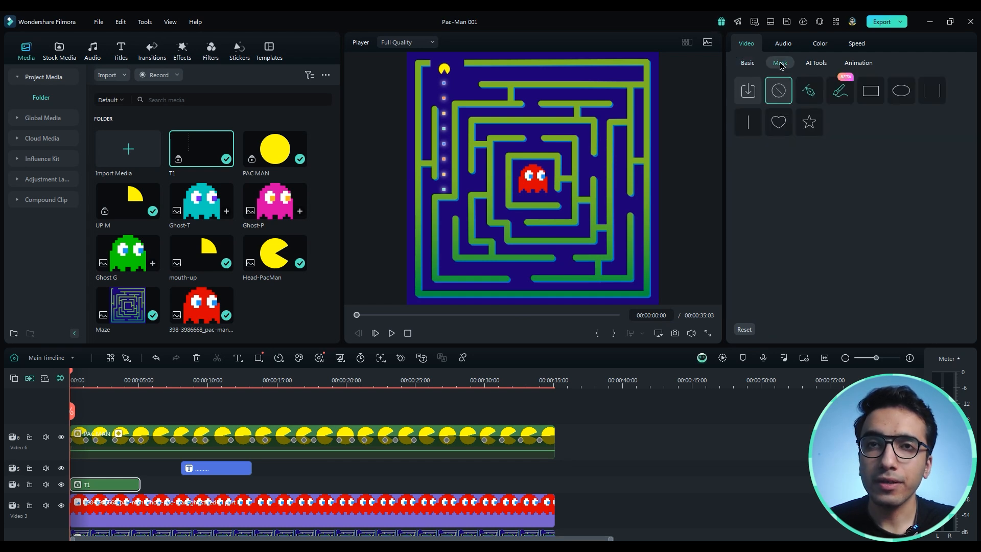
click(751, 129)
drag(532, 179, 528, 119)
drag(523, 196, 506, 72)
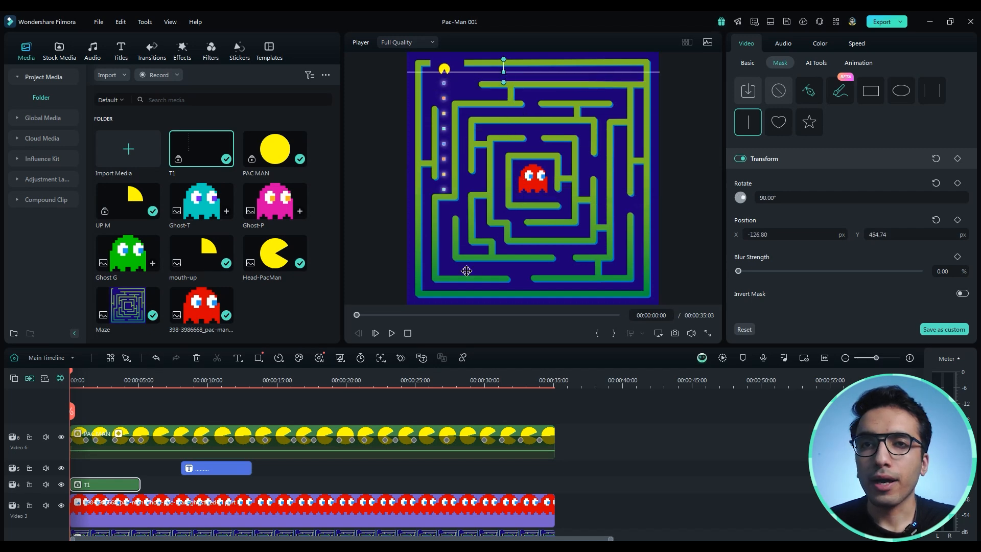
click(957, 221)
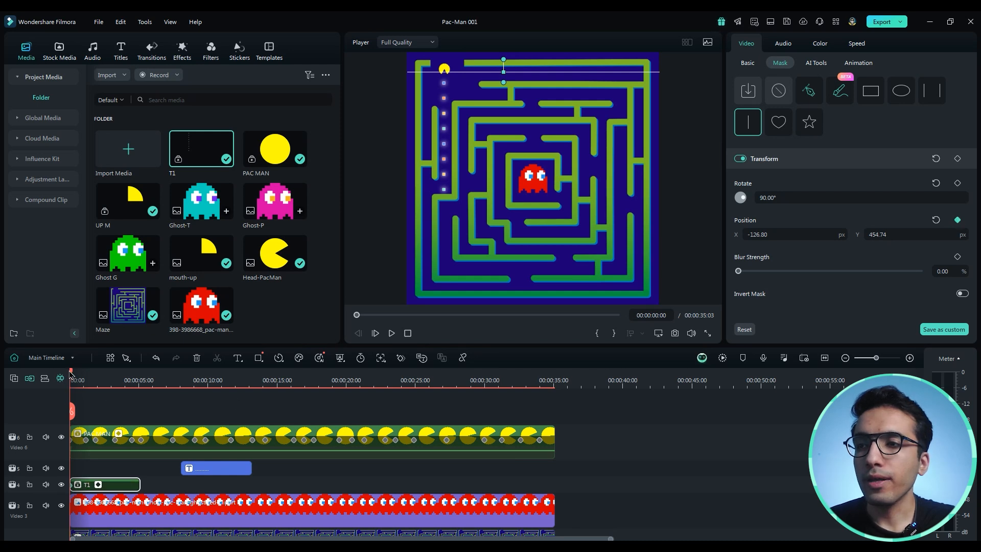
Step: At 00:00:01:06, move the mask line down past the last dot to Y -45.91
drag(72, 377, 86, 378)
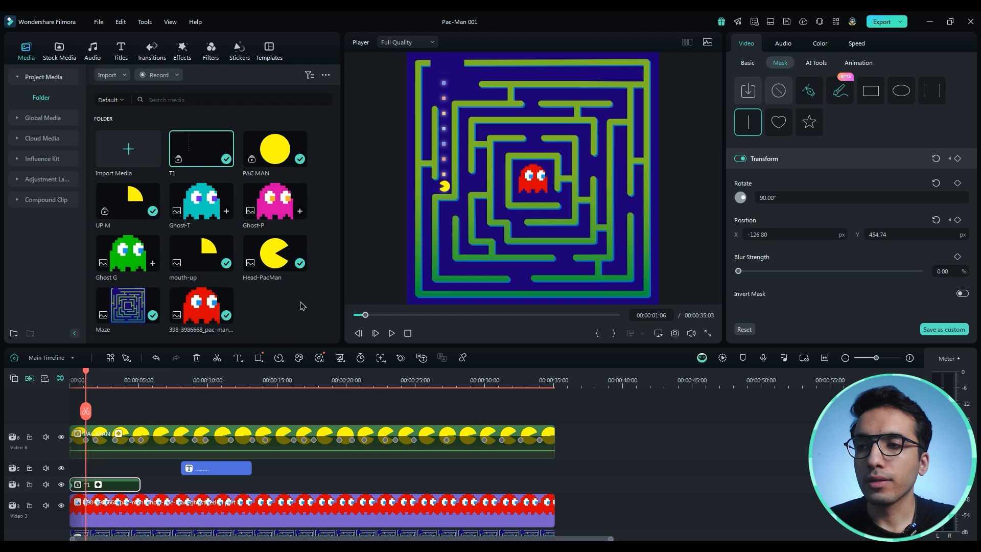
click(443, 157)
drag(504, 71, 504, 188)
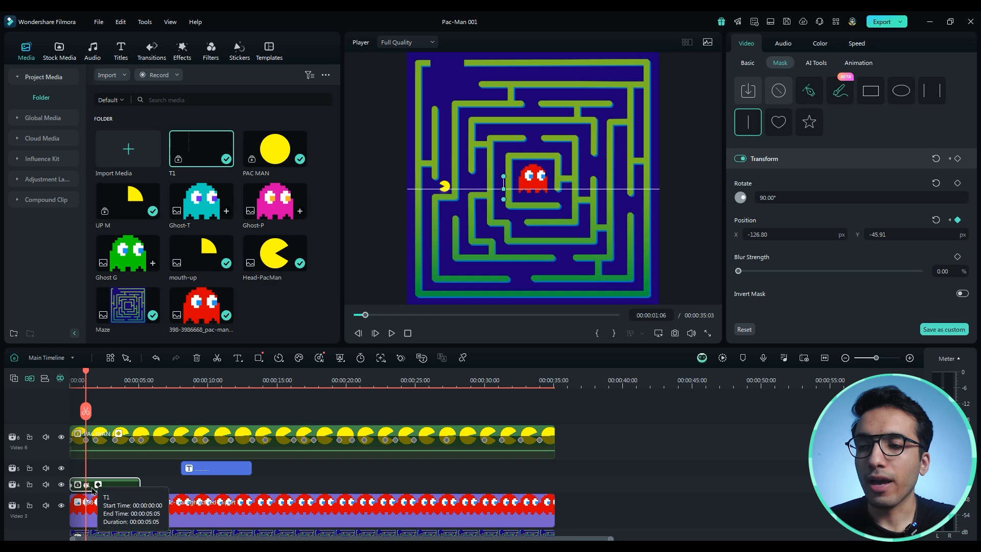
Step: Play the animation from the start to check that the mask hides the dots as Pac-Man passes
scroll(70, 490, up, 4)
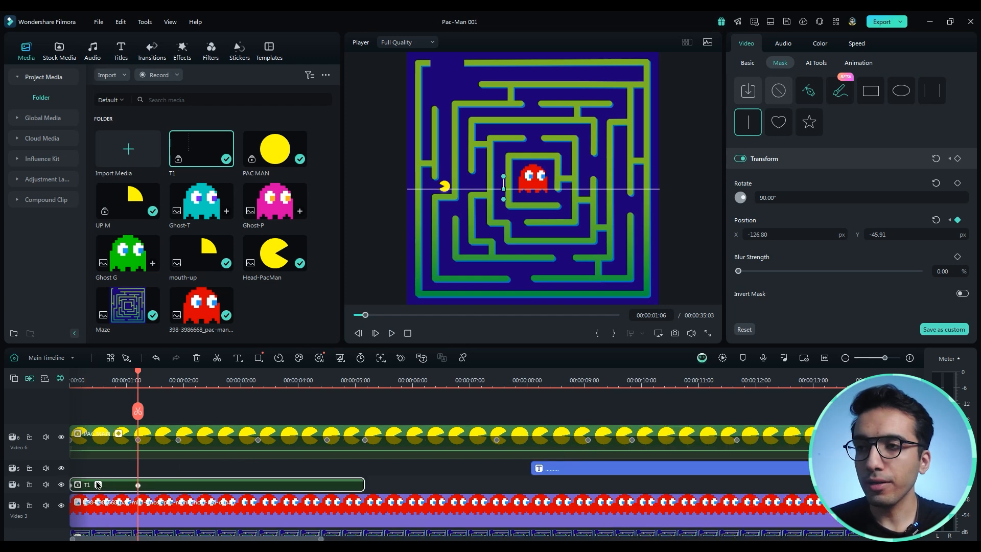
drag(137, 373, 72, 373)
key(space)
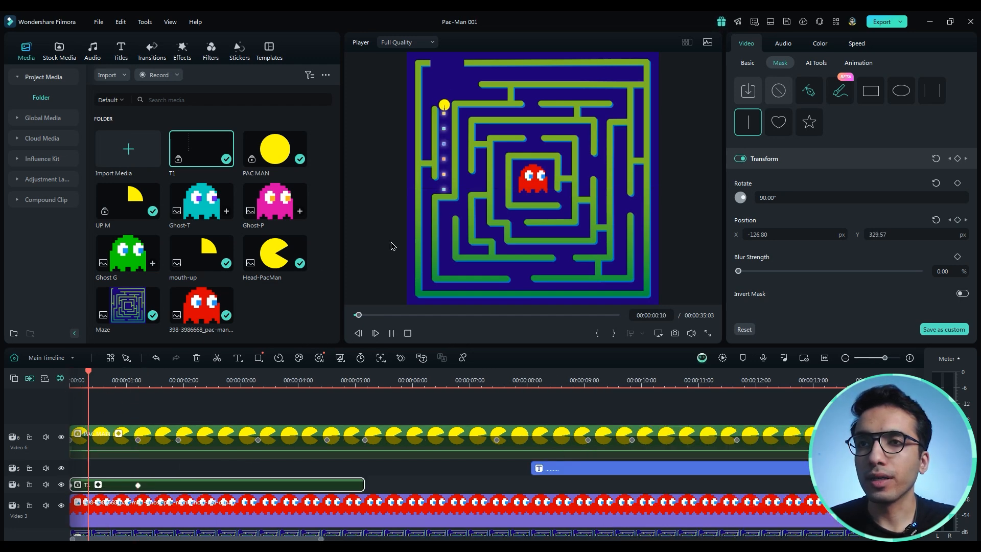
key(space)
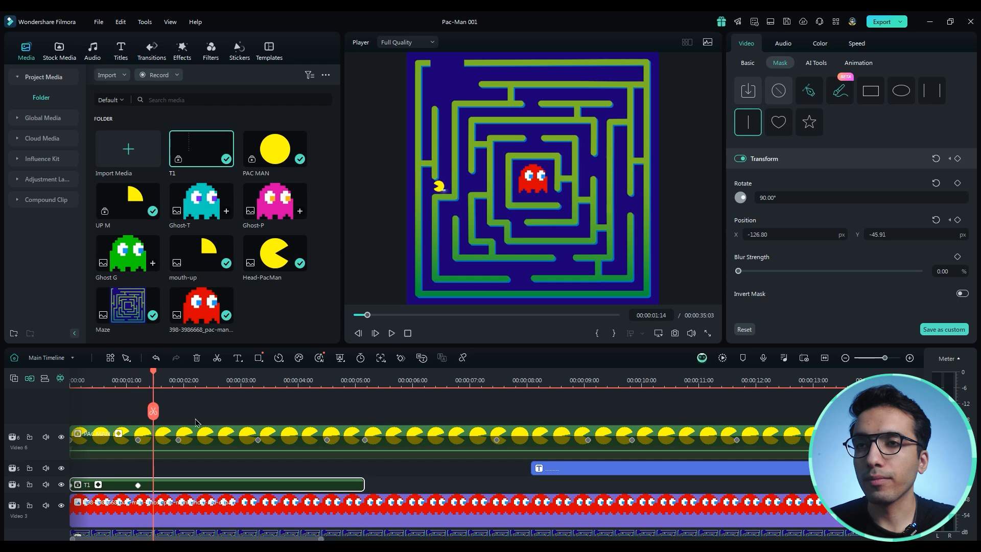
Step: Lower the mask's Position keyframe at 00:00:01:06 to X -144.29, Y -142.11
mouse_move(153, 378)
mouse_down()
mouse_move(178, 388)
mouse_move(140, 387)
mouse_up()
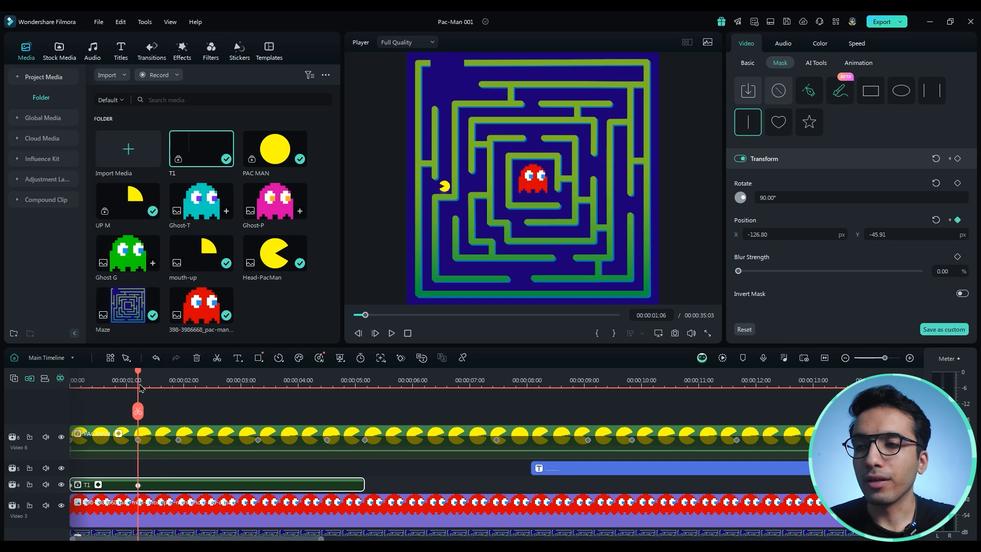
drag(415, 212, 468, 212)
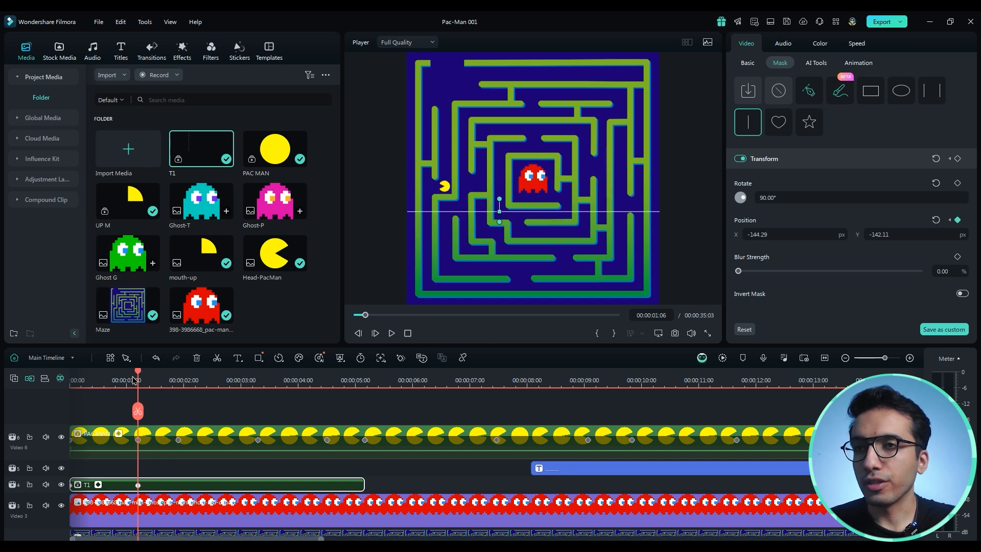
Step: Replay the lowered mask line over T1's dots from the start, and slightly raise the mask's Blur Strength
drag(134, 379, 74, 388)
key(space)
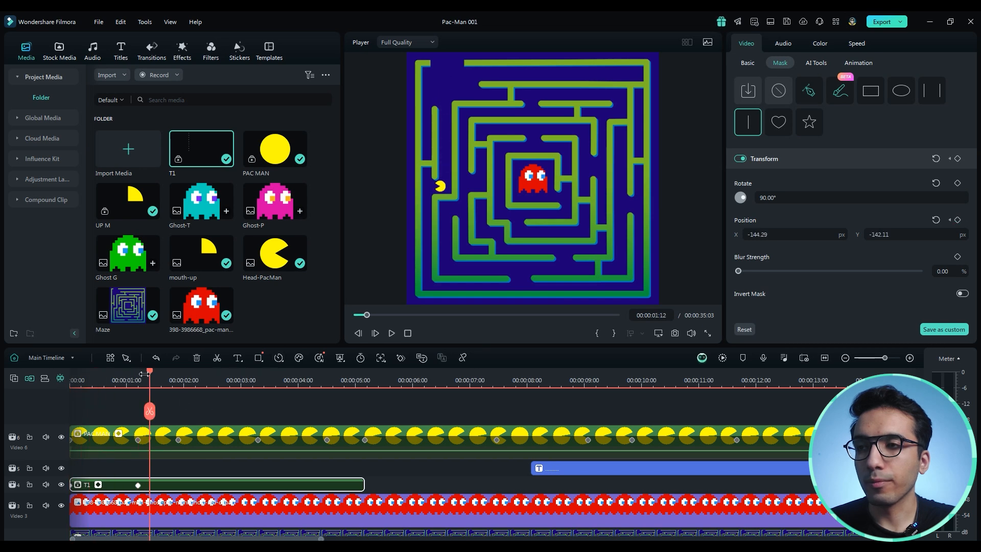
drag(148, 377, 133, 407)
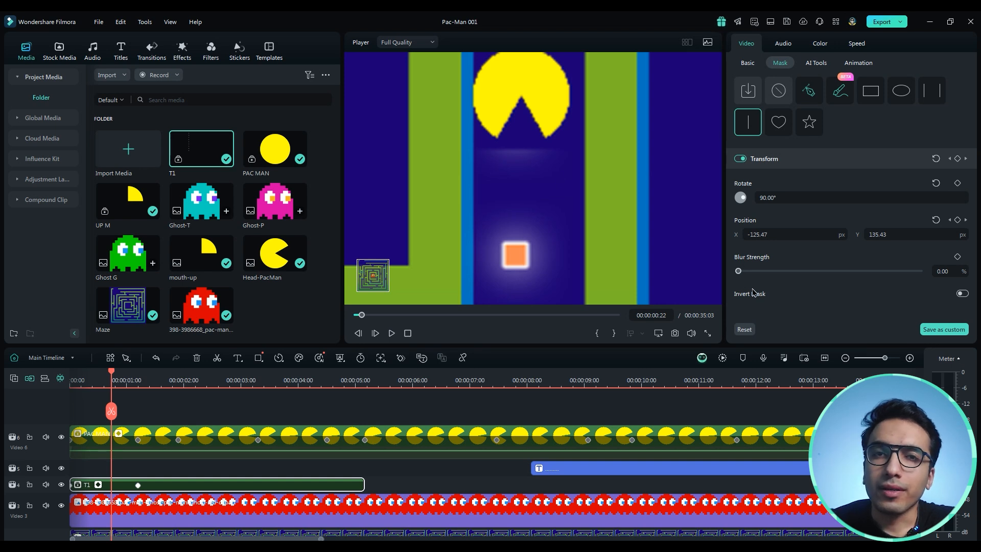
drag(739, 271, 744, 272)
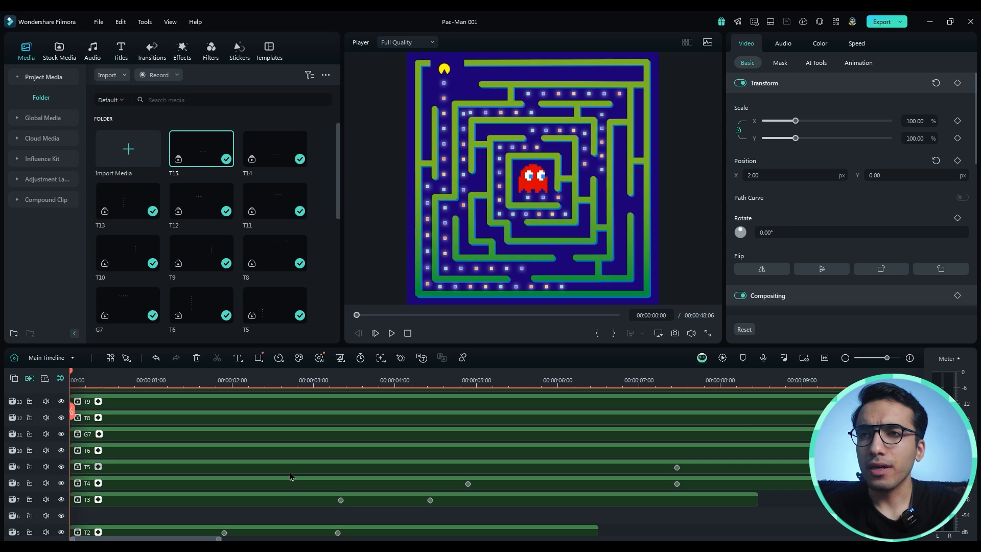
Step: Place the Ghost-T, Ghost-P and Ghost G images one after another on a new track above PAC MAN, starting at 00:00:00:00
scroll(291, 476, up, 3)
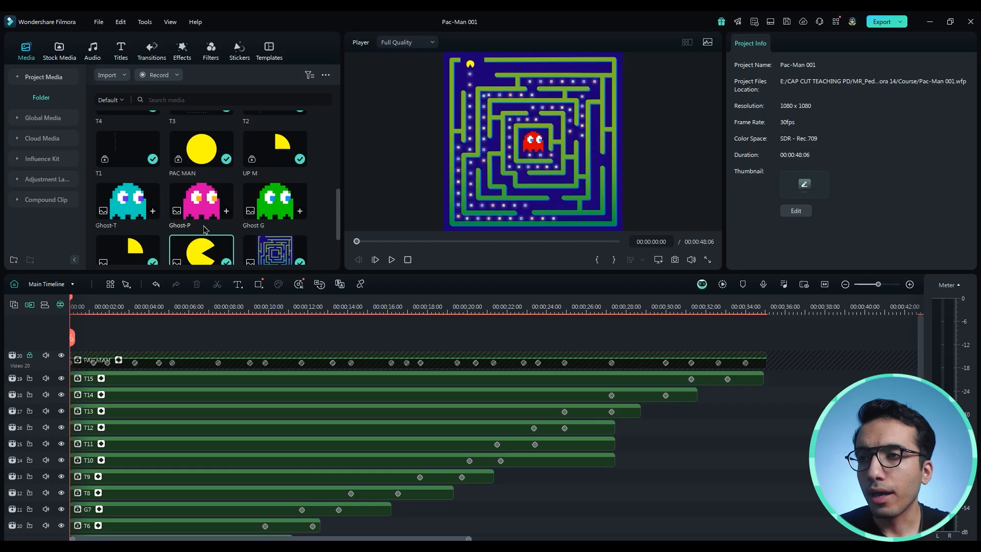
double_click(275, 201)
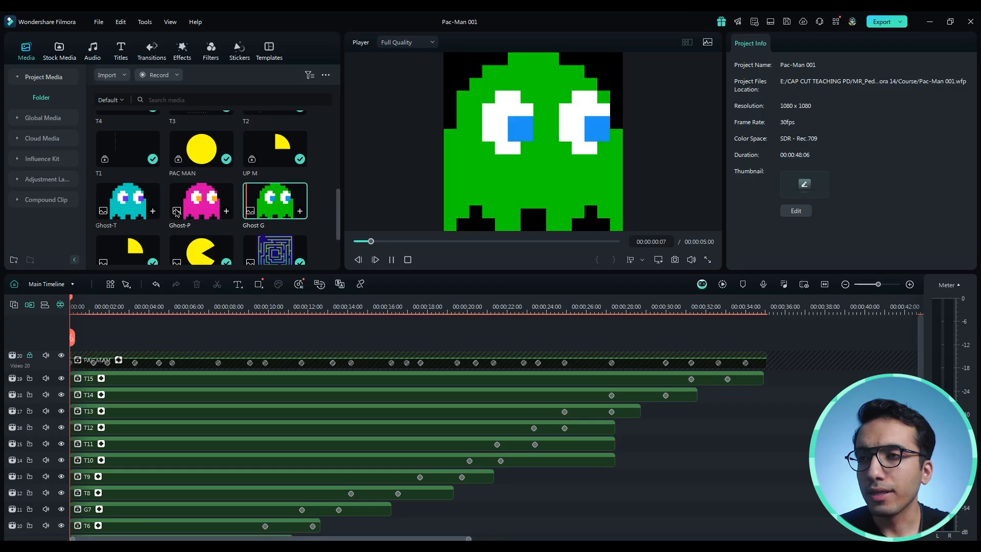
click(141, 206)
drag(143, 207, 77, 334)
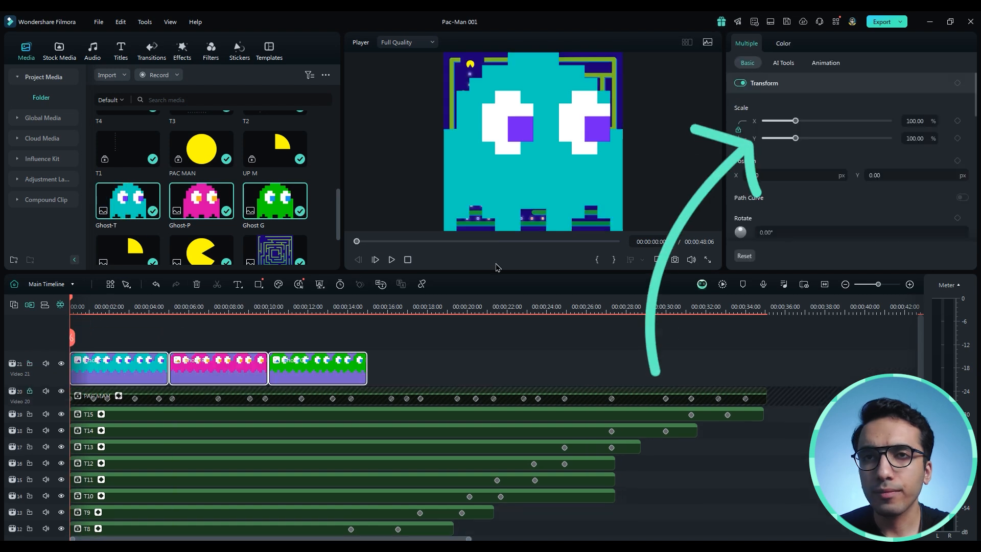
Step: Scale the three selected ghosts to 4.94% and set their Position to X -412.00, Y -35.00
drag(796, 123, 766, 138)
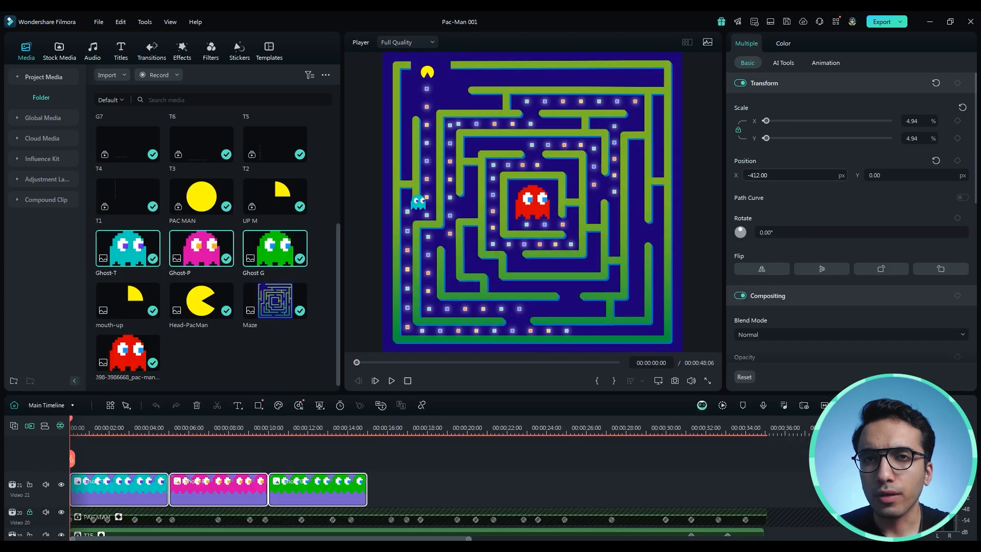
drag(909, 176, 894, 175)
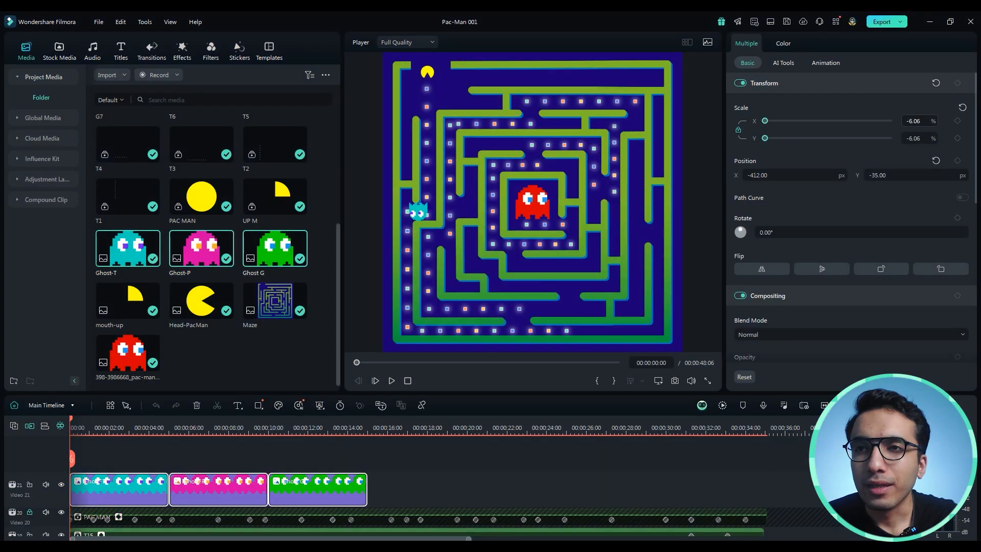
Step: Stack the ghosts on separate tracks and position the pink one at X -53.23, Y -425.05 and the green one at X -325.53, Y -125.15
drag(418, 212, 516, 320)
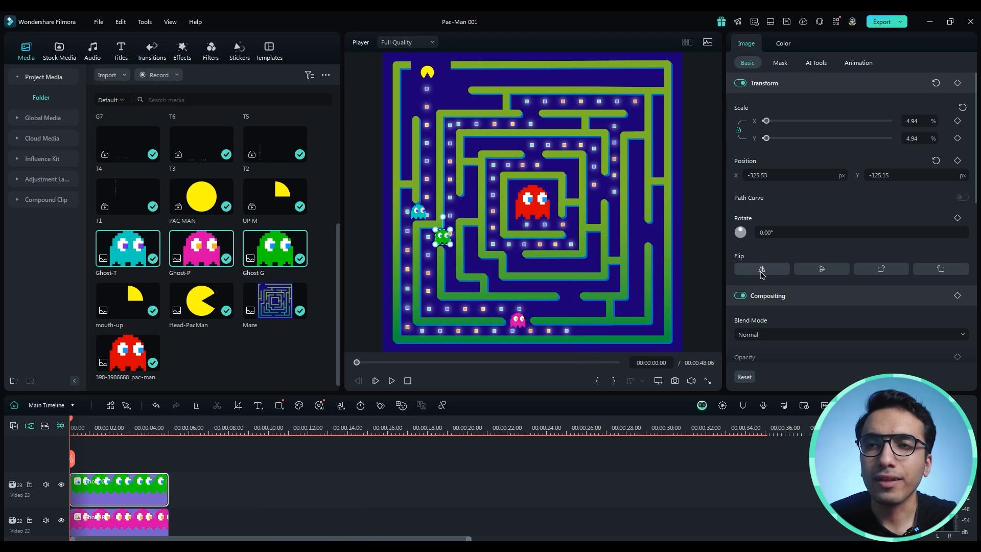
click(520, 321)
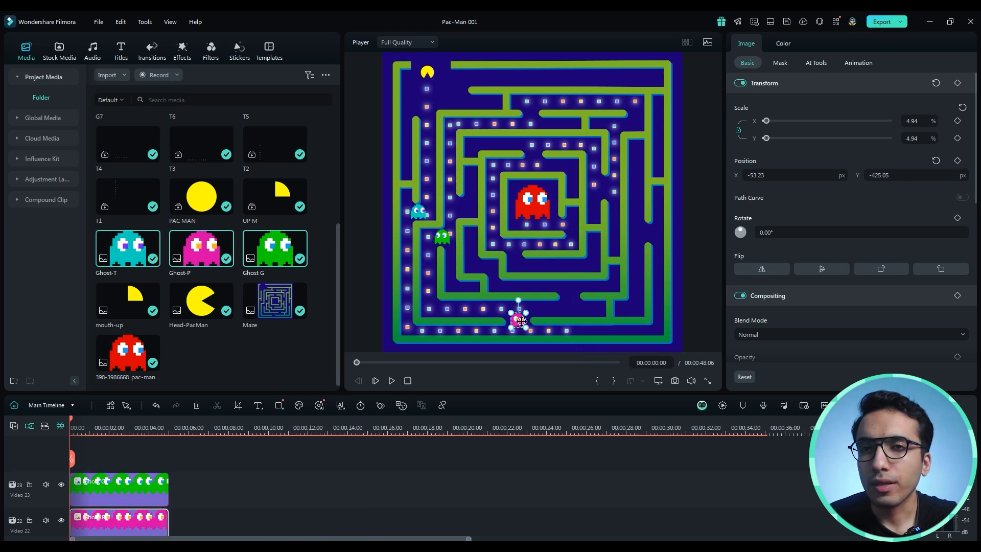
click(809, 274)
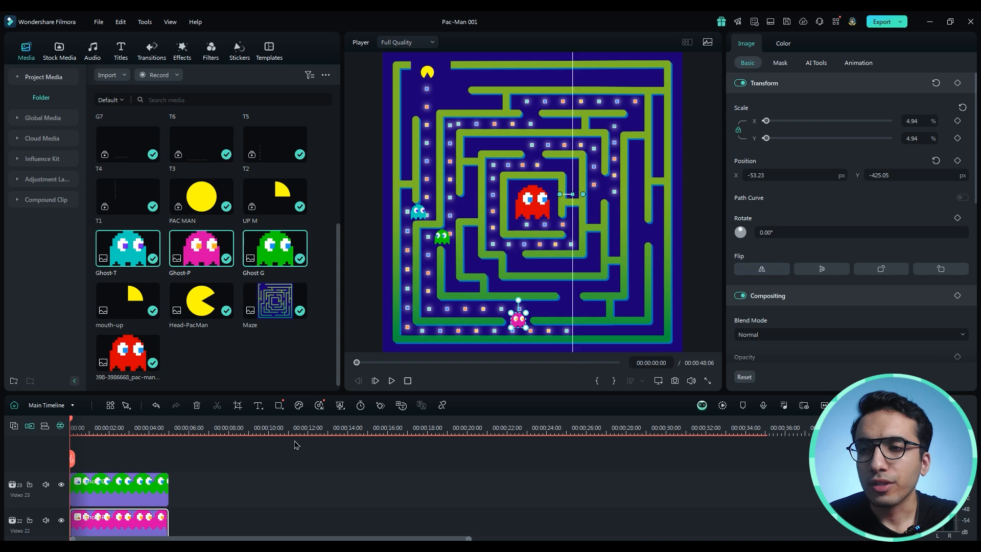
Step: Extend the ghost clips to the end of T15 and place a second cyan, green and pink ghost further along the maze path
scroll(85, 503, down, 2)
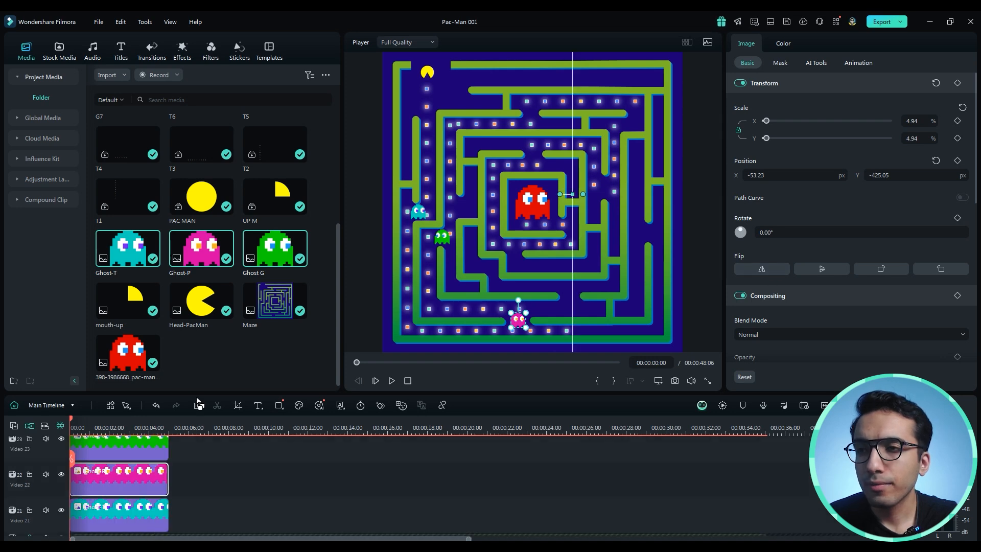
drag(233, 311, 763, 475)
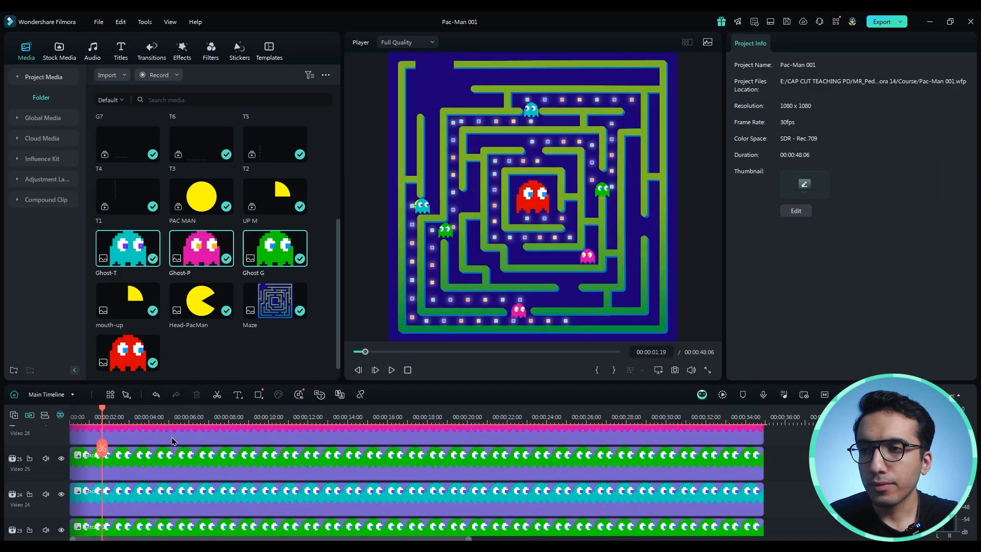
Step: Play the animation from the start to check how Pac-Man overlaps the first cyan ghost, and inspect the track order
scroll(146, 432, down, 5)
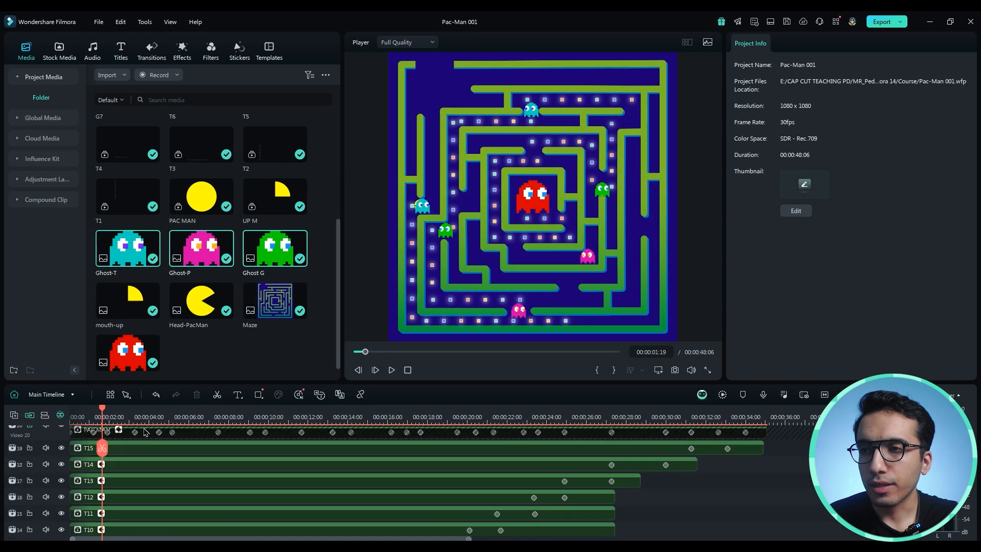
drag(102, 408, 71, 409)
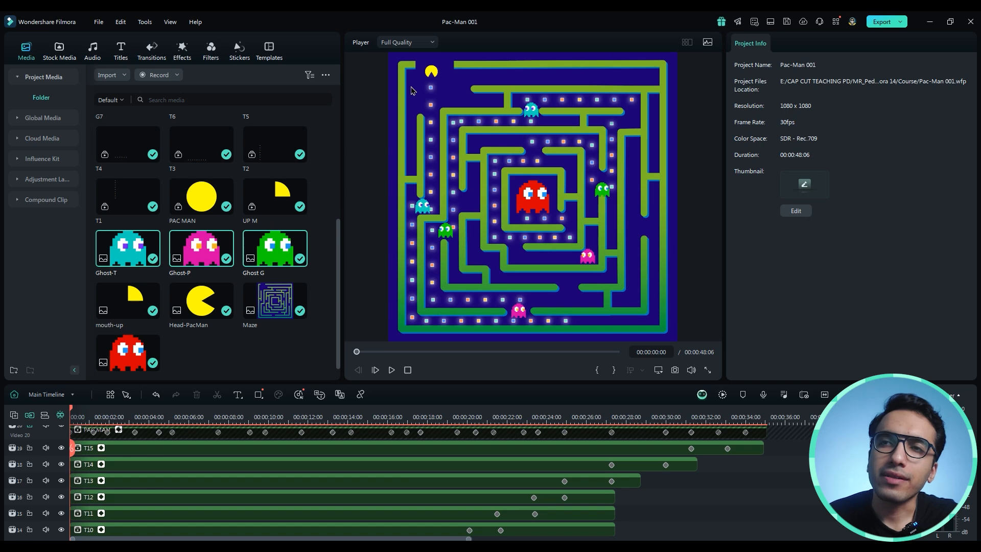
key(space)
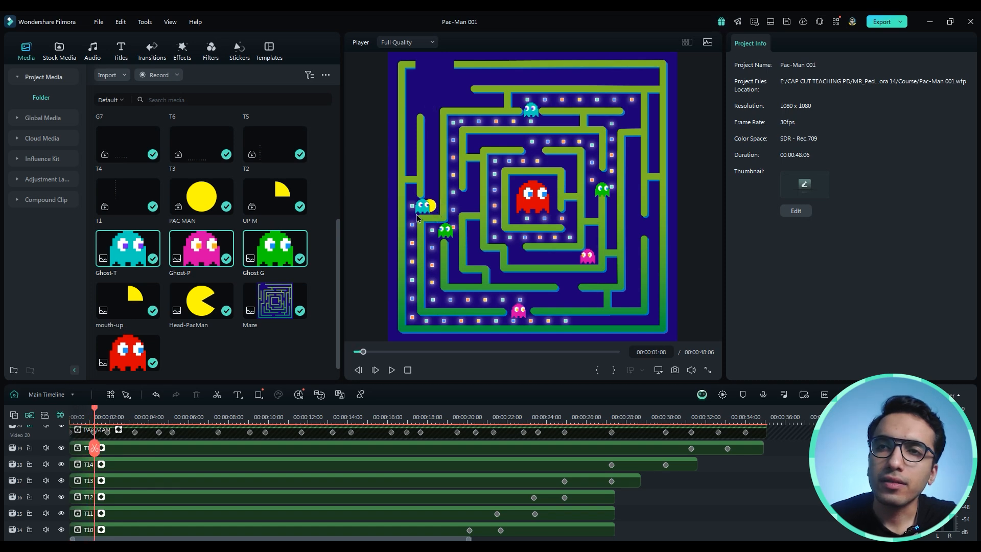
scroll(105, 490, up, 2)
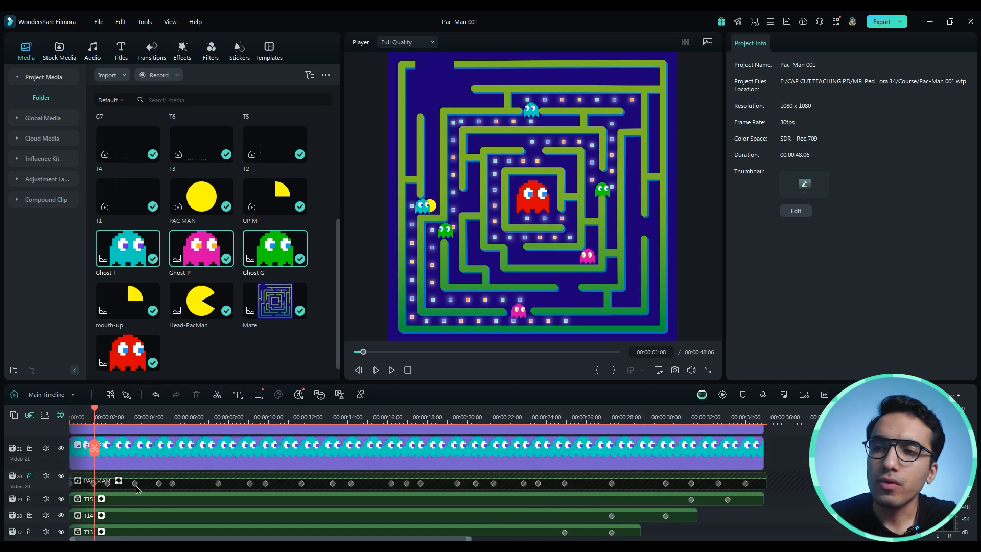
scroll(106, 489, down, 2)
scroll(105, 490, up, 2)
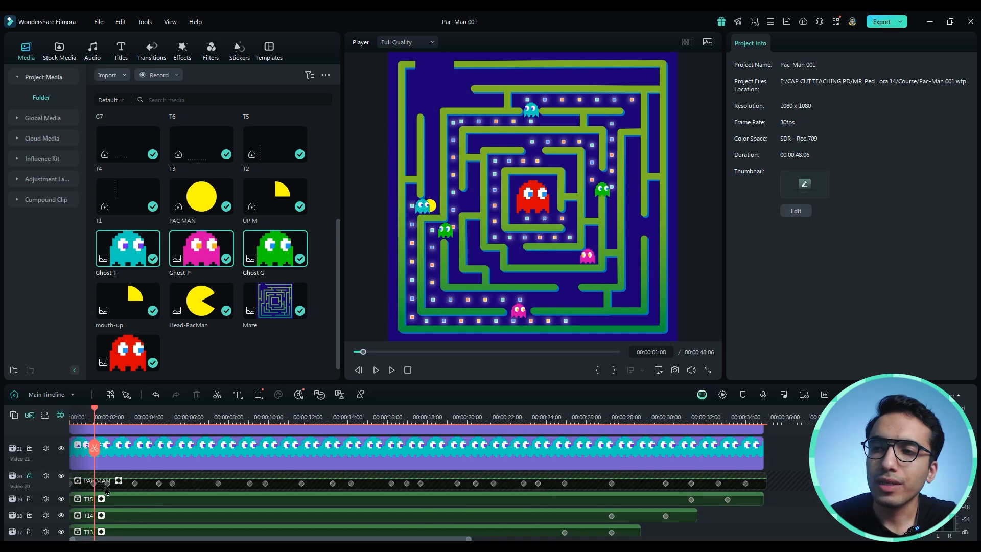
Step: Unlock the PAC MAN track and move its clip to a new track above all the ghosts
click(29, 476)
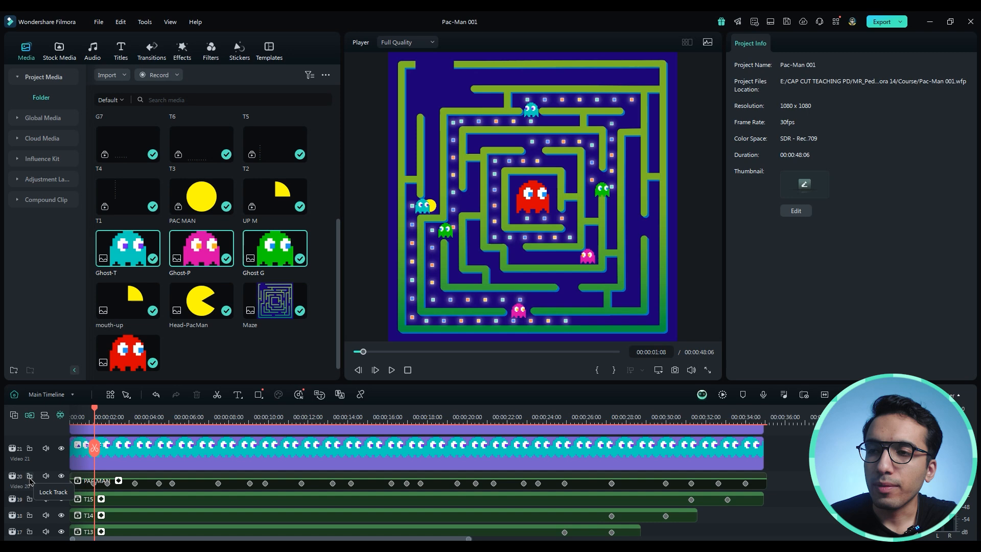
click(123, 491)
scroll(123, 475, up, 5)
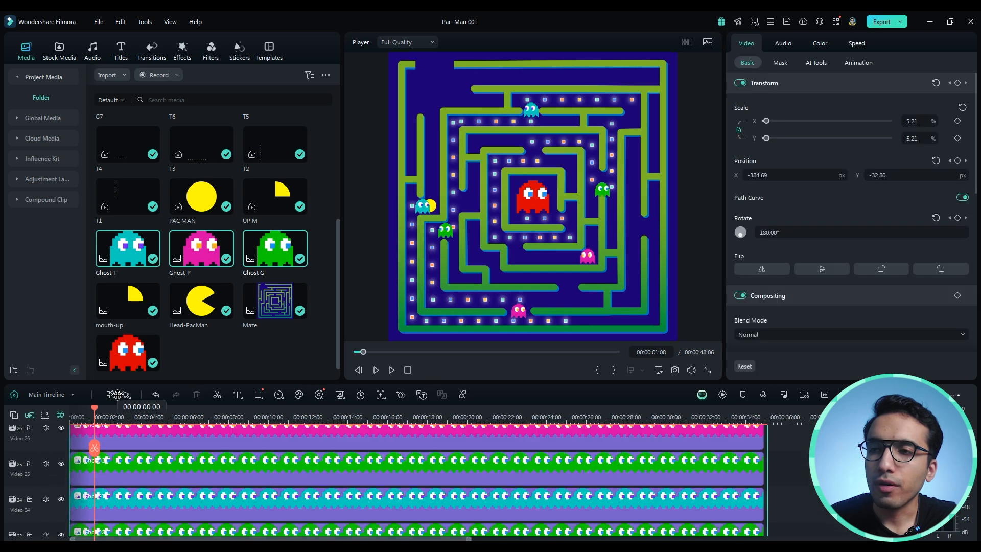
drag(117, 395, 118, 396)
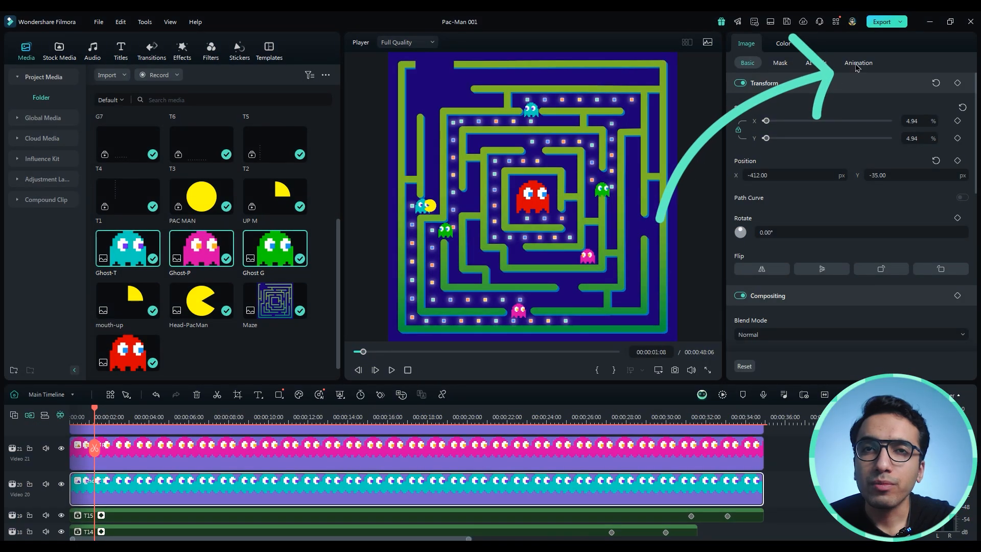
Step: Apply the Vortex Out preset animation to the first cyan ghost near 00:00:01:06, and animate the other ghosts where Pac-Man reaches them
click(857, 63)
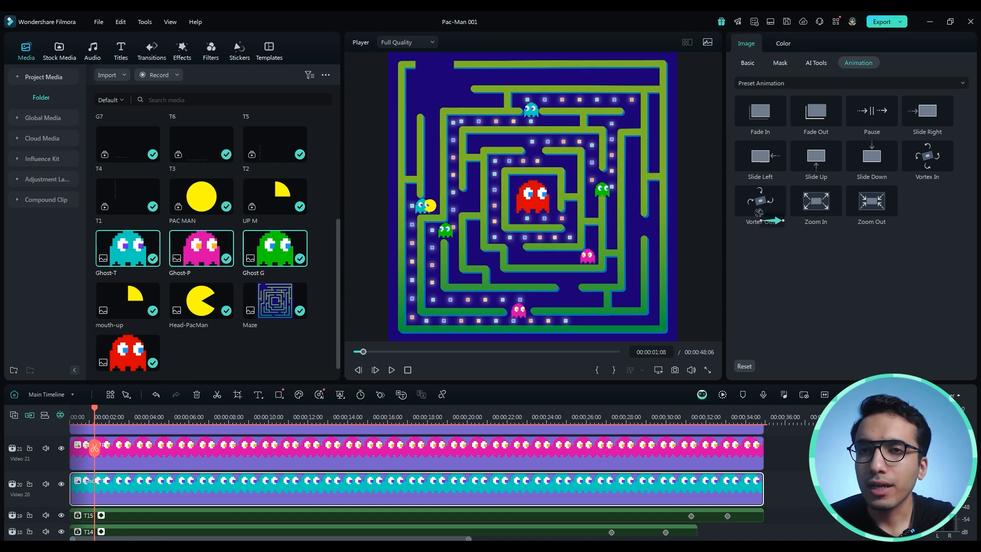
drag(315, 429, 91, 494)
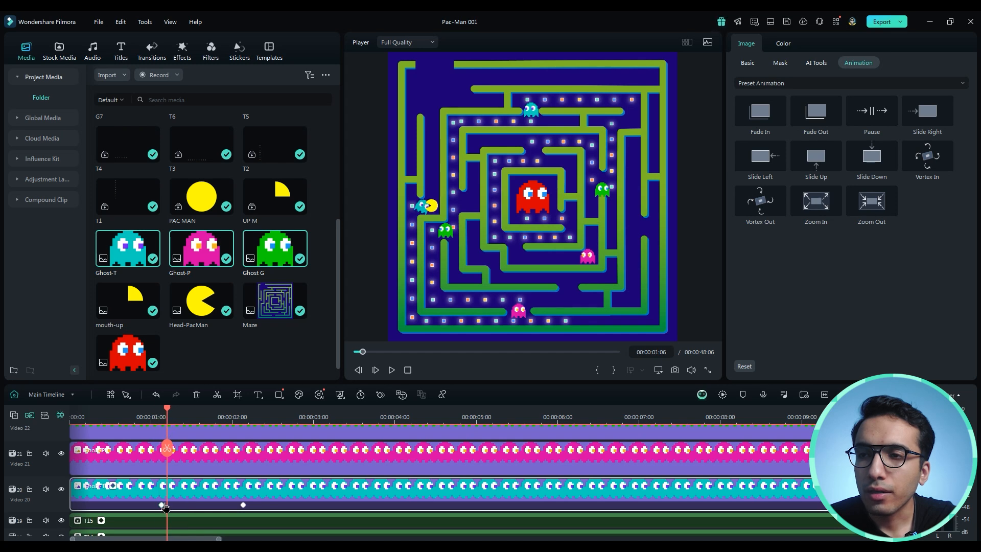
click(313, 432)
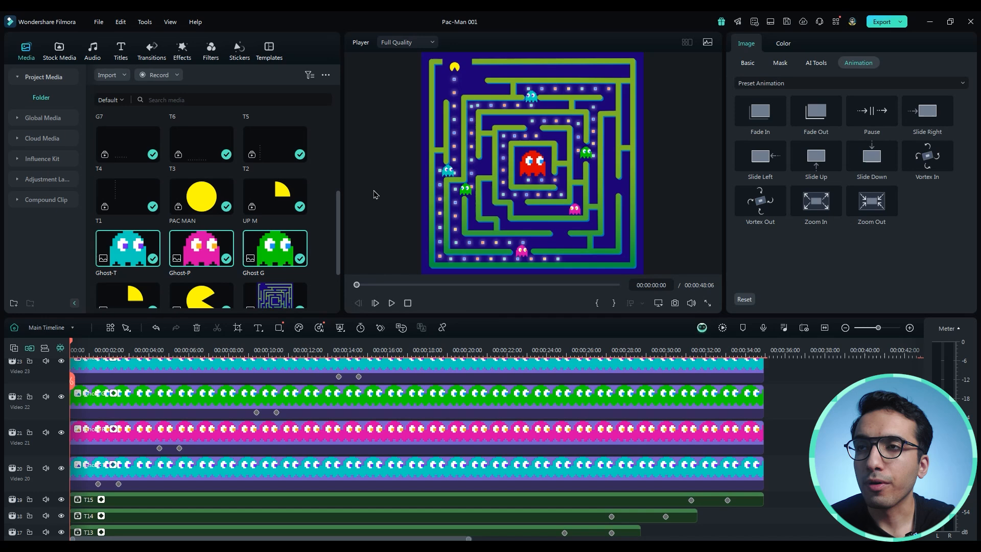
Step: Search the effects library for MID and select the Mild effect
click(182, 50)
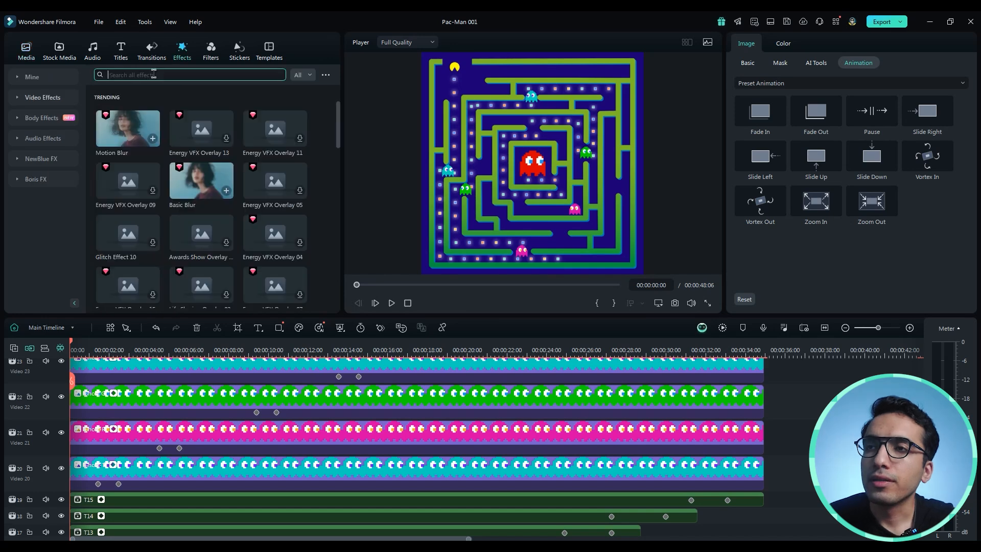
click(154, 74)
text(MI)
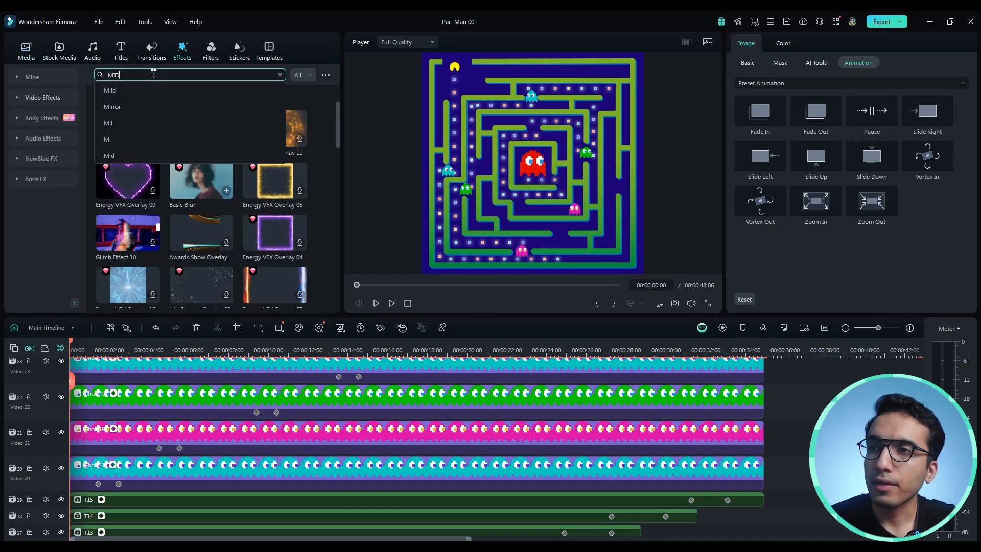
text(D)
key(Return)
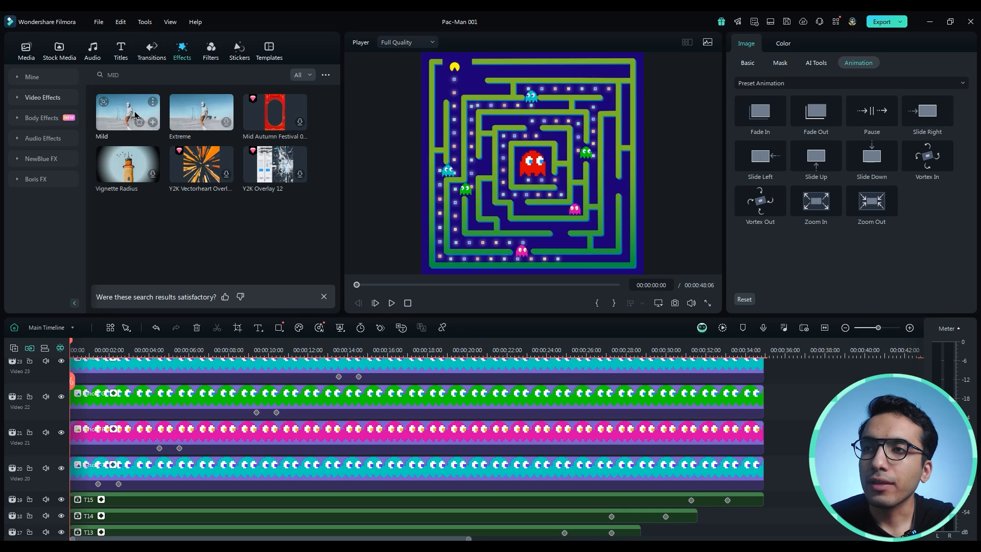
click(136, 116)
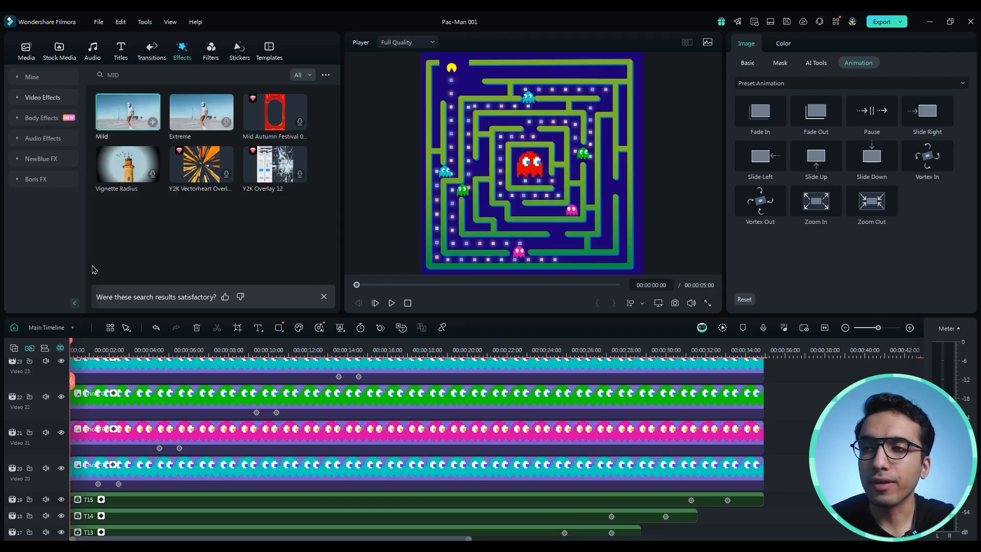
Step: Turn each ghost clip into its own compound clip, naming the first cyan ghost's clip g1
scroll(133, 459, down, 1)
click(122, 456)
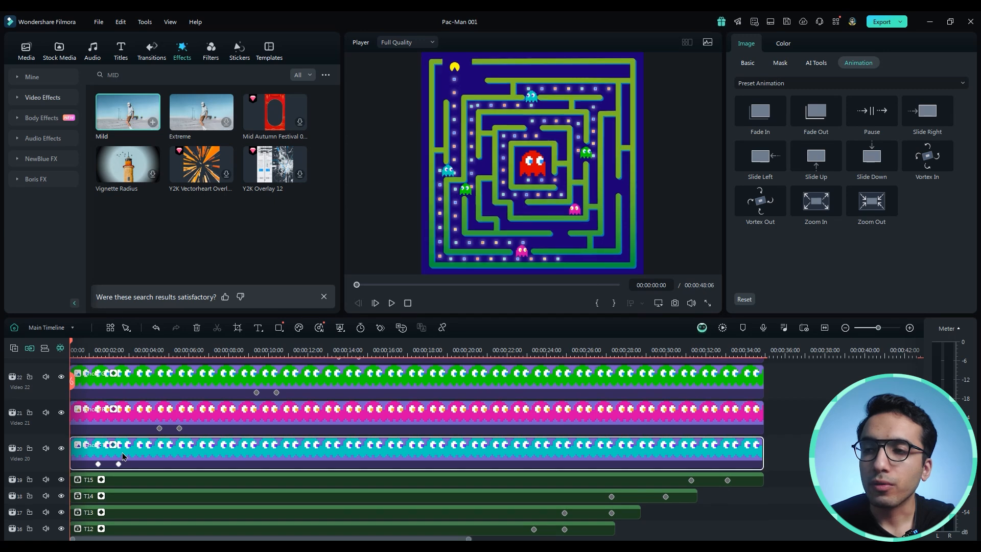
right_click(136, 452)
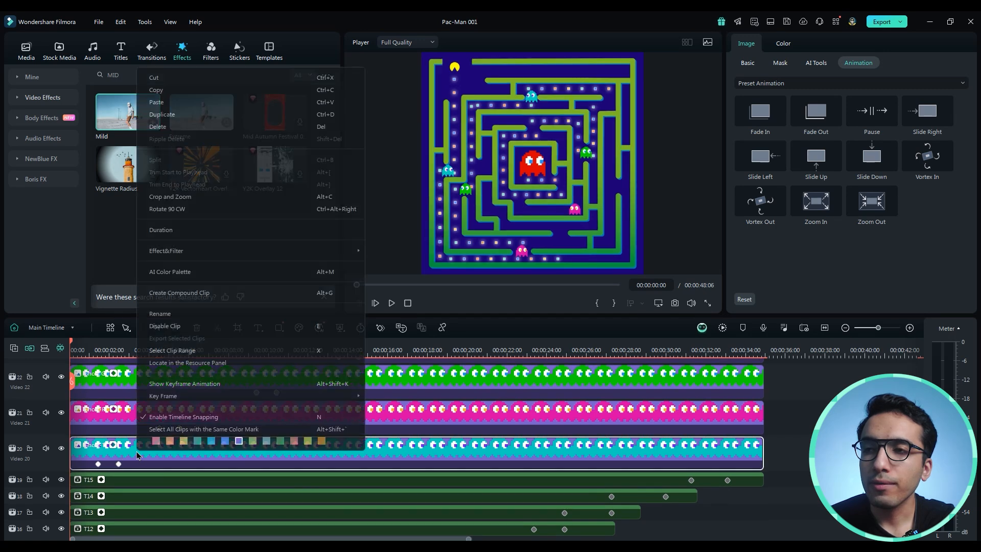
click(197, 293)
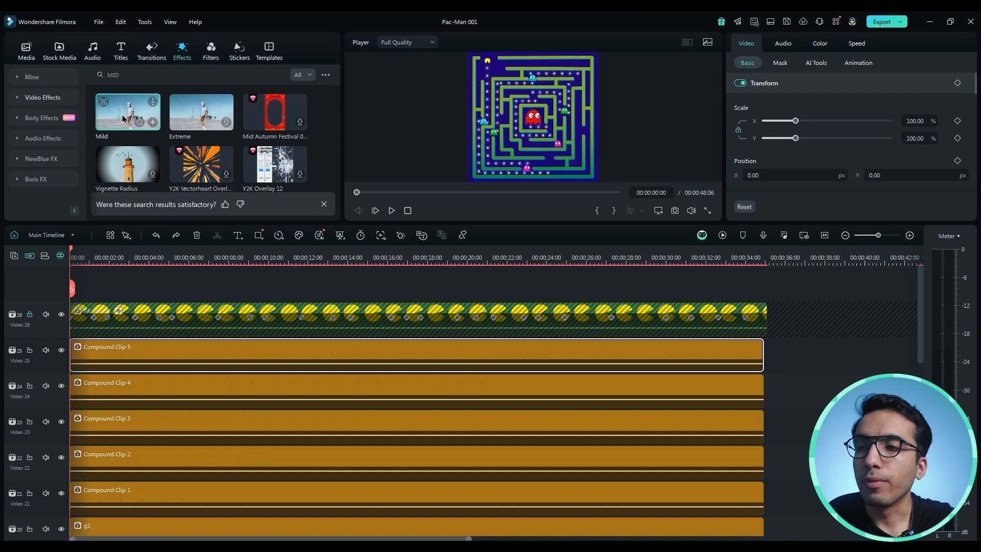
Step: Apply the Mild effect to Compound Clip 5, set its Position X, Y and Z to 0.01, and play the result
drag(123, 119, 99, 356)
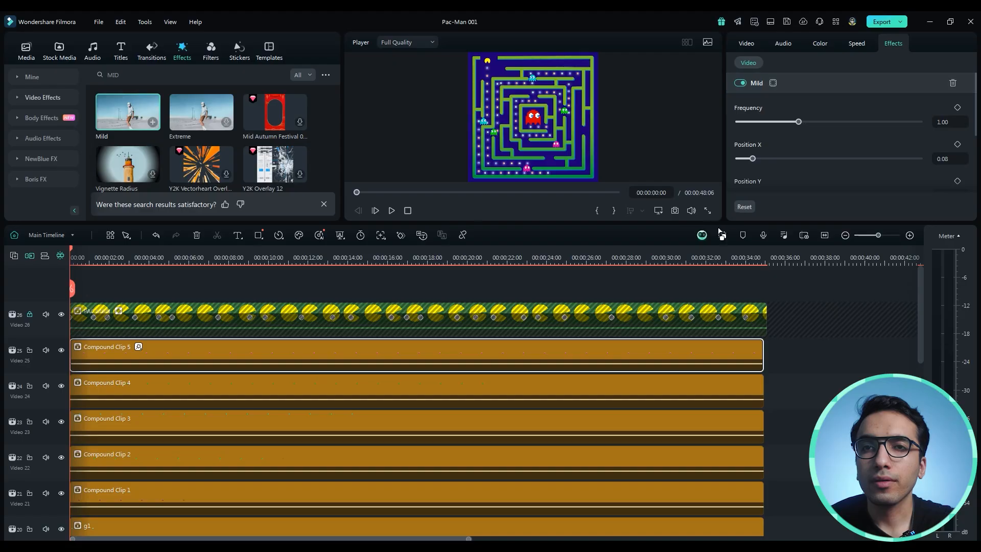
drag(704, 234, 713, 289)
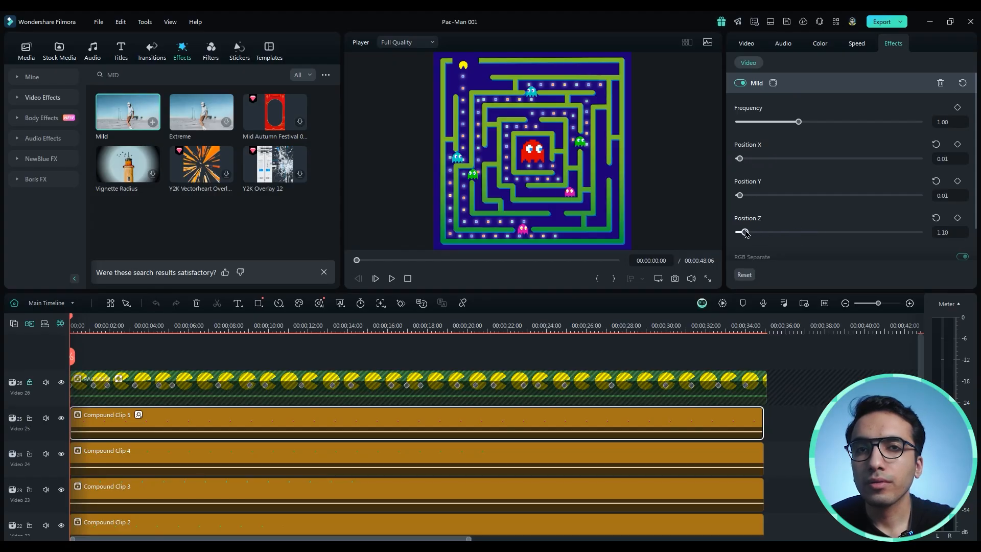
double_click(942, 232)
text(0.01)
click(891, 215)
key(space)
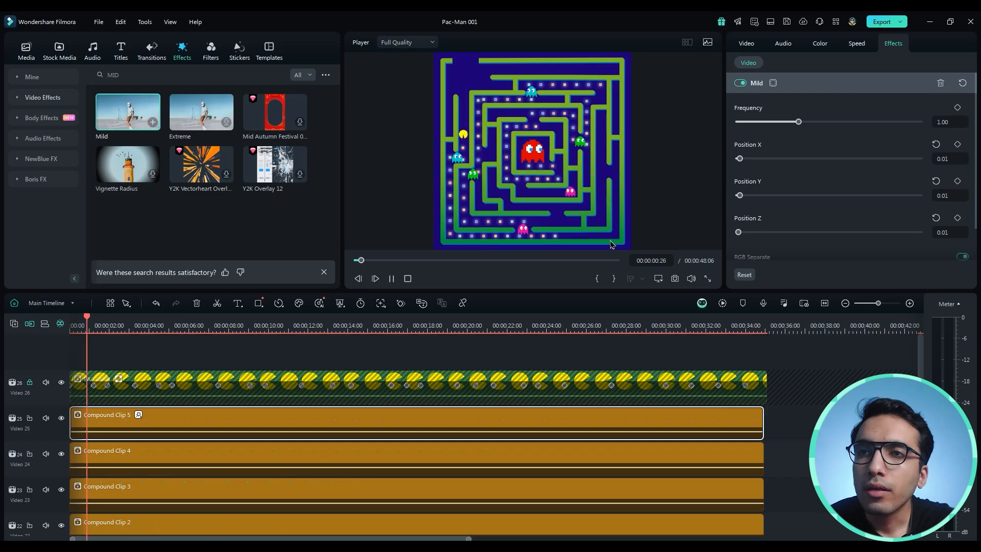
key(space)
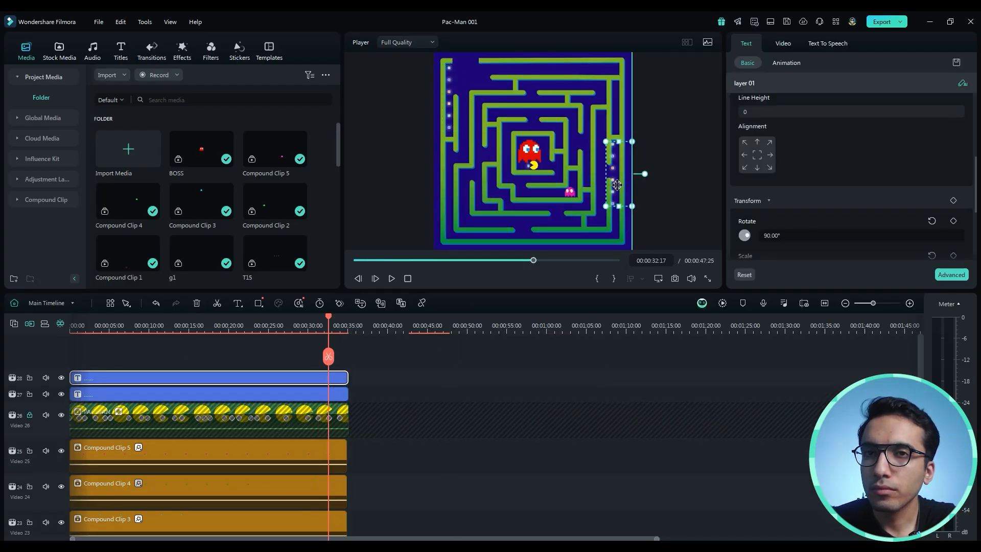
Step: Position the dotted line rotated 90° along the maze's right-hand vertical corridor
drag(616, 185, 619, 187)
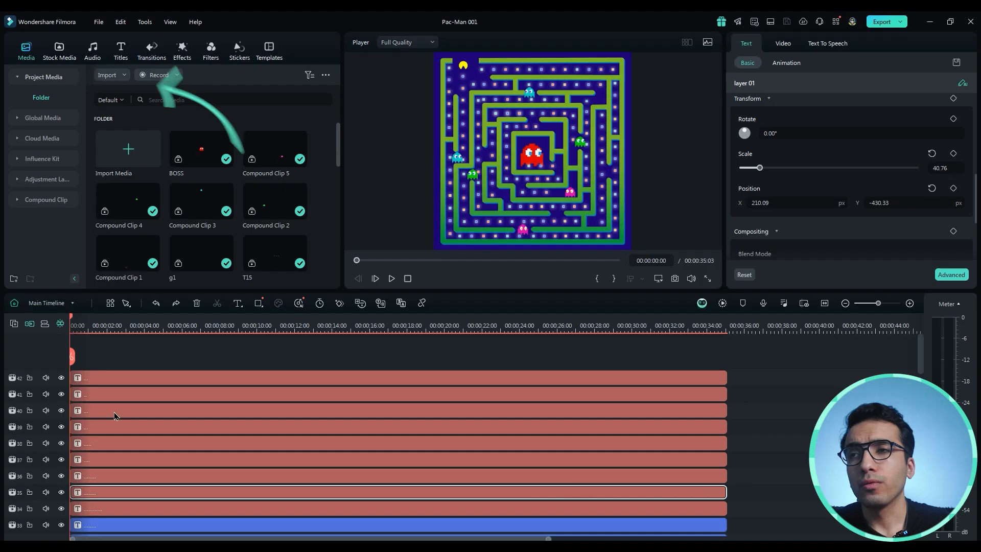
Step: Search the sound effects for GAME and preview Video Game Over and 21 Jajan with percussion instruments
click(96, 51)
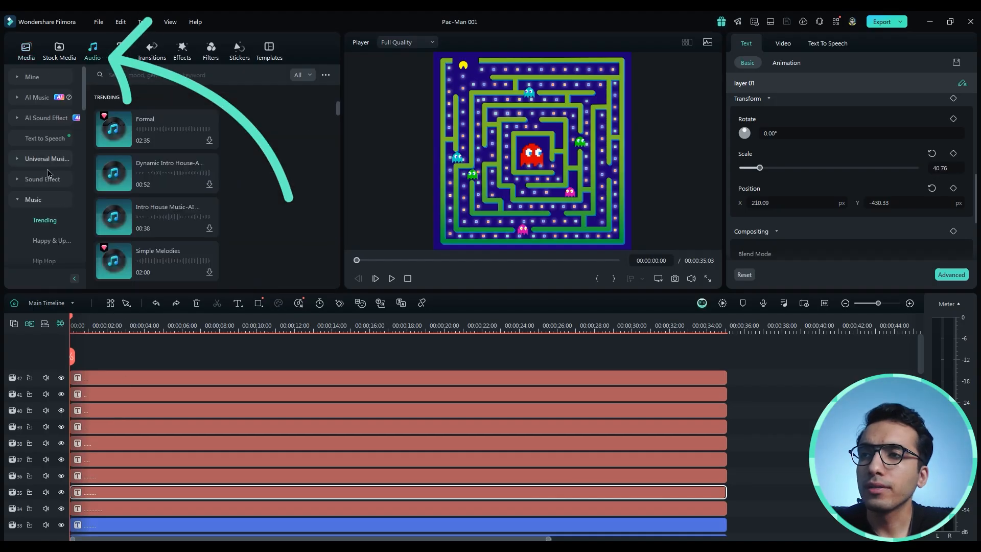
click(134, 74)
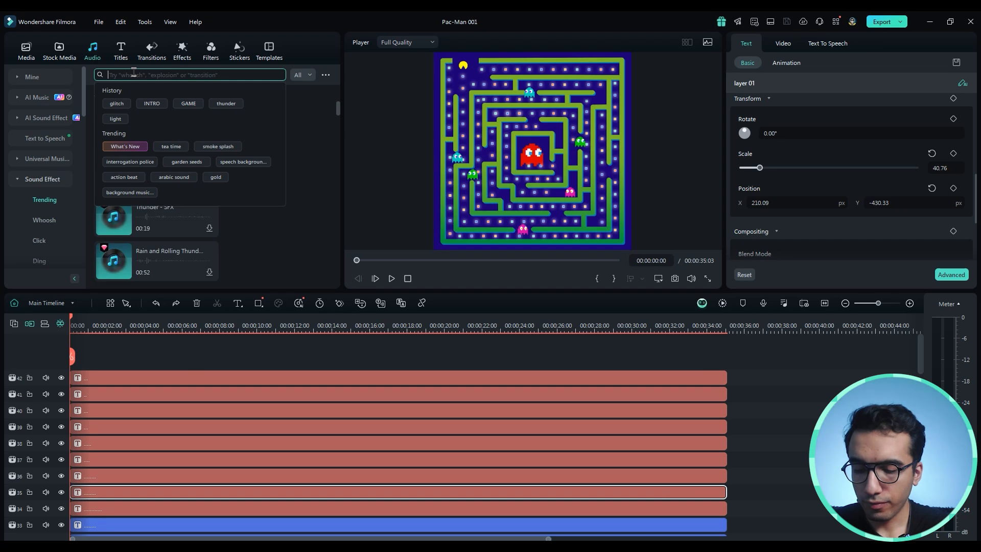
key(Return)
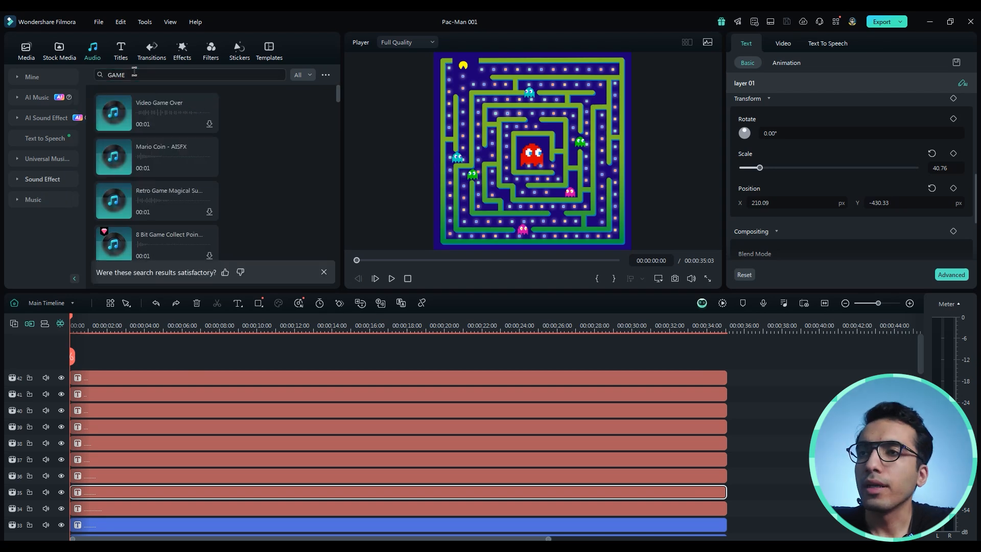
click(143, 121)
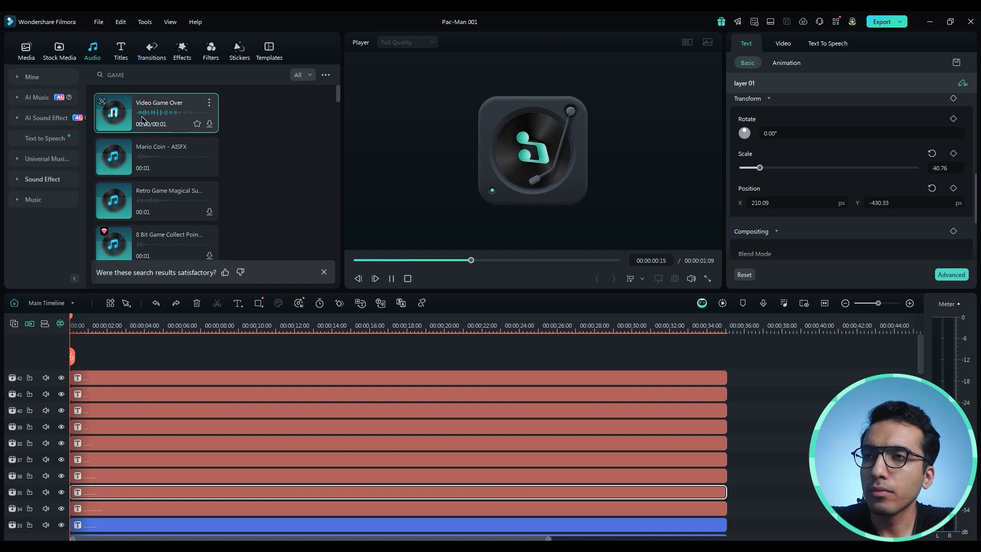
scroll(153, 153, down, 3)
click(158, 166)
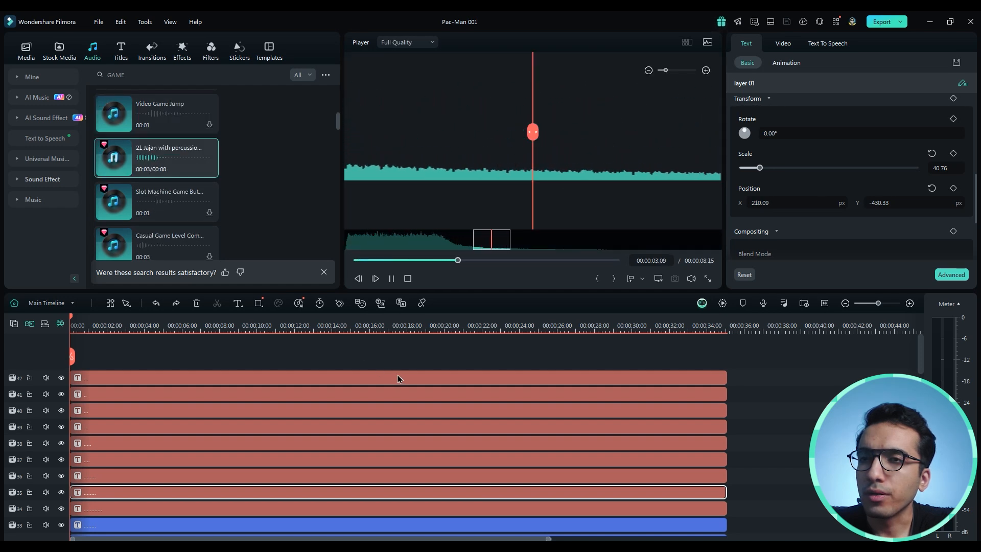
Step: Place the 21 Jajan with percussion instruments sound on Audio 1, aligned with Pac-Man reaching the boss ghost near 00:00:33:03
scroll(523, 426, down, 5)
scroll(523, 426, down, 3)
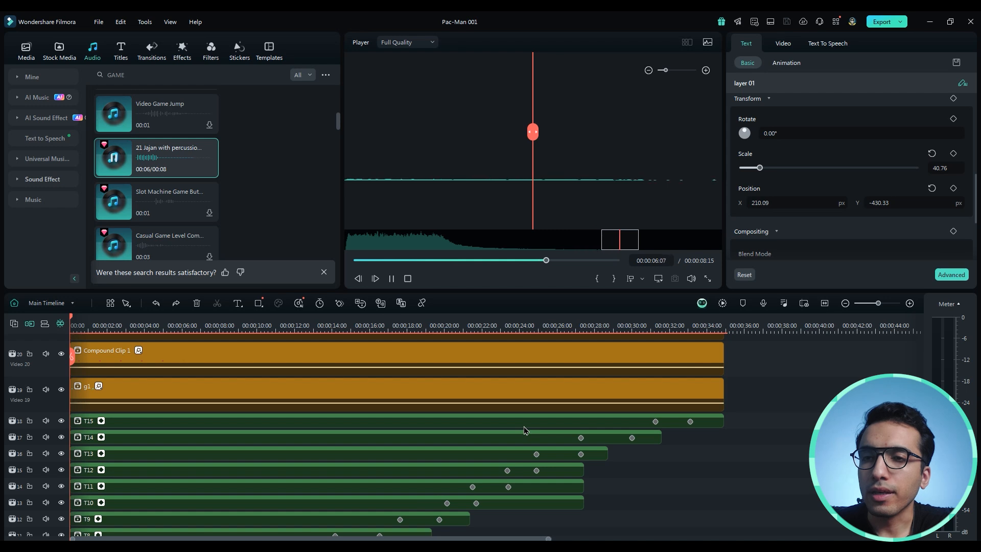
scroll(523, 428, down, 5)
click(631, 481)
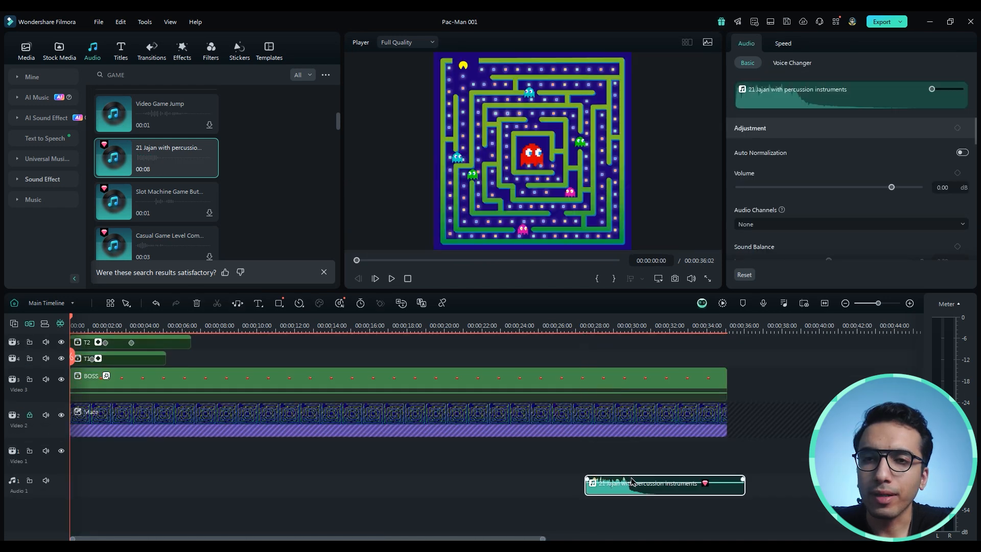
drag(617, 493, 620, 493)
click(606, 327)
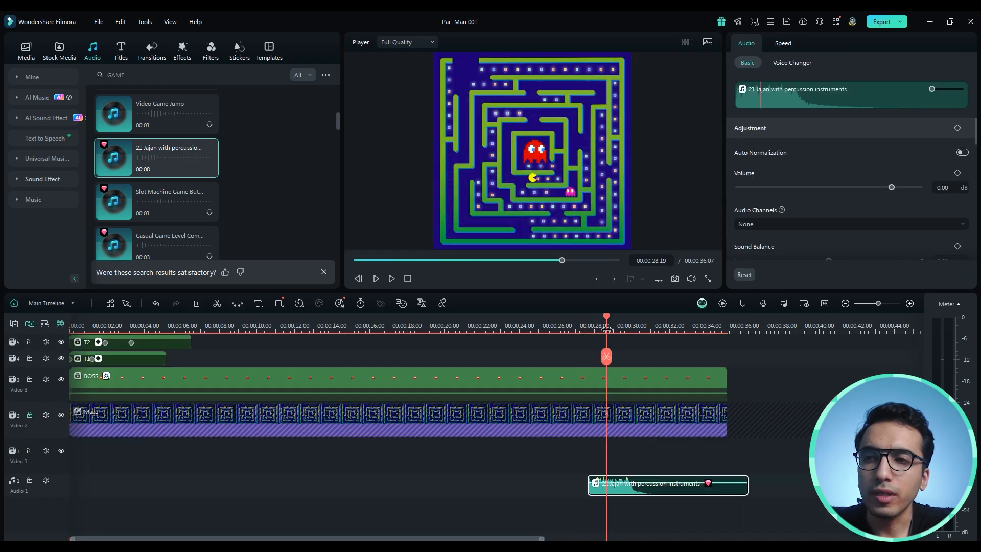
drag(606, 356, 685, 360)
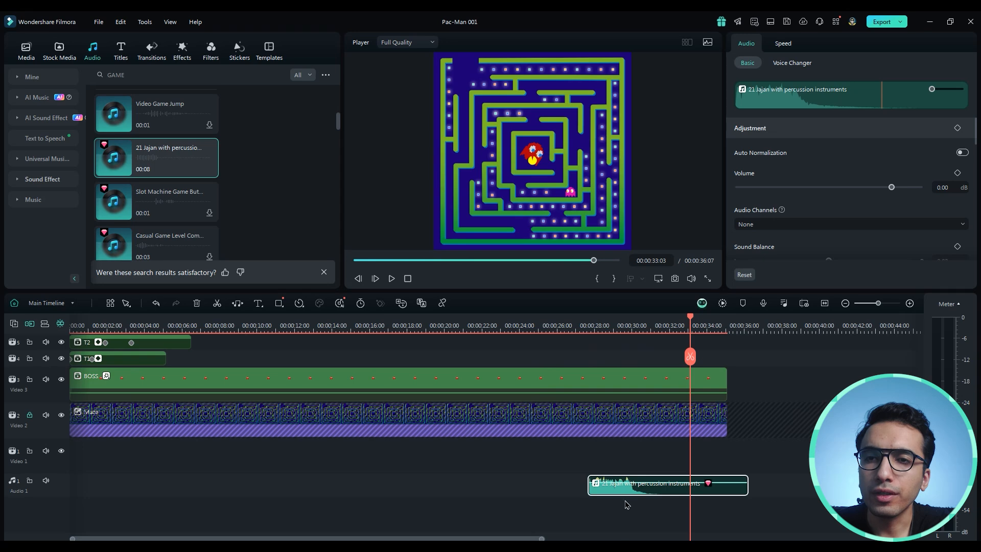
drag(620, 491, 700, 489)
Step: Add the Mario Coin - AISFX sound to Audio 1 where Pac-Man reaches the green ghost near 00:00:19:17
click(434, 327)
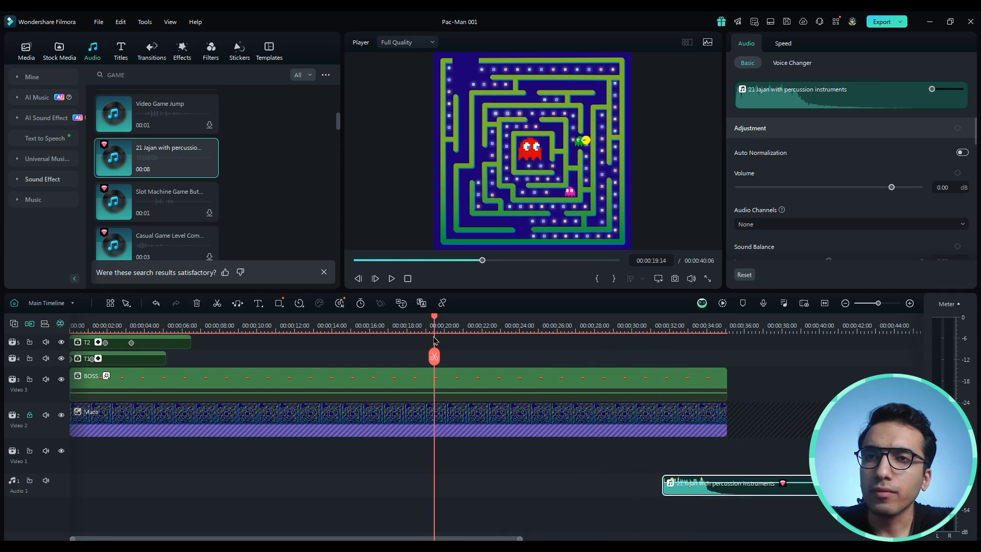
drag(435, 339, 427, 335)
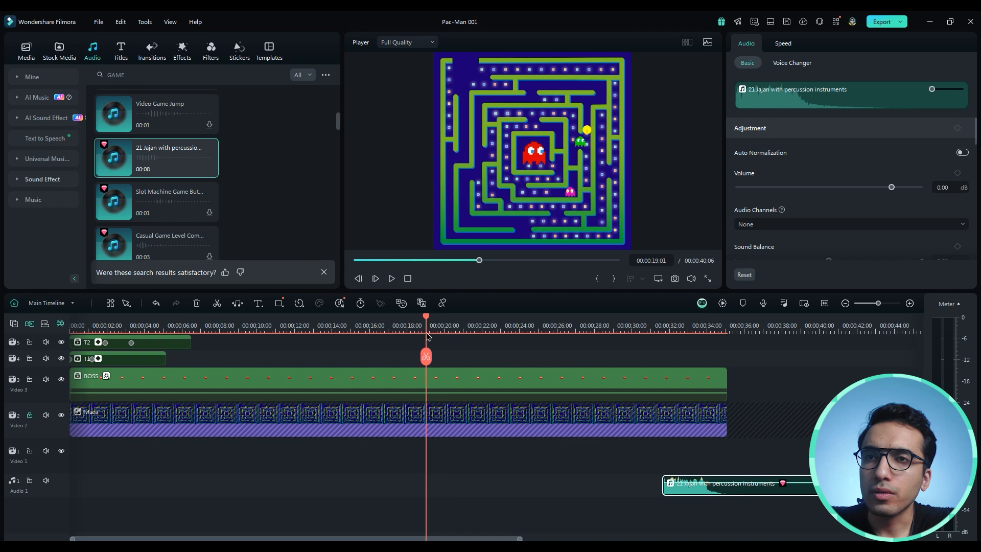
drag(427, 335, 436, 335)
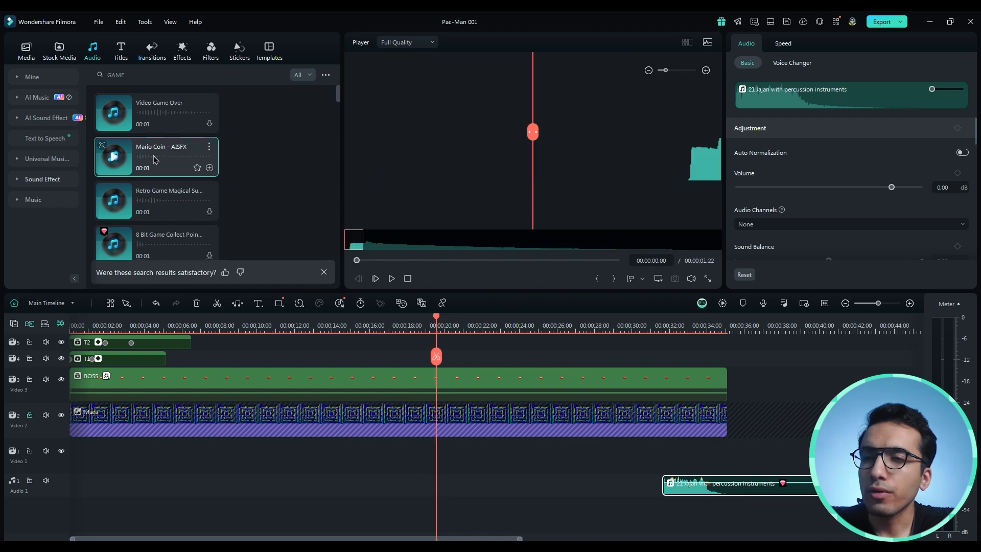
drag(154, 160, 444, 480)
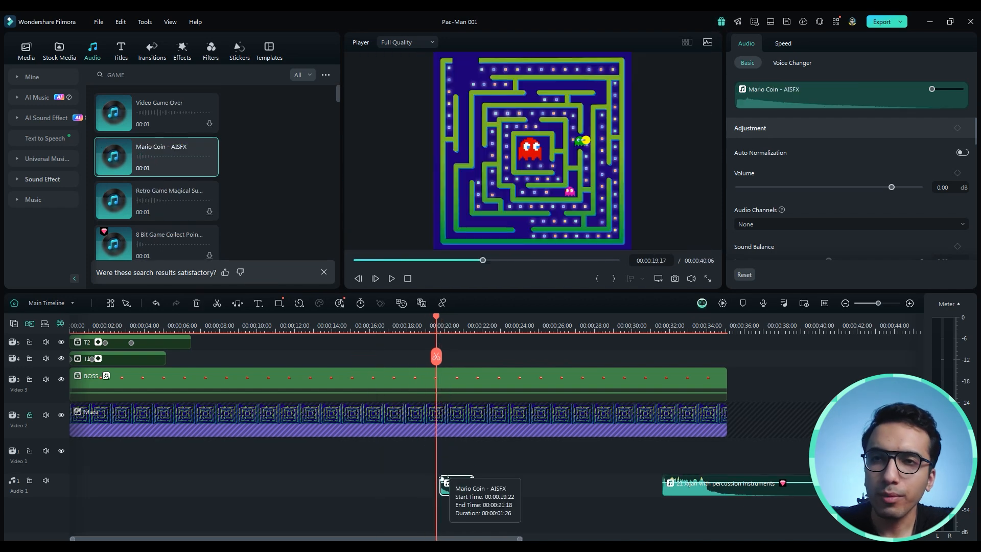
Step: Add another Mario Coin - AISFX sound to Audio 1 at 00:00:01:14 for the first cyan ghost and play it
ctrl+scroll(452, 435, up, 3)
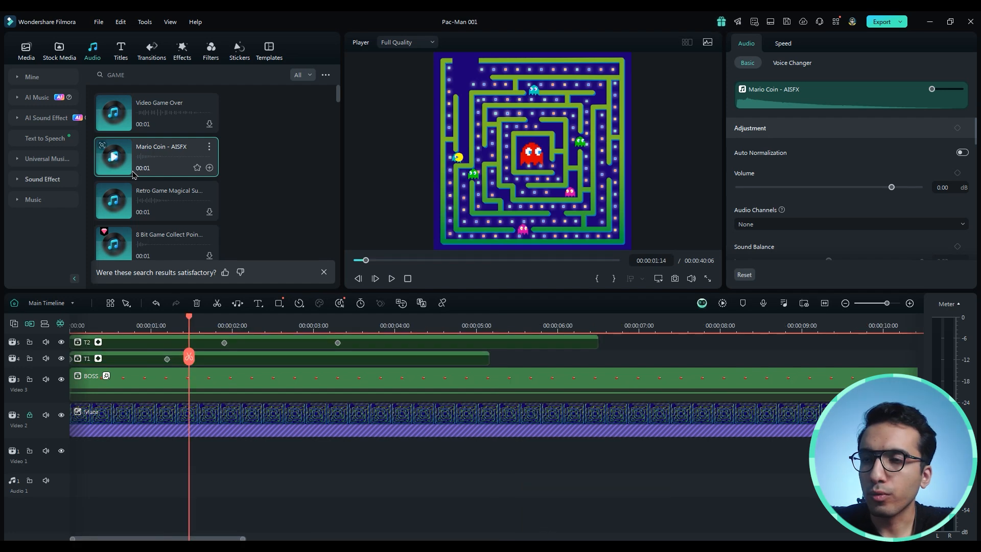
drag(133, 175, 201, 459)
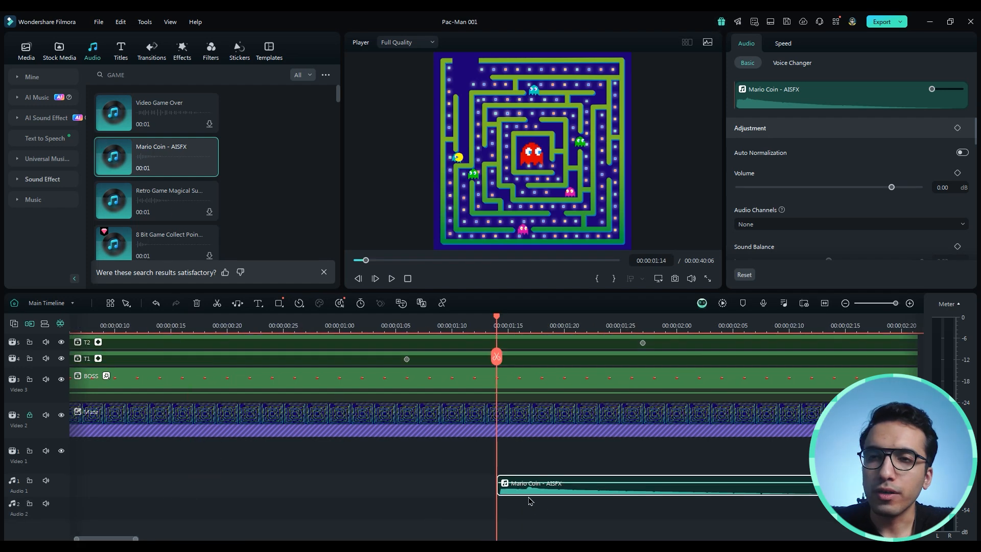
ctrl+scroll(530, 501, down, 3)
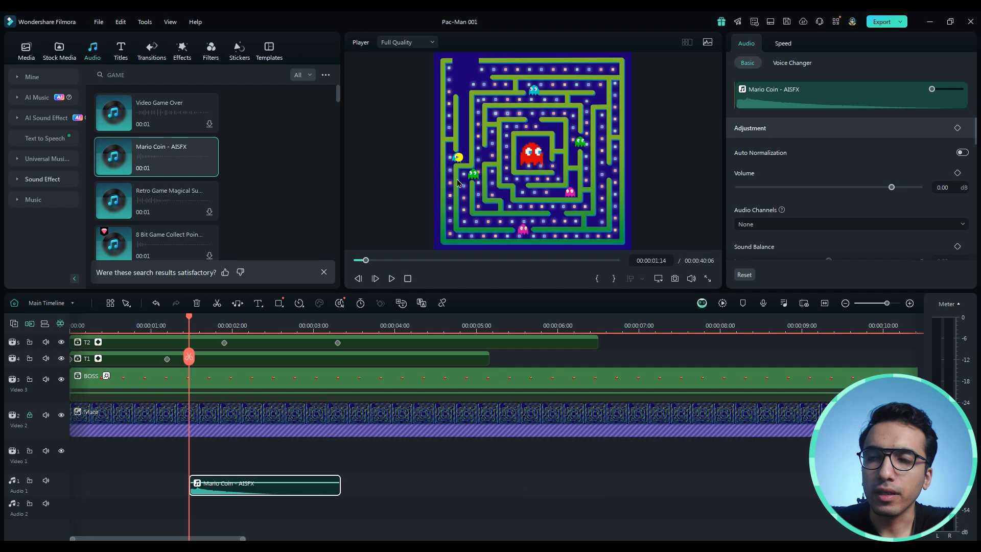
ctrl+scroll(258, 517, up, 3)
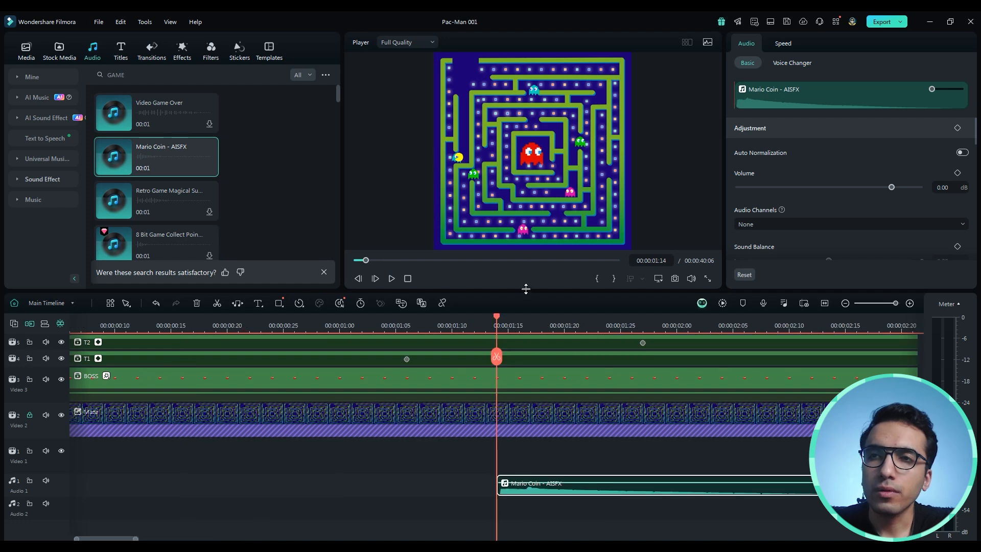
key(space)
ctrl+scroll(611, 410, down, 3)
Step: Paste copies of the Mario Coin sound at 00:00:04:15 and for the ghosts Pac-Man meets further along the timeline
drag(243, 317, 436, 318)
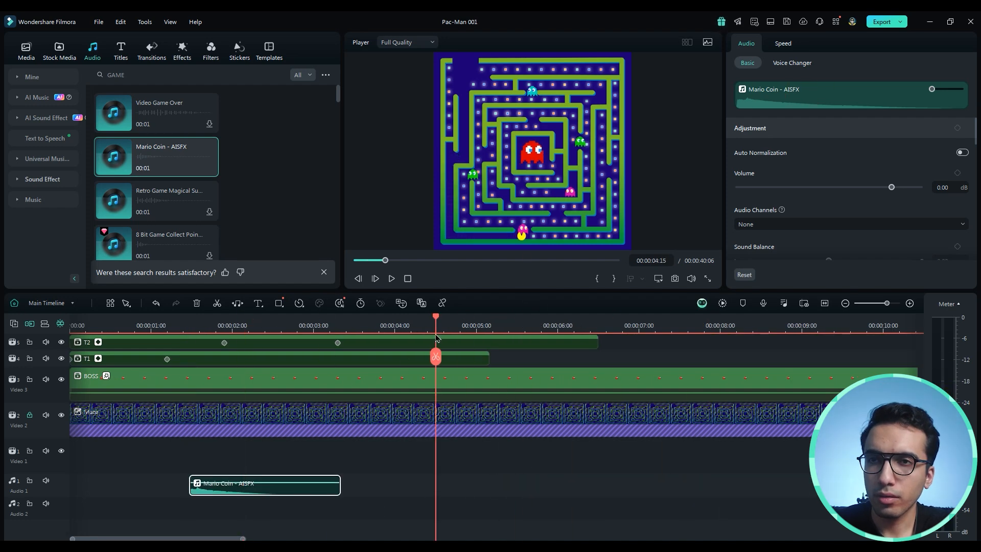
key(ctrl+v)
key(space)
key(space)
ctrl+scroll(628, 505, down, 3)
key(ctrl+v)
drag(204, 506, 303, 485)
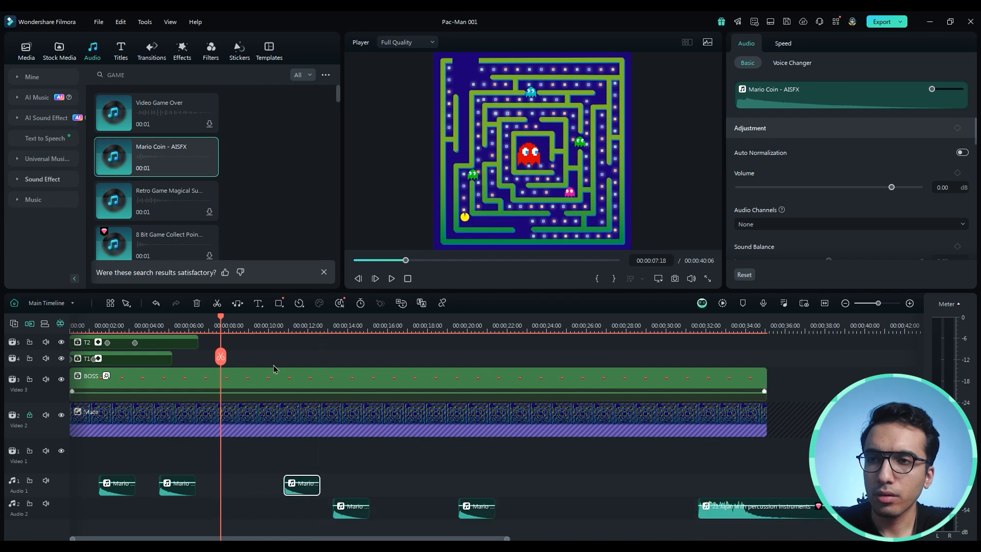
Step: Shift the third Mario Coin copy to its ghost's timing and move the sound clips from Audio 2 onto Audio 1
drag(226, 320, 258, 326)
drag(306, 490, 279, 492)
click(300, 326)
drag(355, 514, 355, 491)
drag(480, 515, 480, 492)
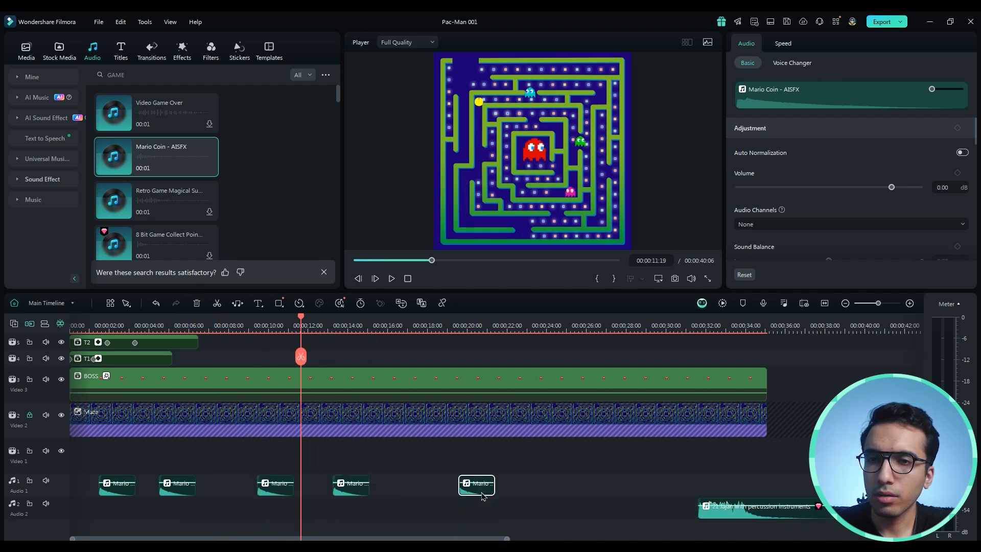
drag(741, 513, 734, 491)
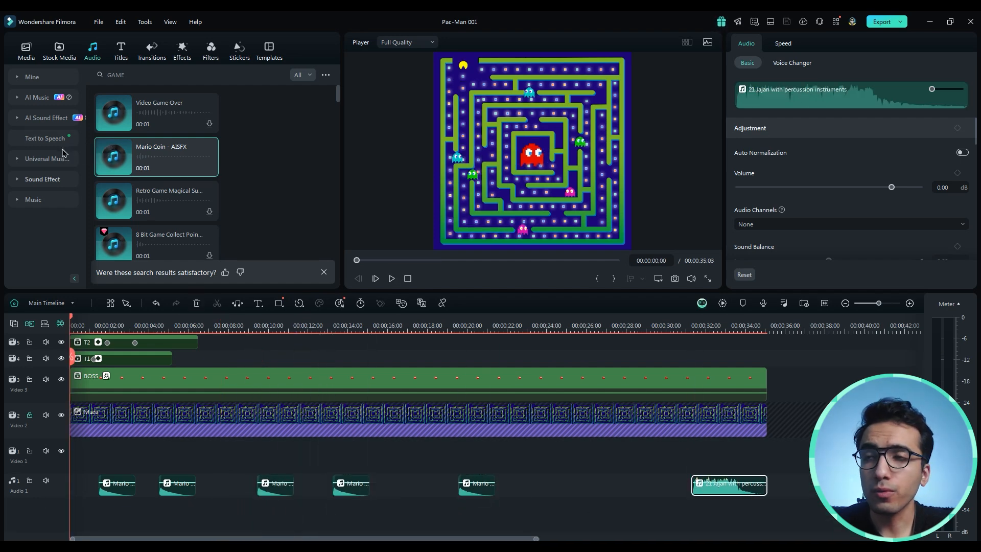
Step: Search the music library for GAME and preview Gamer Music 4
click(53, 200)
click(121, 74)
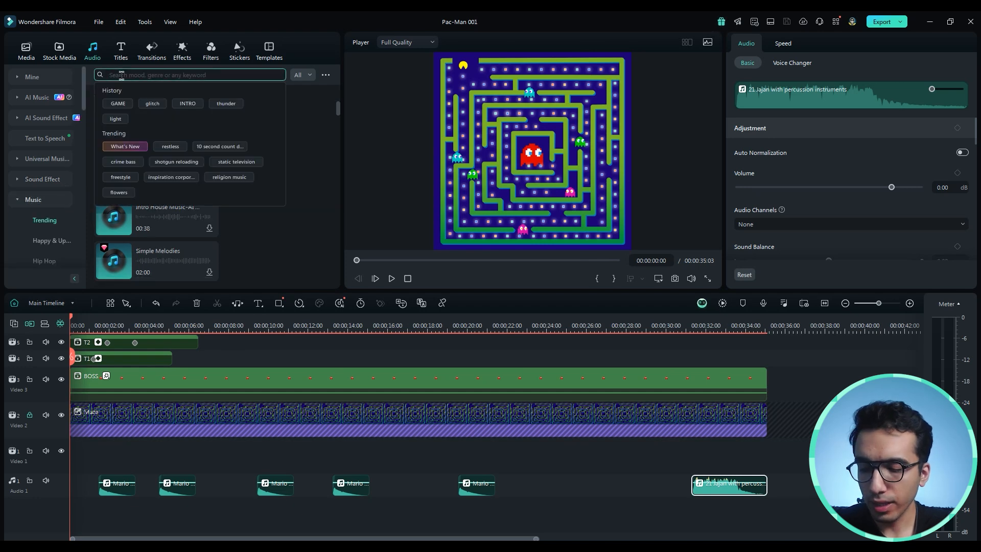
text(G)
click(118, 103)
click(112, 161)
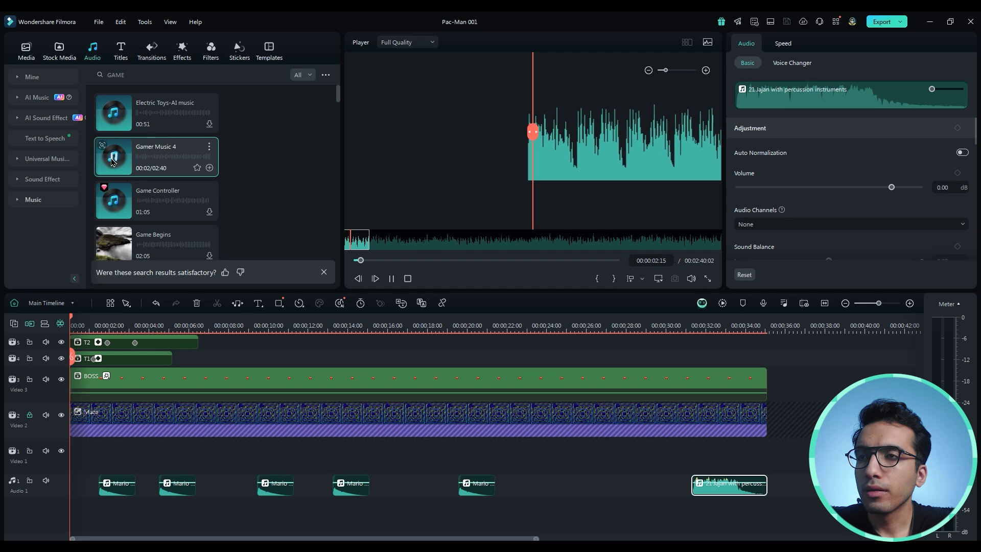
Step: Add Gamer Music 4 at the start of the timeline as background music and play the result
drag(158, 185, 156, 475)
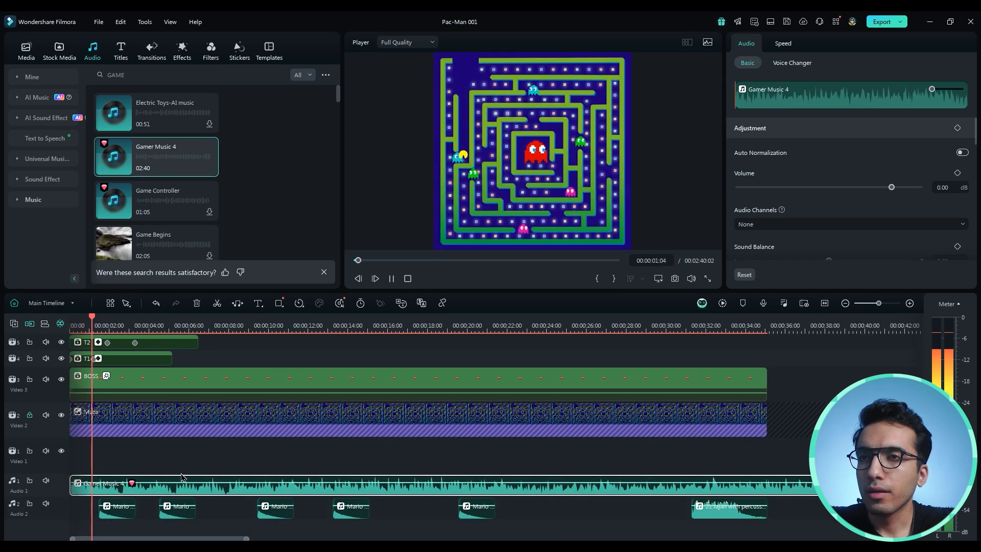
key(space)
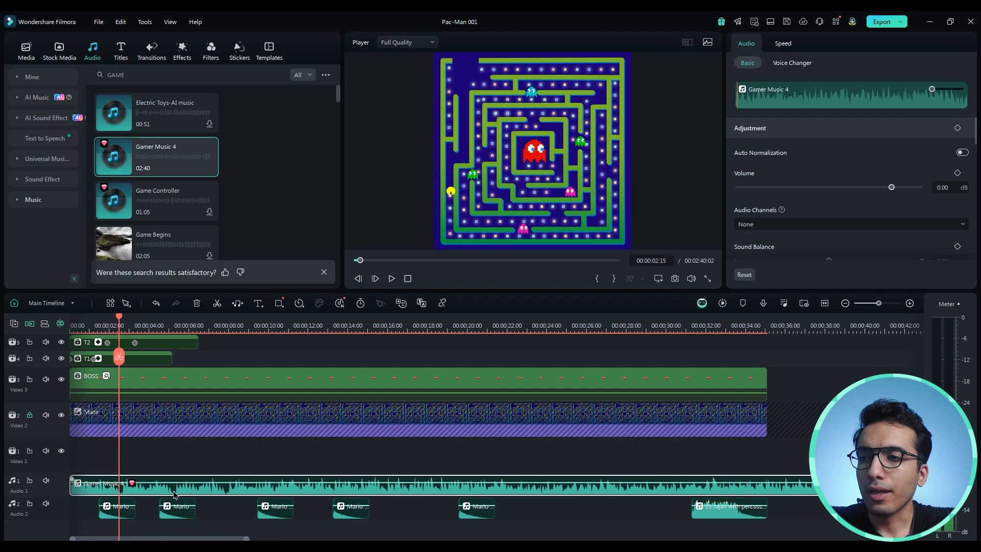
drag(170, 483, 167, 485)
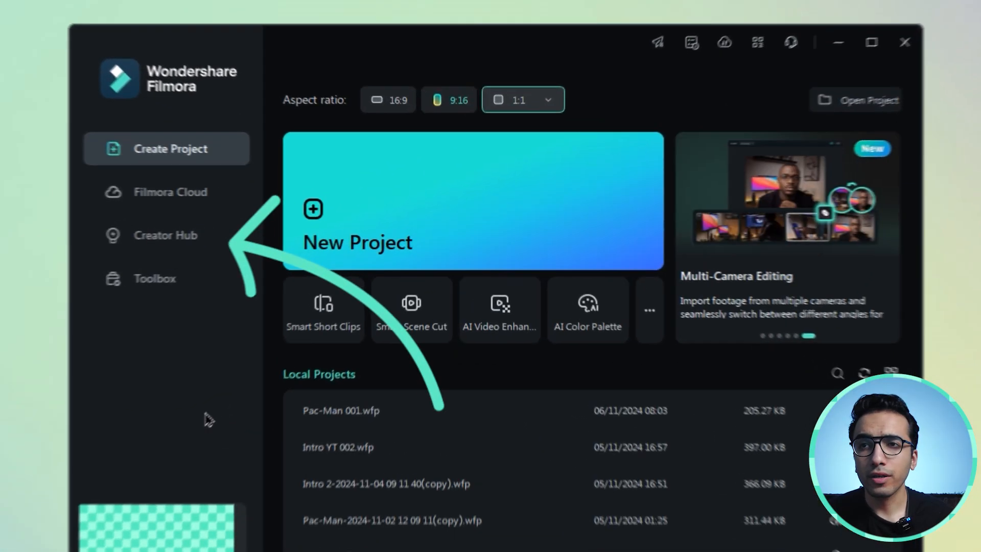
Step: Browse the Creator Hub home page and open the hub's tutorials from within the Pac-Man 001 project
click(166, 239)
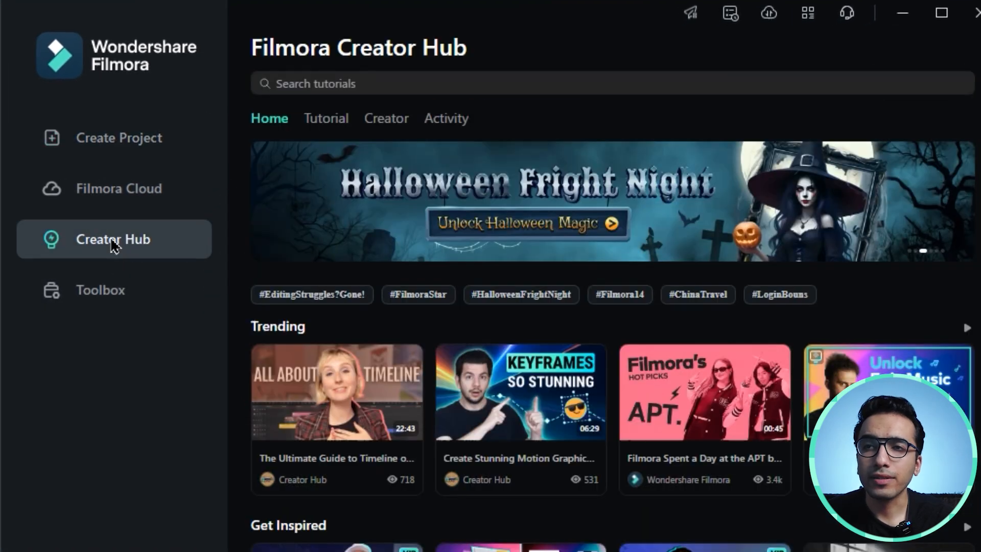
scroll(333, 296, down, 5)
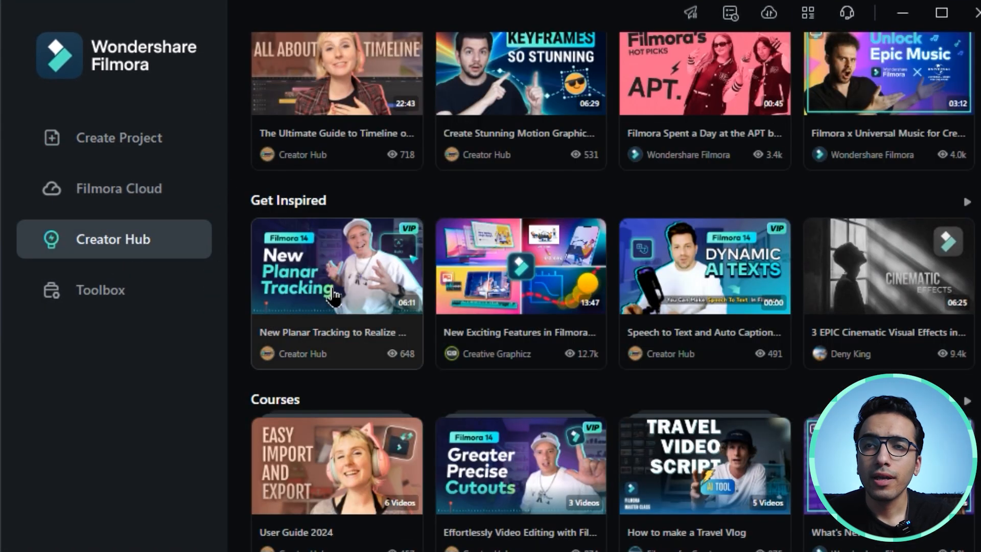
scroll(333, 295, down, 5)
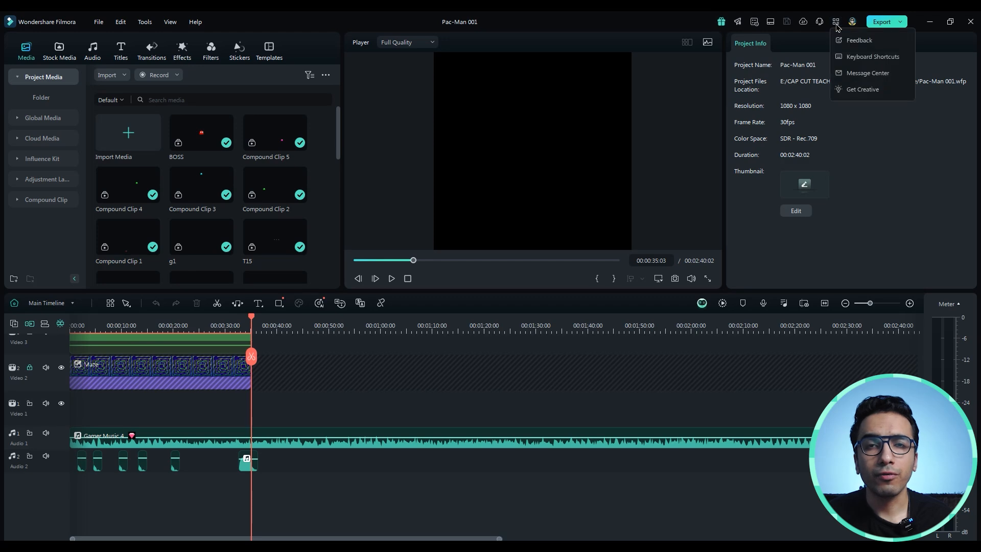
click(854, 91)
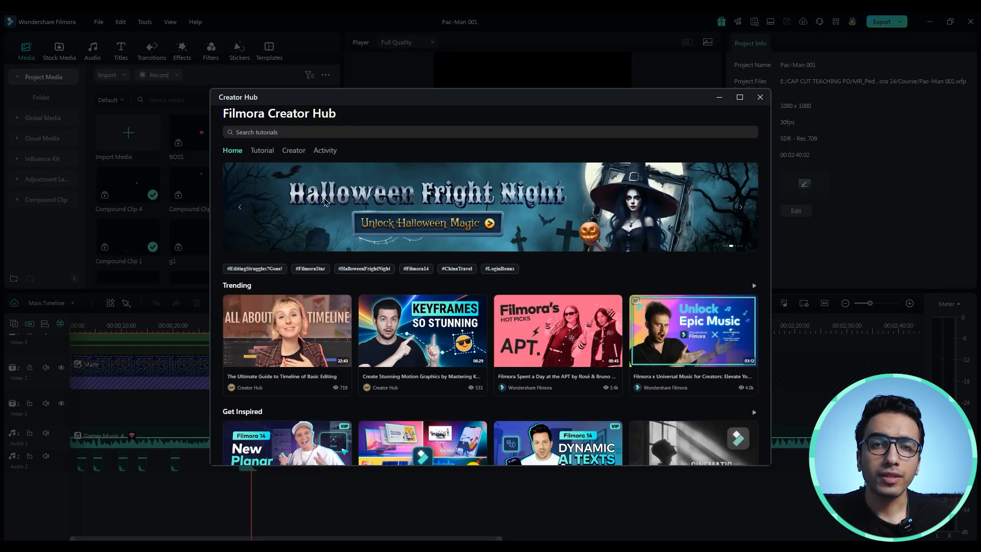
click(258, 152)
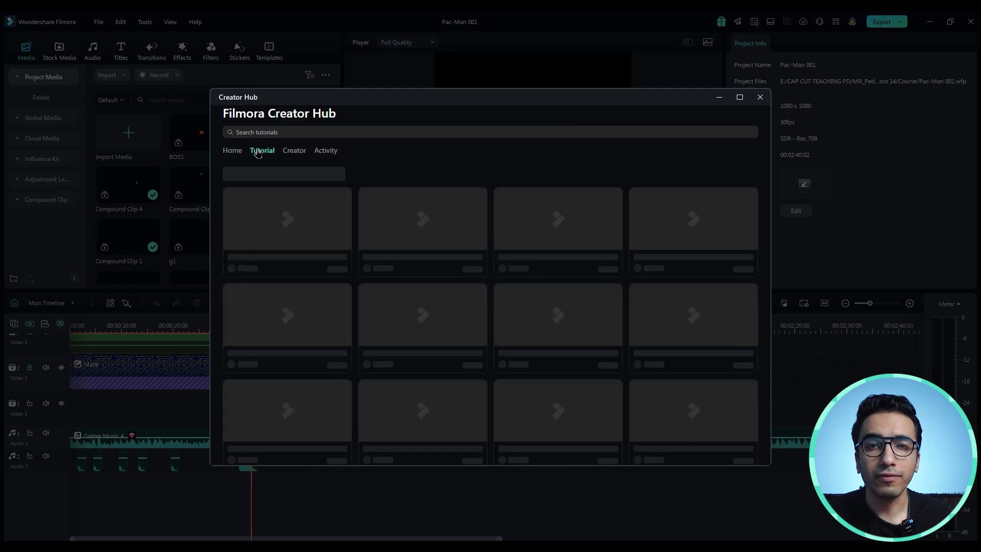